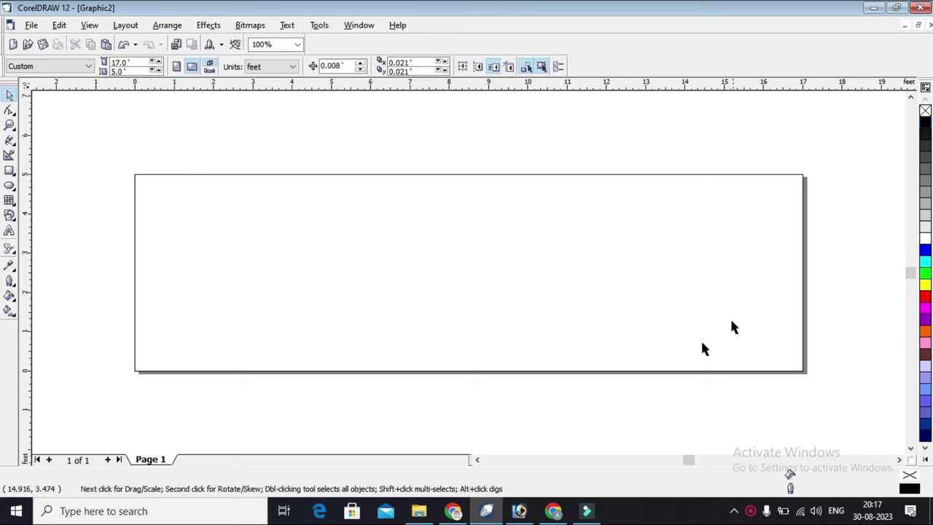
{"action": "left_click", "coordinate": [116, 135]}
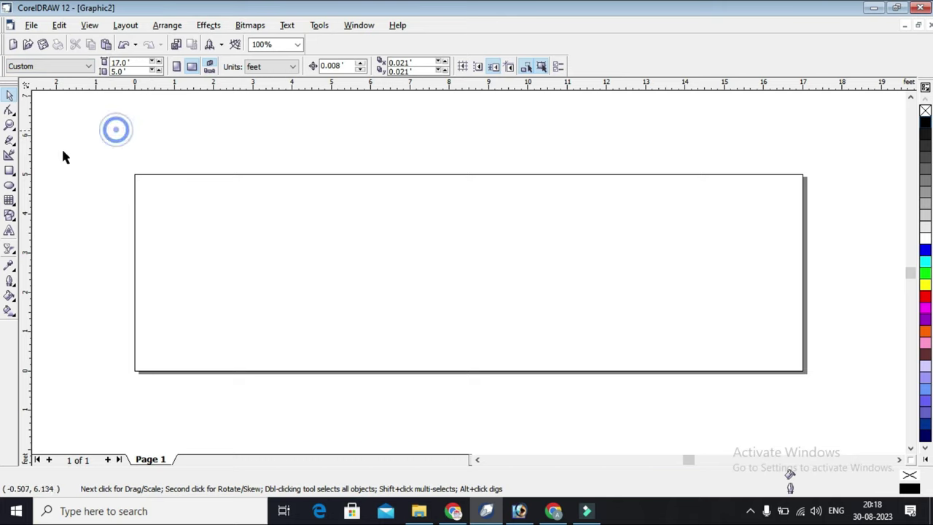
{"action": "double_click", "coordinate": [10, 172]}
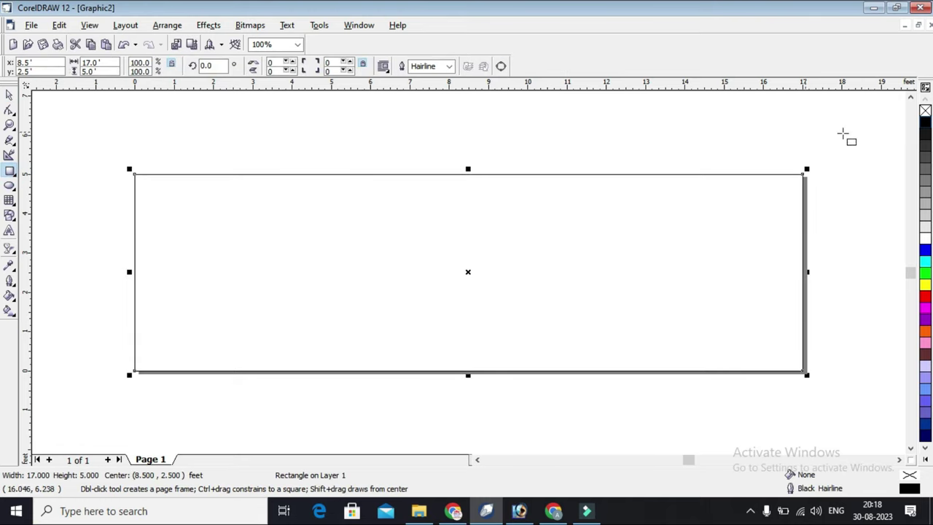
{"action": "left_click", "coordinate": [190, 140]}
{"action": "key", "text": "ctrl+z"}
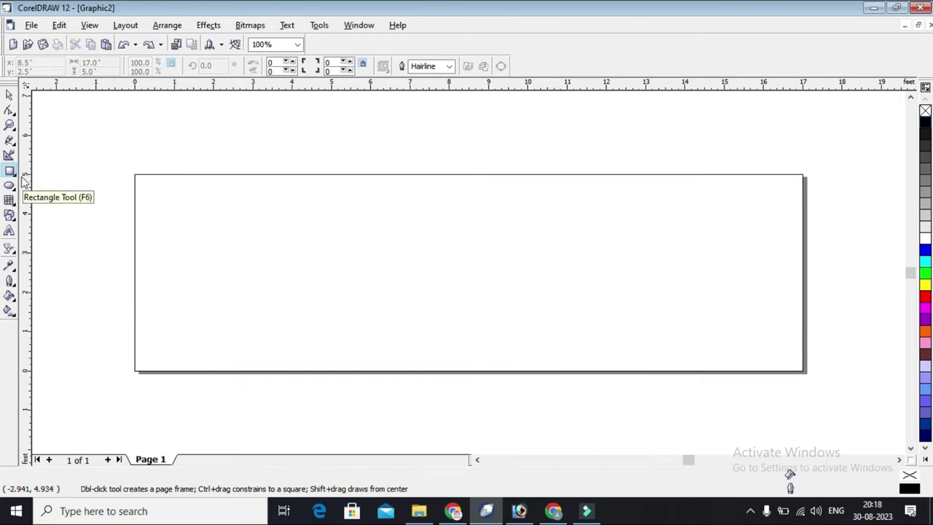
Draw a rectangle over the page's upper corner and set its size to 17 ft wide by 5 ft high
{"action": "left_click_drag", "start_coordinate": [80, 124], "coordinate": [186, 179]}
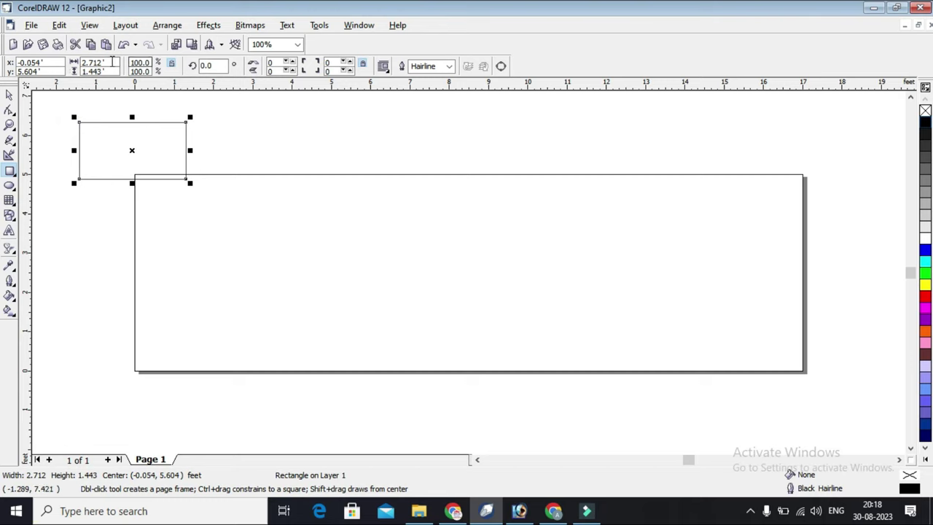
{"action": "left_click", "coordinate": [99, 63]}
{"action": "type", "text": "17"}
{"action": "left_click", "coordinate": [109, 72]}
{"action": "type", "text": "5"}
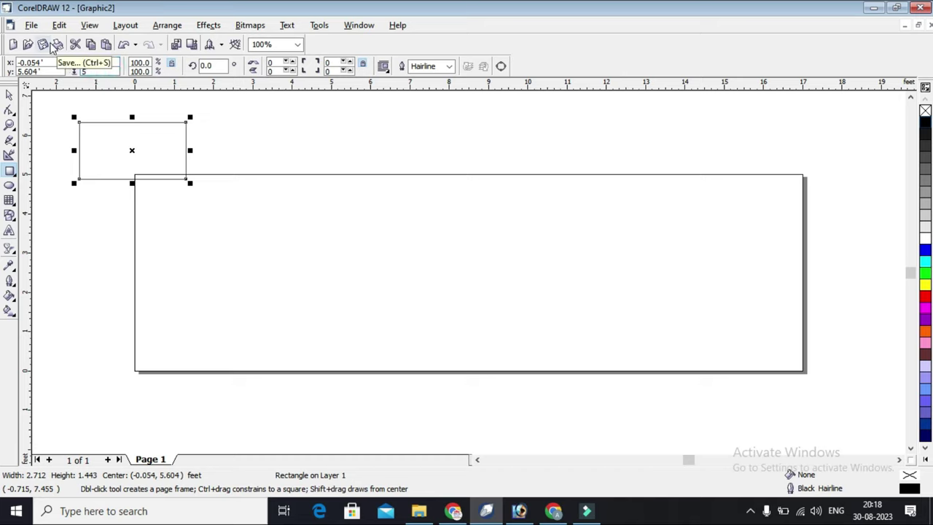
{"action": "key", "text": "Return"}
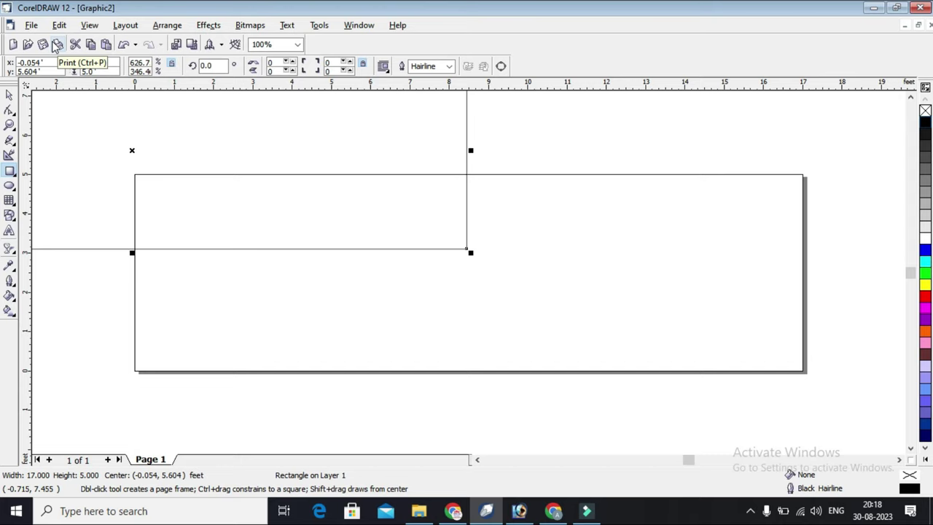
Center the 17 by 5 ft rectangle on the page and deselect it
{"action": "key", "text": "p"}
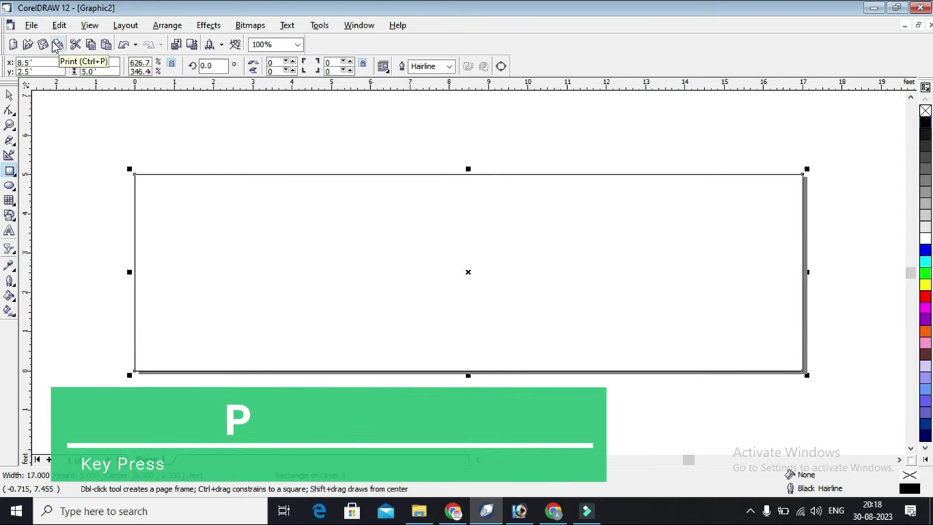
{"action": "left_click", "coordinate": [425, 142]}
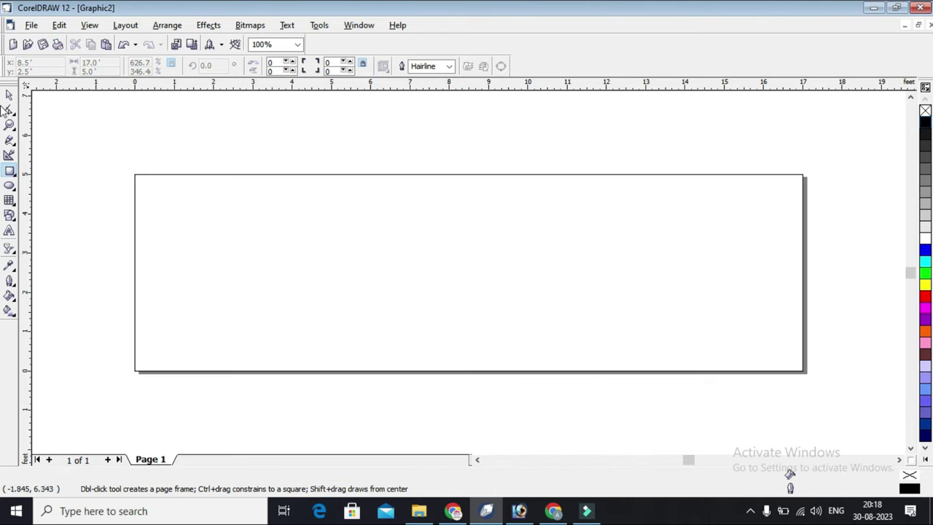
{"action": "left_click", "coordinate": [9, 95]}
{"action": "left_click", "coordinate": [233, 110]}
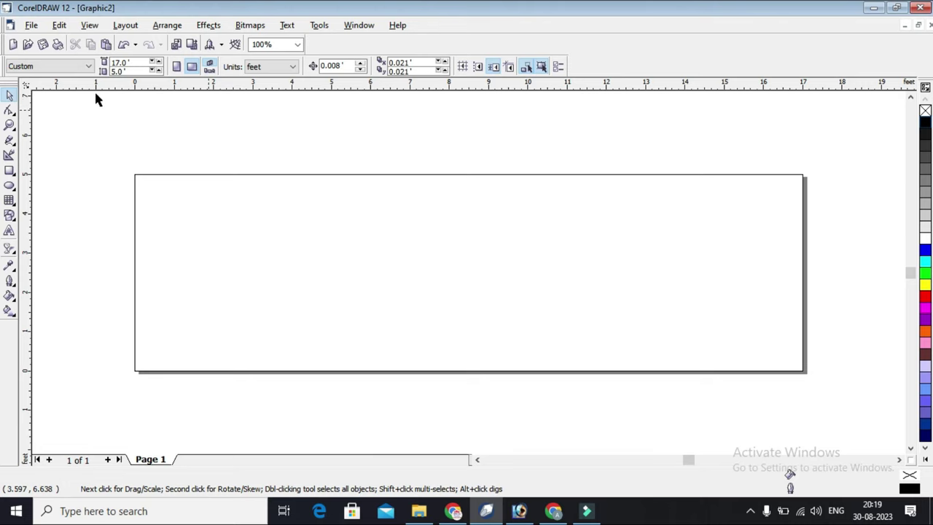
Save the drawing as 17x5 in CDR format in the Flax folder
{"action": "key", "text": "ctrl+s"}
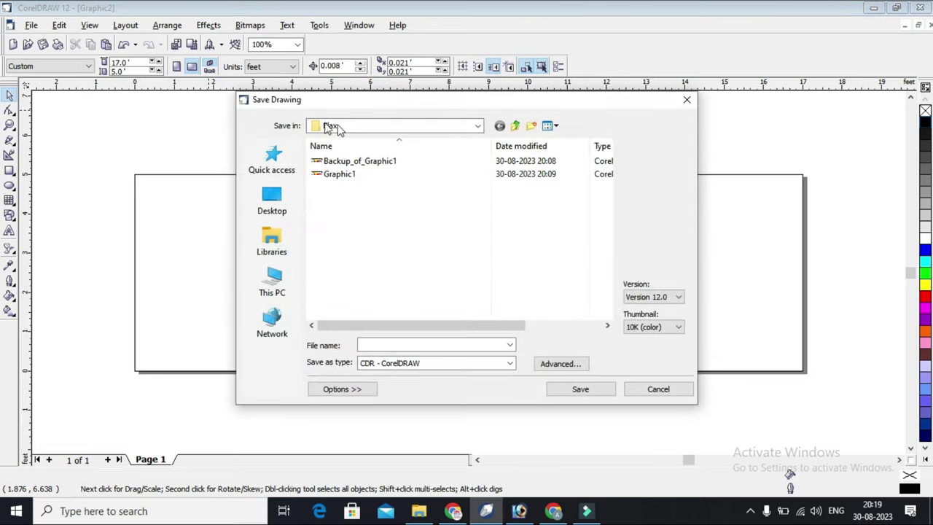
{"action": "left_click", "coordinate": [428, 348]}
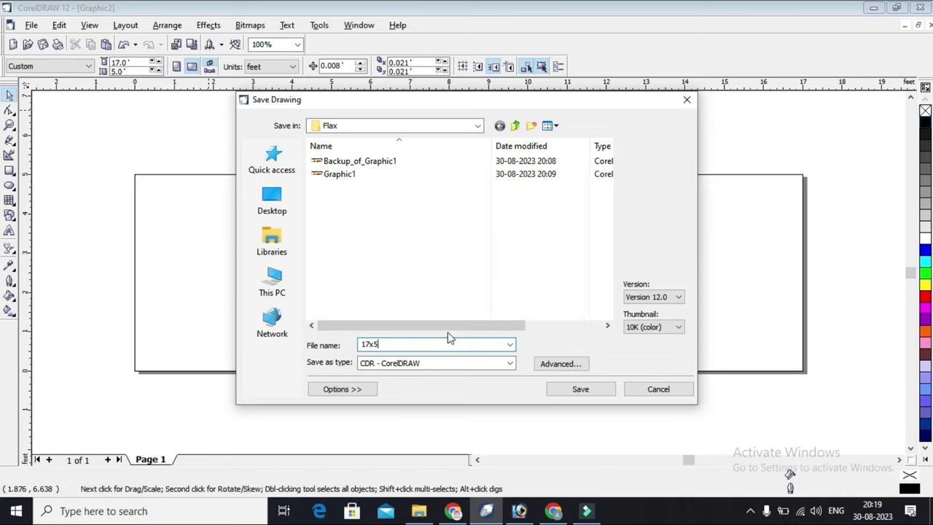
{"action": "left_click", "coordinate": [579, 390]}
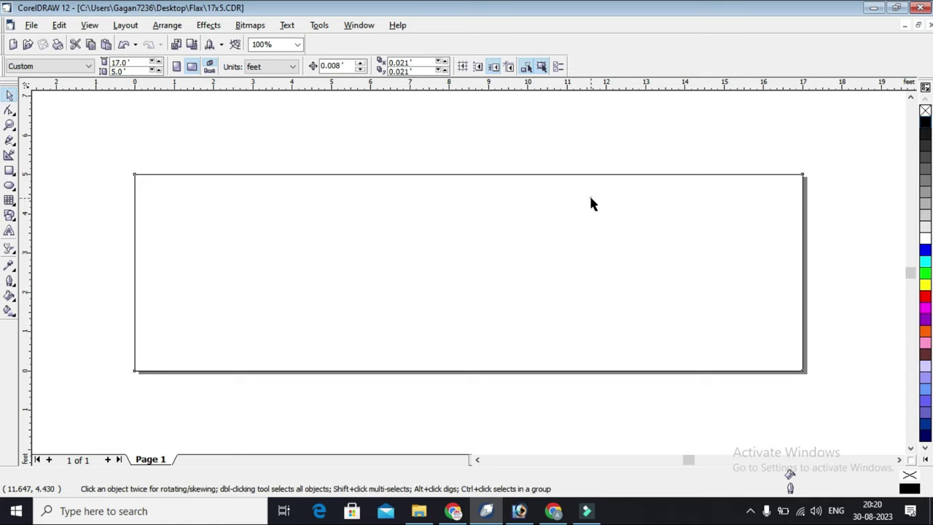
{"action": "left_click", "coordinate": [590, 197]}
{"action": "left_click", "coordinate": [619, 116]}
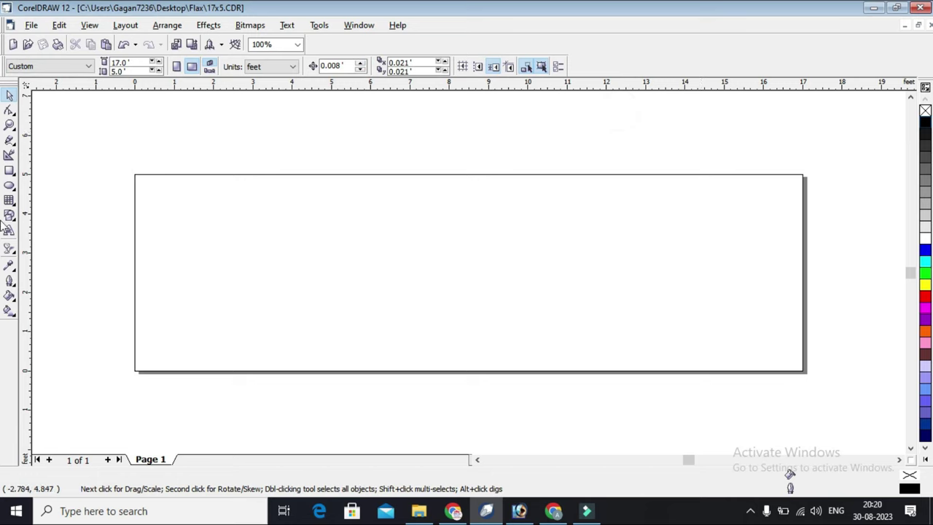
Apply an inward contour to the page-sized rectangle with 57 steps at a 0.008 ft offset using the Interactive Contour Tool
{"action": "left_click", "coordinate": [15, 255]}
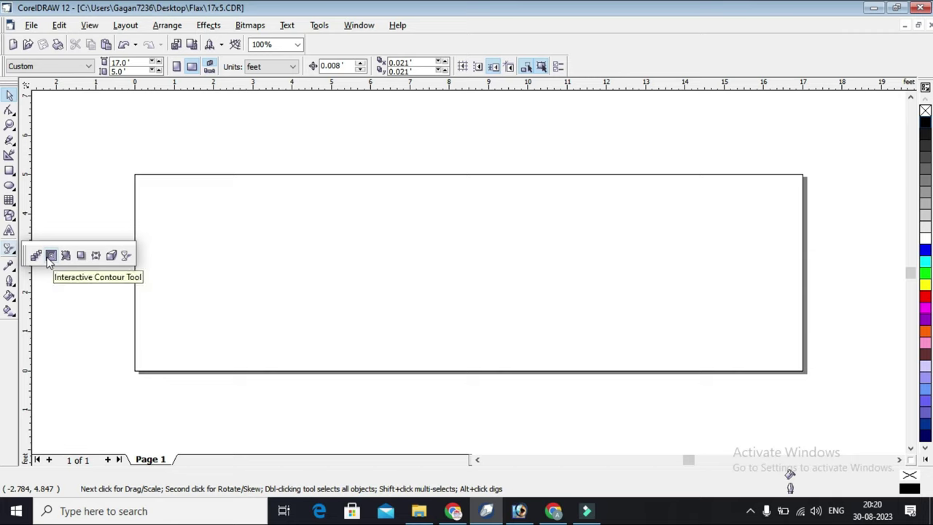
{"action": "left_click", "coordinate": [50, 257]}
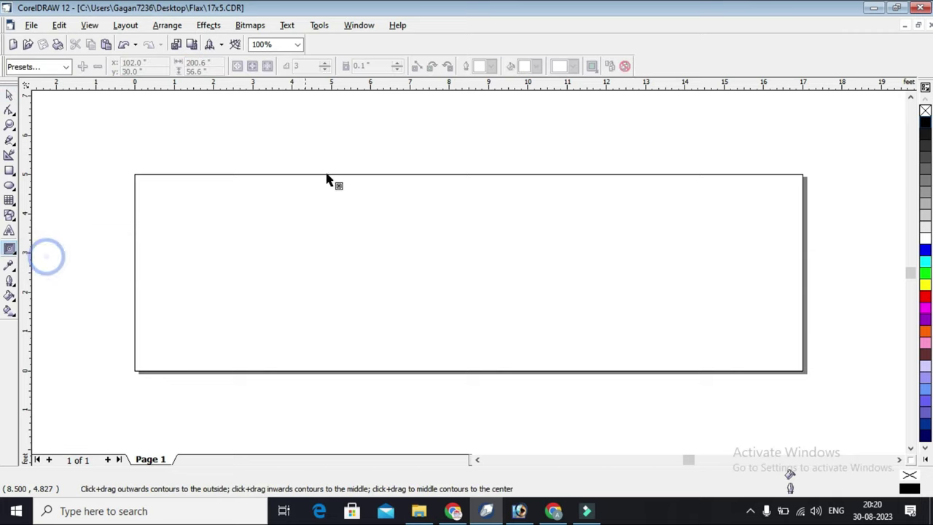
{"action": "left_click", "coordinate": [463, 176]}
{"action": "left_click_drag", "start_coordinate": [464, 174], "coordinate": [465, 194]}
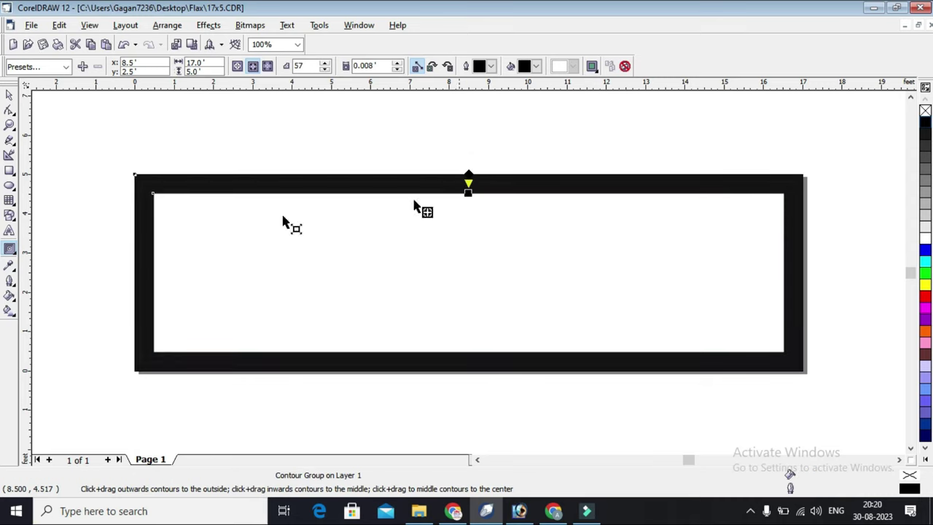
Set the document units to inches, with the contour lines at the banner's upper edge shown close up
{"action": "left_click", "coordinate": [8, 125]}
{"action": "left_click_drag", "start_coordinate": [381, 148], "coordinate": [607, 238]}
{"action": "left_click_drag", "start_coordinate": [258, 173], "coordinate": [619, 313]}
{"action": "left_click", "coordinate": [11, 95]}
{"action": "left_click", "coordinate": [191, 117]}
{"action": "left_click", "coordinate": [277, 66]}
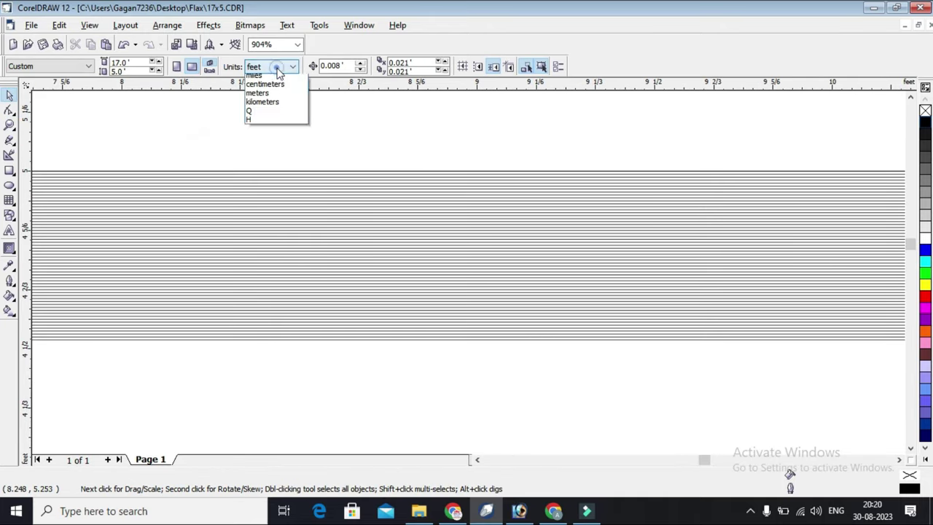
{"action": "left_click", "coordinate": [261, 80]}
{"action": "left_click", "coordinate": [345, 106]}
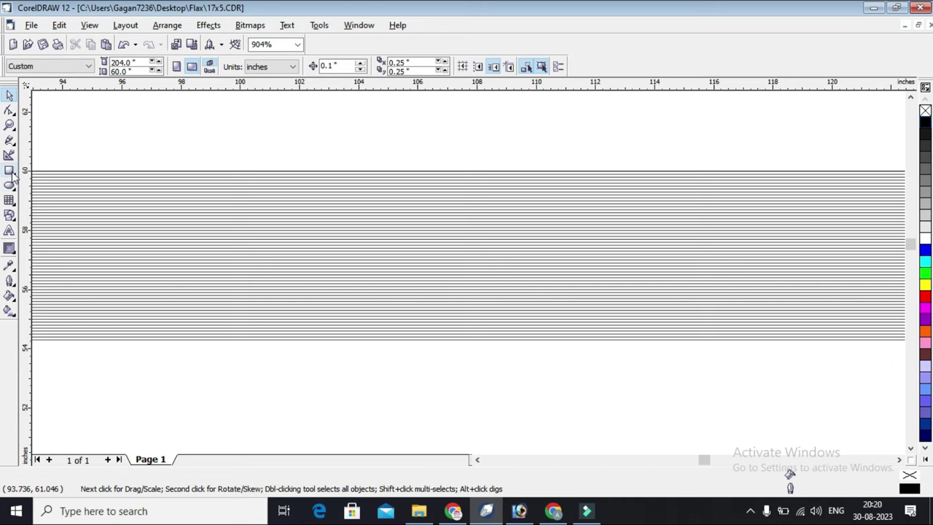
Draw a 2 by 2 inch square as a gauge and place it against the inside of the banner's upper edge
{"action": "left_click", "coordinate": [9, 171]}
{"action": "left_click_drag", "start_coordinate": [320, 118], "coordinate": [430, 187]}
{"action": "left_click", "coordinate": [91, 63]}
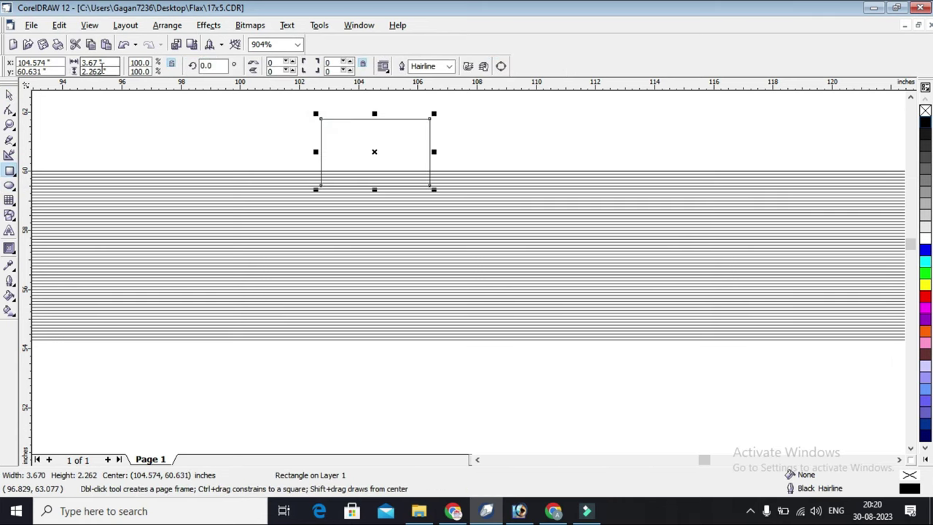
{"action": "type", "text": "2"}
{"action": "key", "text": "Tab"}
{"action": "type", "text": "2"}
{"action": "key", "text": "Return"}
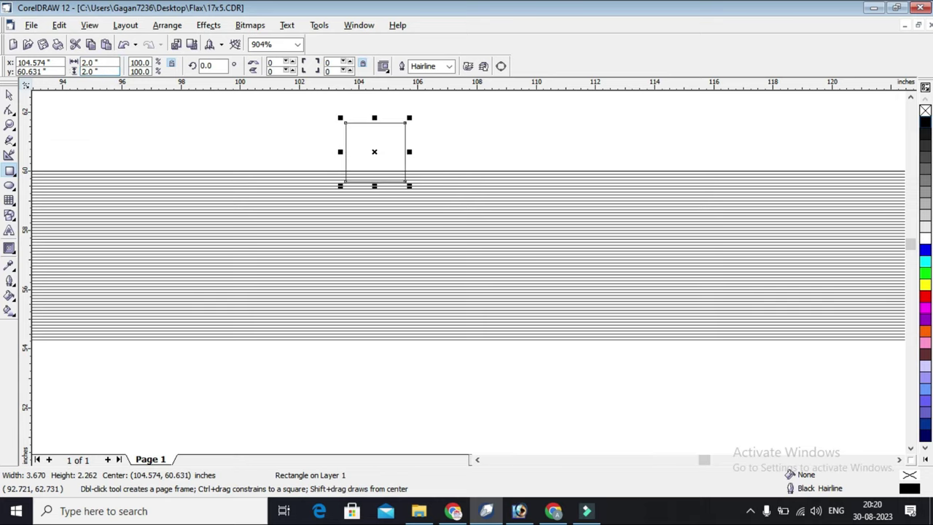
{"action": "left_click_drag", "start_coordinate": [372, 151], "coordinate": [476, 201]}
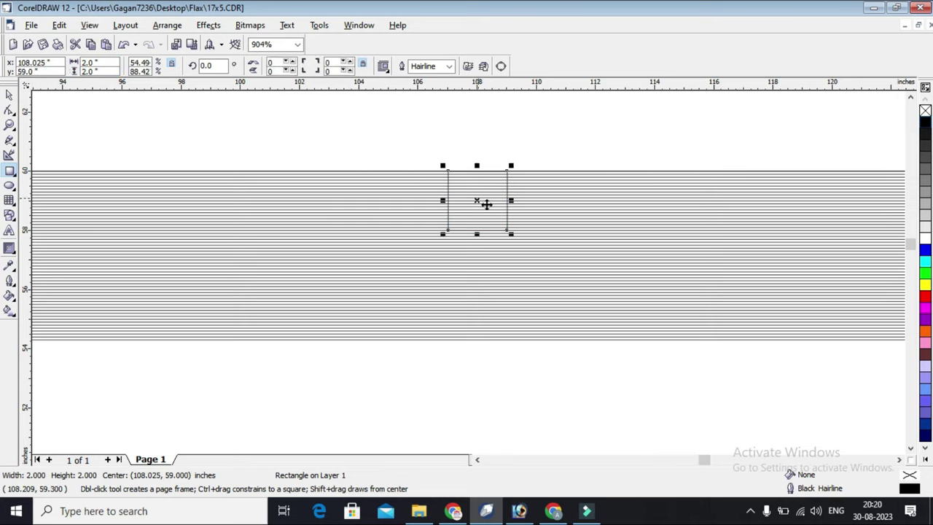
Break the contour group apart and ungroup all of its contour rectangles
{"action": "left_click", "coordinate": [7, 95]}
{"action": "left_click", "coordinate": [593, 233]}
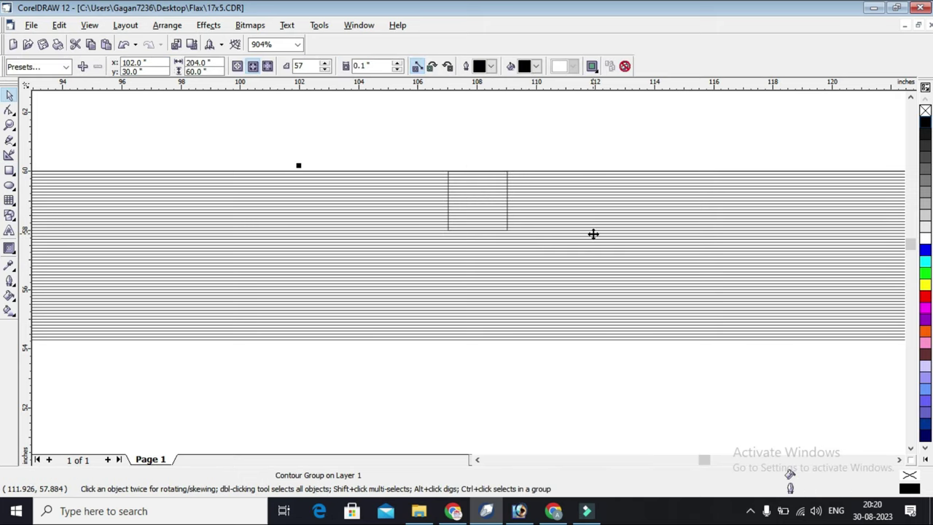
{"action": "right_click", "coordinate": [593, 233]}
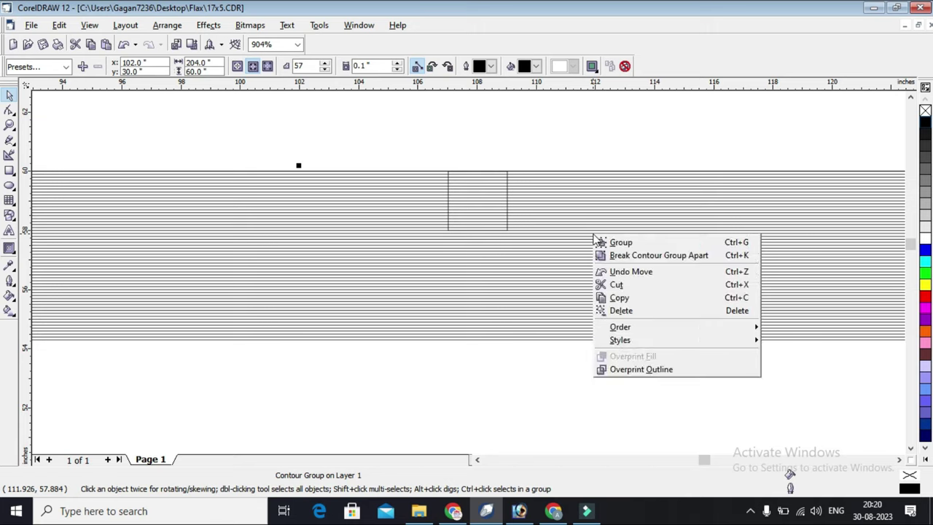
{"action": "left_click", "coordinate": [685, 253]}
{"action": "left_click", "coordinate": [647, 137]}
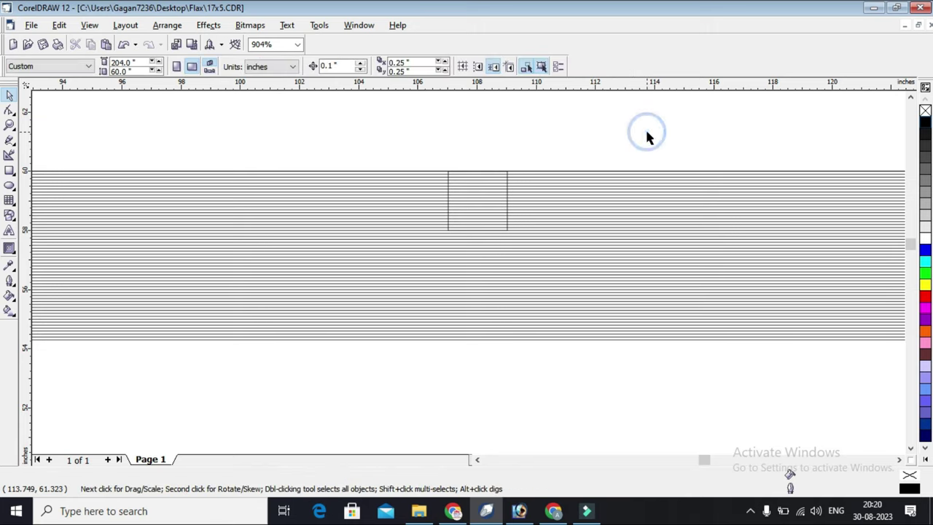
{"action": "left_click", "coordinate": [631, 213]}
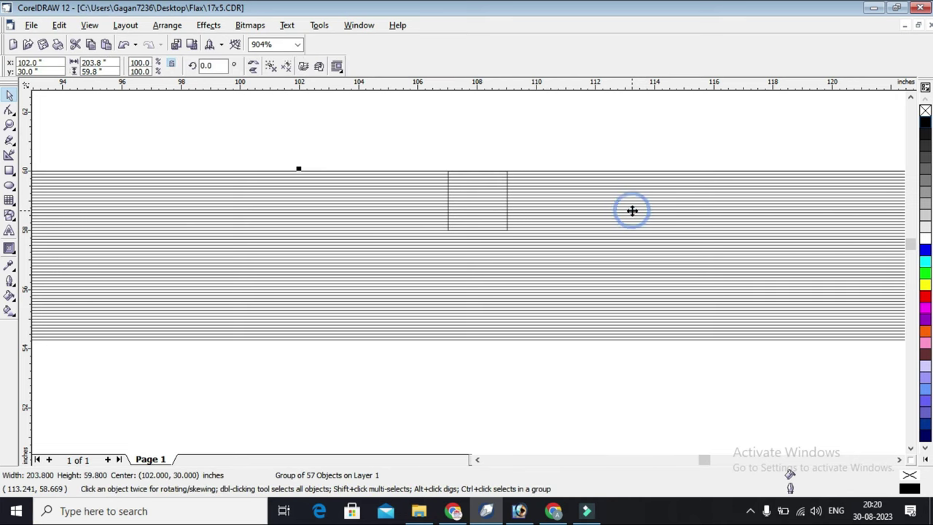
{"action": "right_click", "coordinate": [631, 211]}
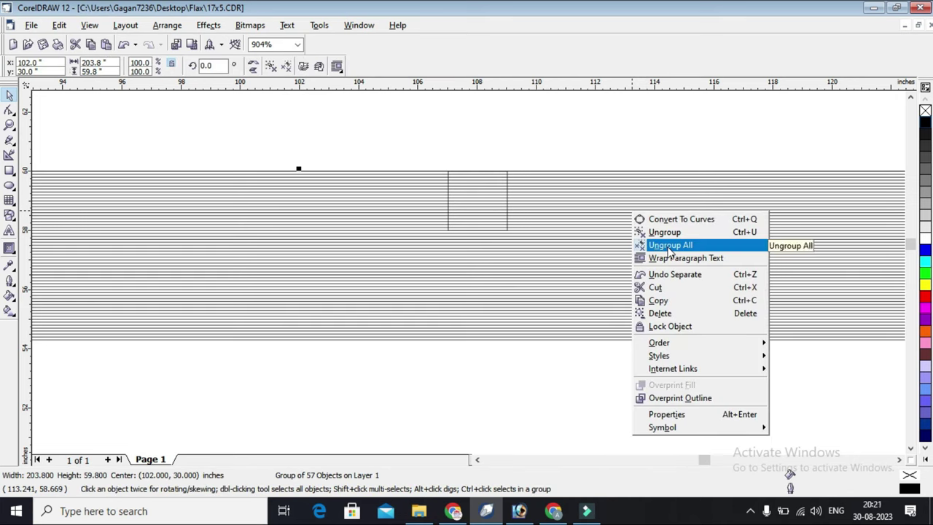
{"action": "left_click", "coordinate": [666, 245]}
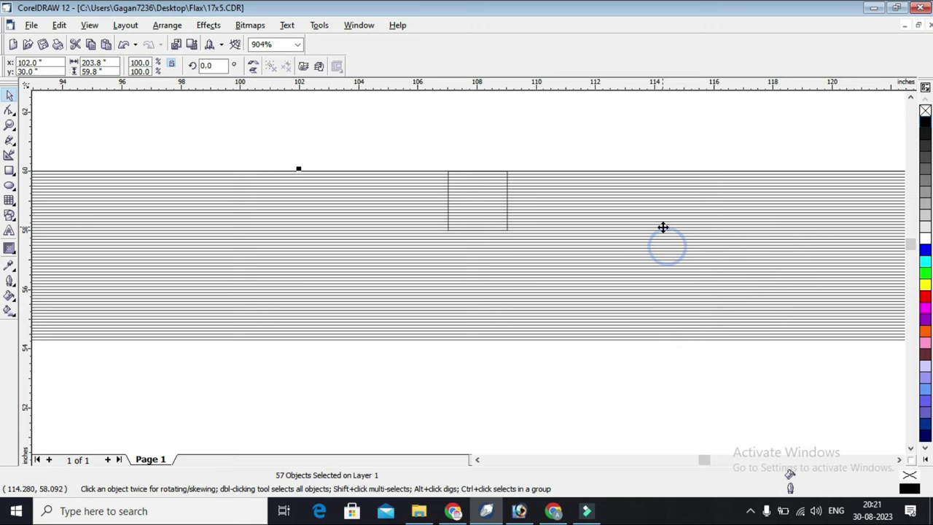
Delete the contour rectangles, keeping only the one 2 inches inside the banner's edge that meets the gauge square
{"action": "left_click", "coordinate": [649, 110]}
{"action": "left_click", "coordinate": [635, 355]}
{"action": "key", "text": "Delete"}
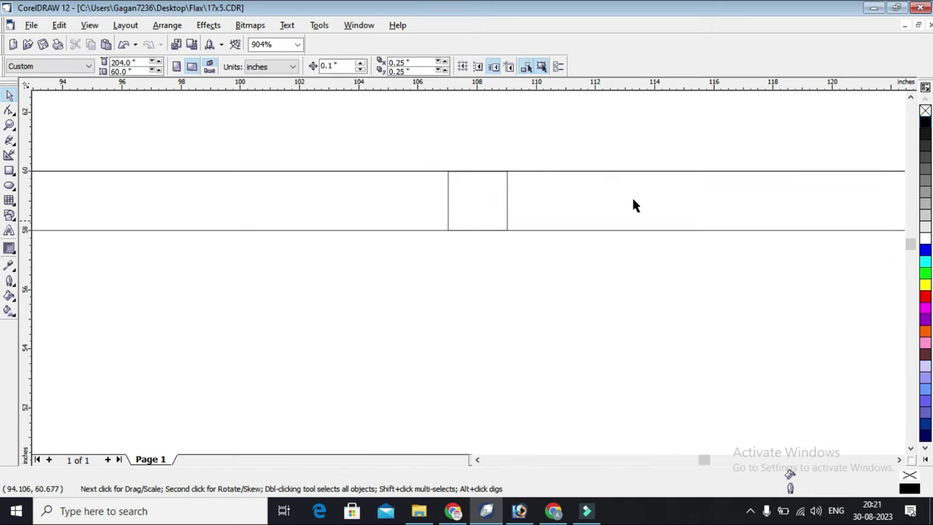
Fill the outer page-sized rectangle with red
{"action": "key", "text": "shift+F4"}
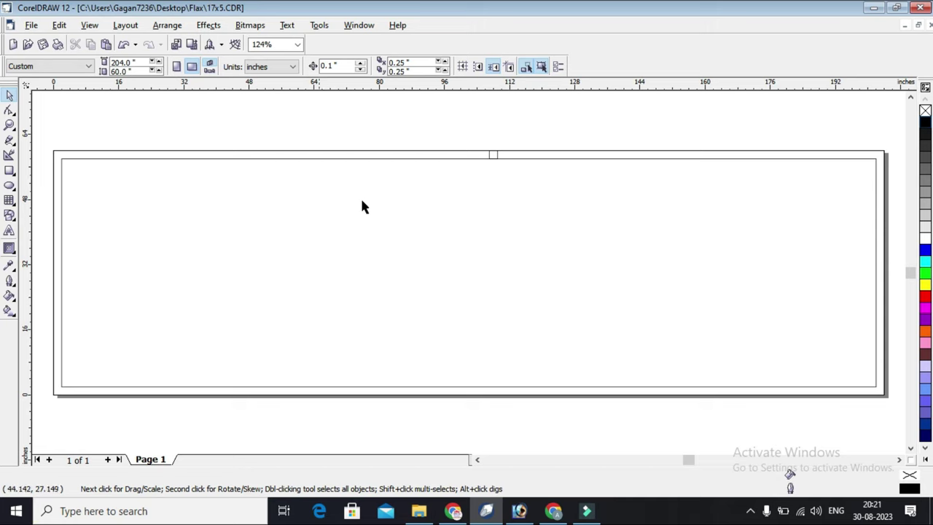
{"action": "left_click", "coordinate": [883, 154]}
{"action": "left_click", "coordinate": [926, 299]}
{"action": "left_click", "coordinate": [841, 116]}
Give the inner rectangle a red fill and a 1-inch white outline, set behind the fill and scaled with the image
{"action": "left_click", "coordinate": [825, 193]}
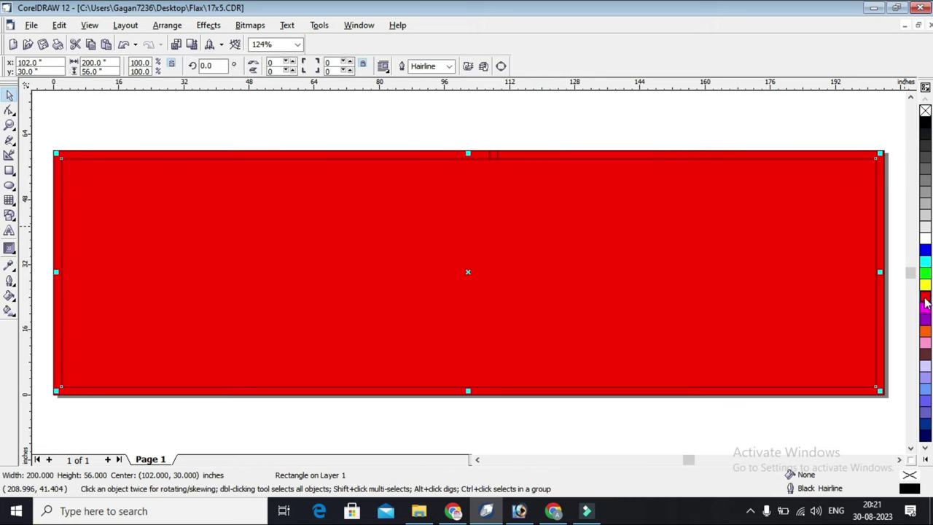
{"action": "right_click", "coordinate": [925, 240]}
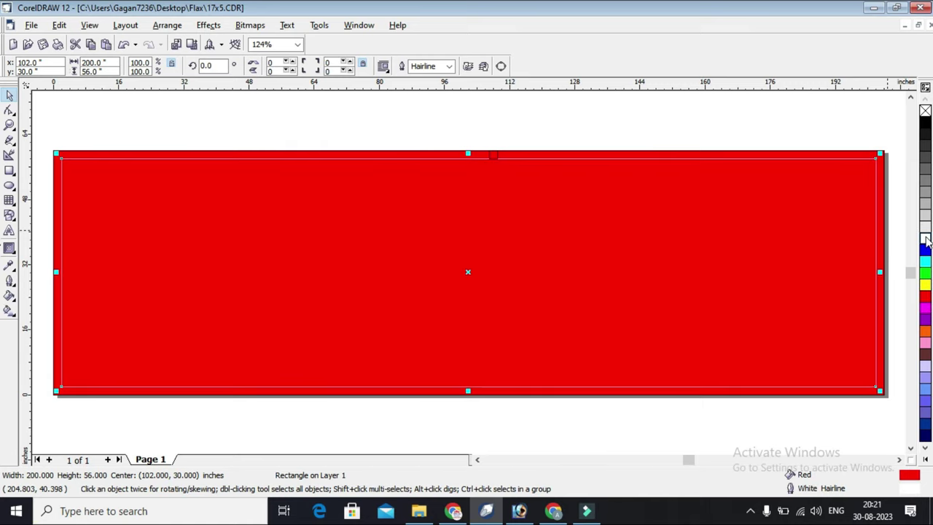
{"action": "key", "text": "F12"}
{"action": "left_click", "coordinate": [370, 339]}
{"action": "left_click", "coordinate": [441, 339]}
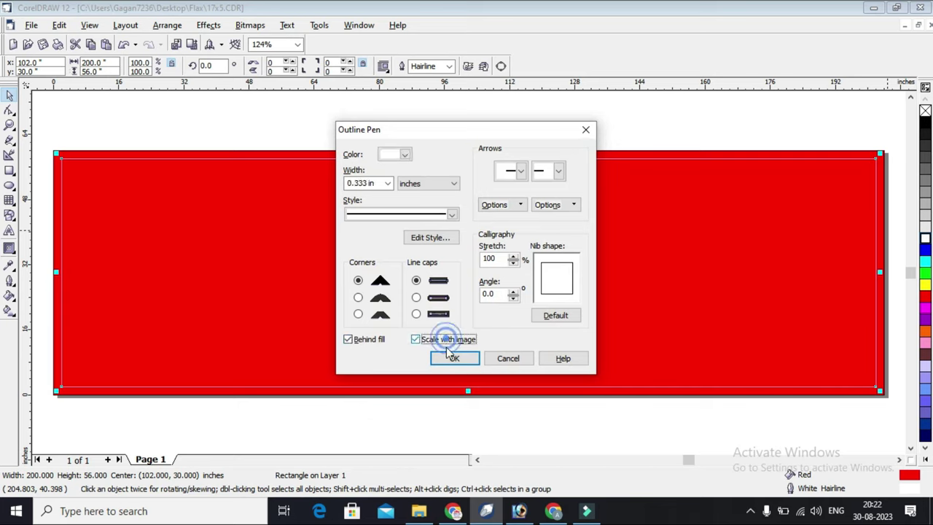
{"action": "left_click", "coordinate": [368, 183]}
{"action": "left_click_drag", "start_coordinate": [369, 183], "coordinate": [299, 184]}
{"action": "type", "text": "1n"}
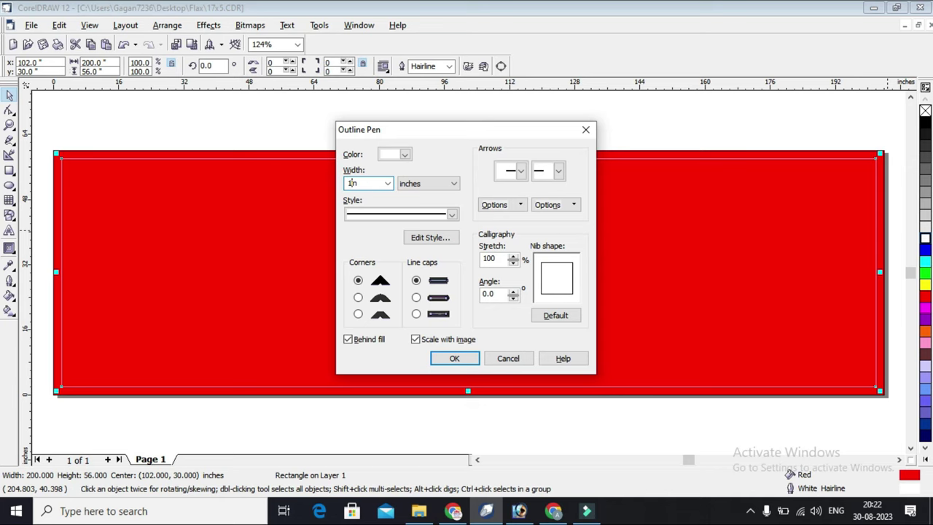
{"action": "key", "text": "Return"}
{"action": "left_click", "coordinate": [518, 121]}
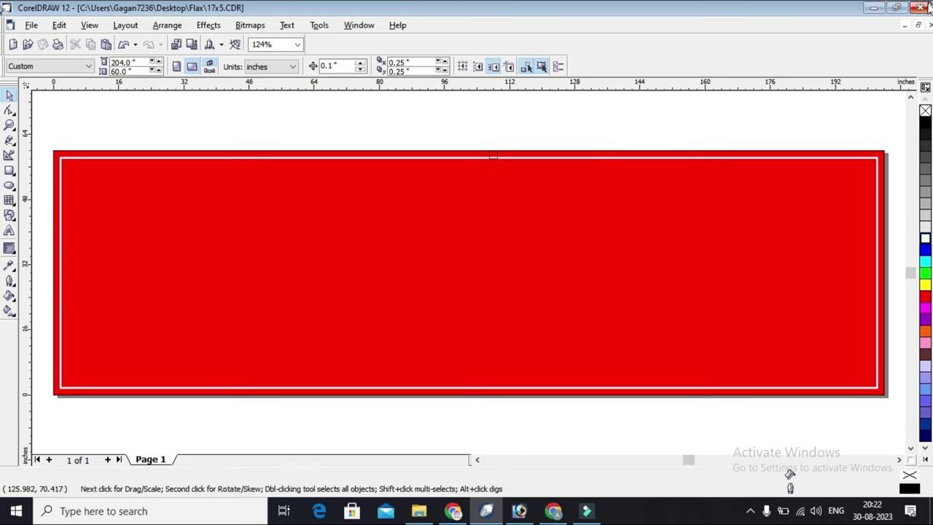
Copy all the artwork beside page 2 of Graphic1.CDR and paste it into the 17x5 drawing
{"action": "left_click", "coordinate": [917, 27]}
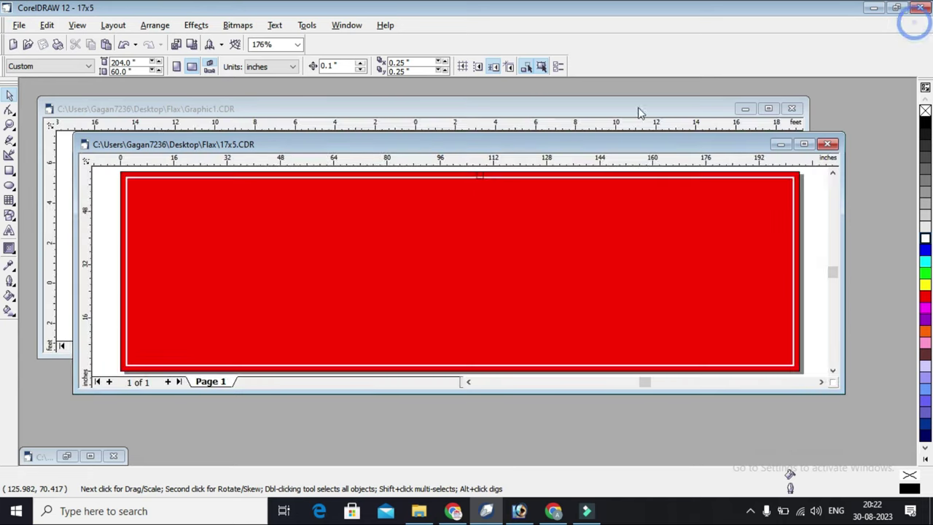
{"action": "left_click", "coordinate": [547, 111]}
{"action": "scroll", "coordinate": [304, 201], "scroll_direction": "down", "scroll_amount": 1}
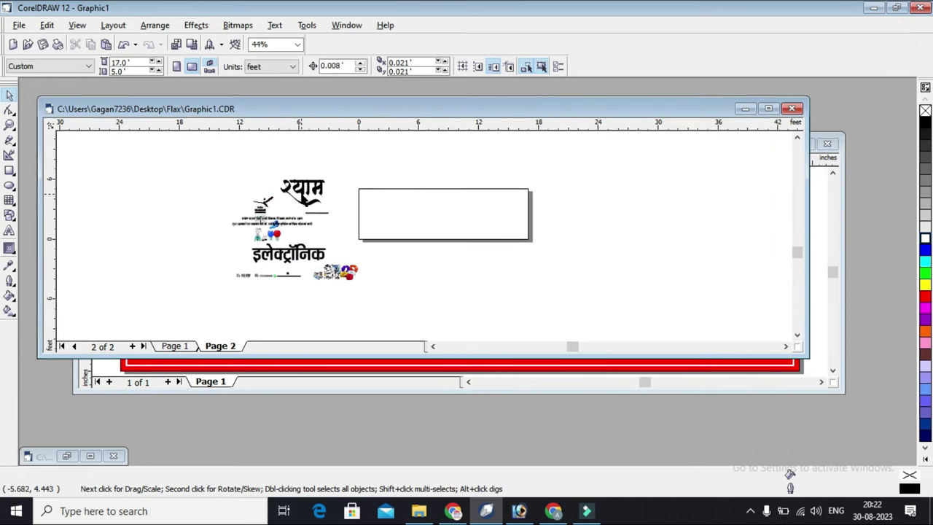
{"action": "key", "text": "ctrl+a"}
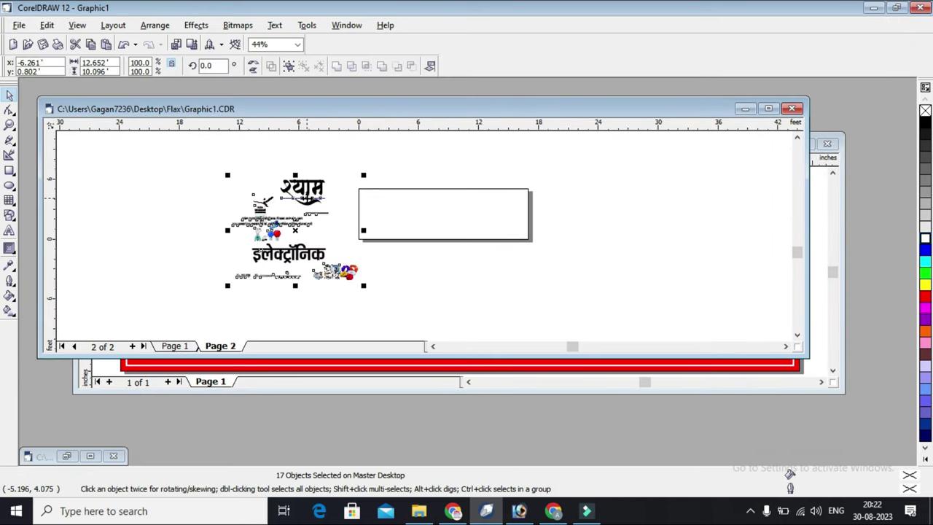
{"action": "key", "text": "ctrl+c"}
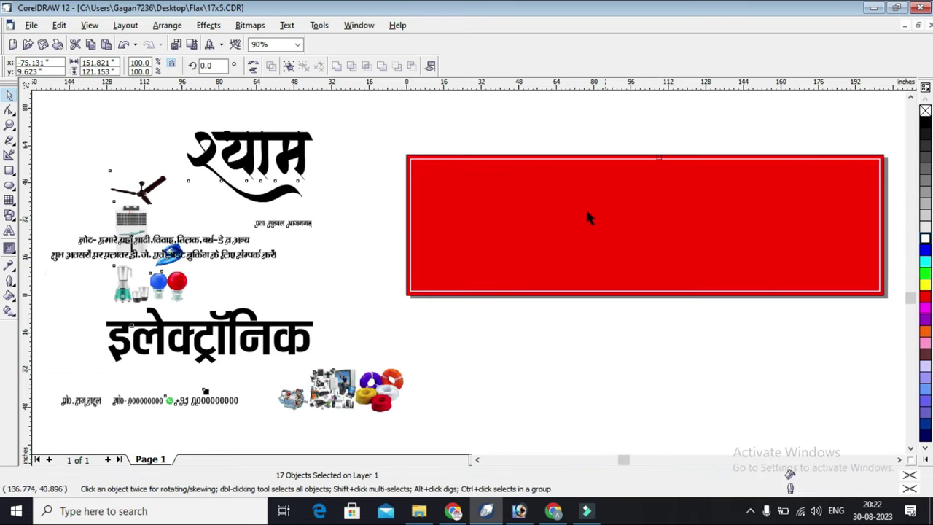
{"action": "left_click", "coordinate": [459, 113]}
{"action": "scroll", "coordinate": [314, 151], "scroll_direction": "down", "scroll_amount": 1}
Place the two-line note along the banner's lower part and the words श्याम and इलेक्ट्रॉनिक side by side above it
{"action": "left_click", "coordinate": [309, 153]}
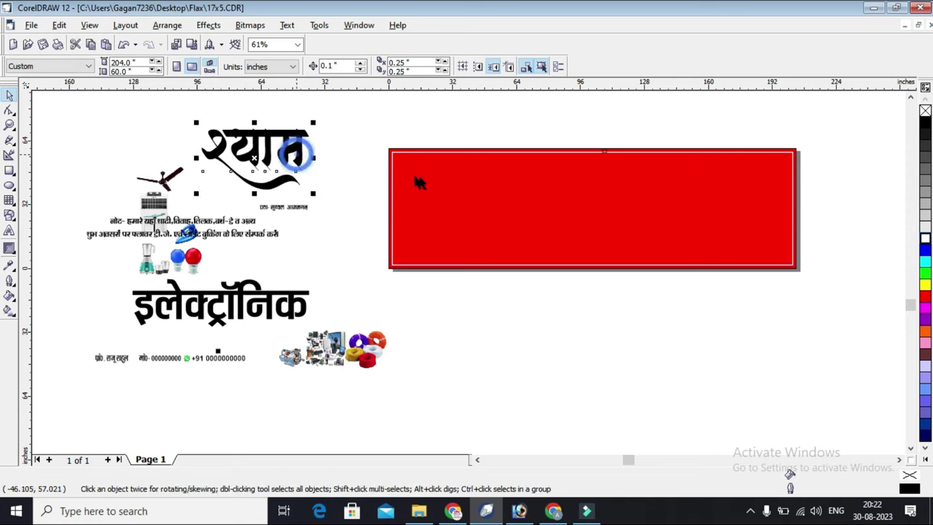
{"action": "left_click", "coordinate": [195, 229]}
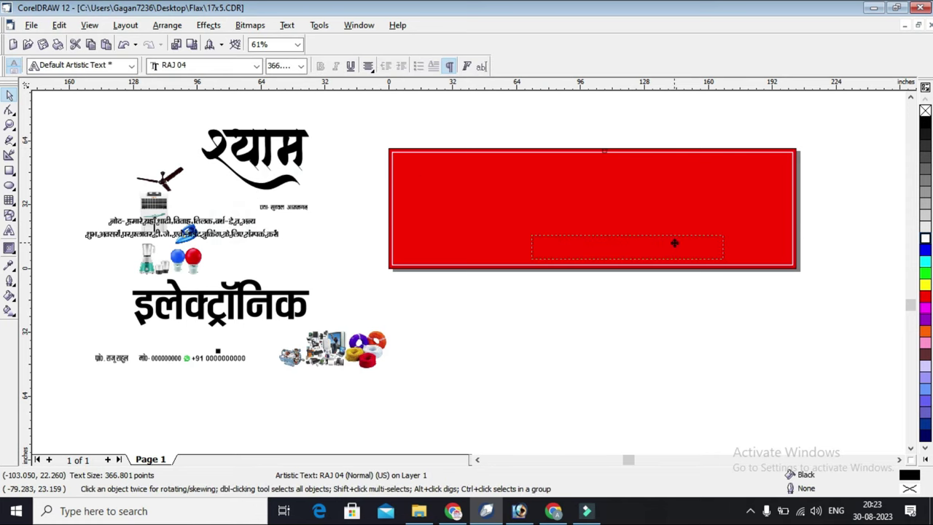
{"action": "left_click_drag", "start_coordinate": [674, 242], "coordinate": [674, 243]}
{"action": "left_click", "coordinate": [274, 154]}
{"action": "left_click_drag", "start_coordinate": [264, 152], "coordinate": [538, 193]}
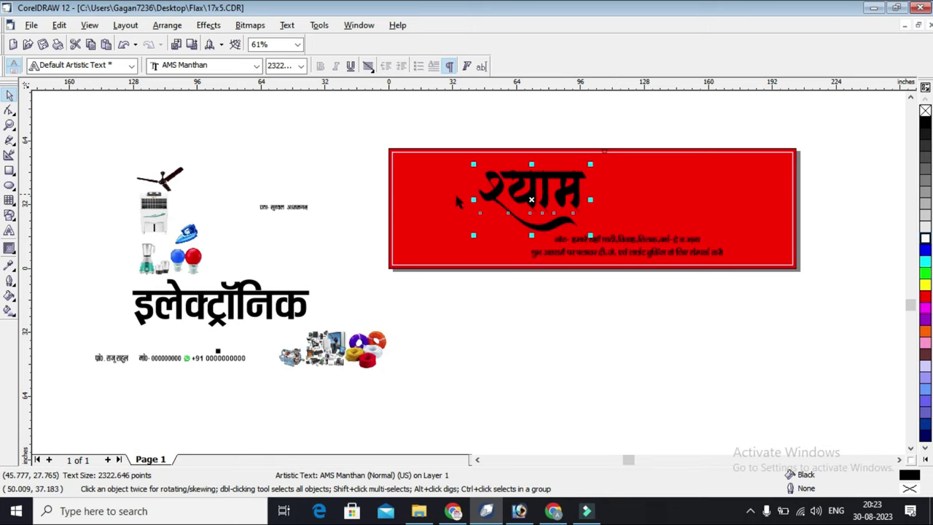
{"action": "left_click_drag", "start_coordinate": [179, 292], "coordinate": [639, 179]}
{"action": "left_click", "coordinate": [808, 189]}
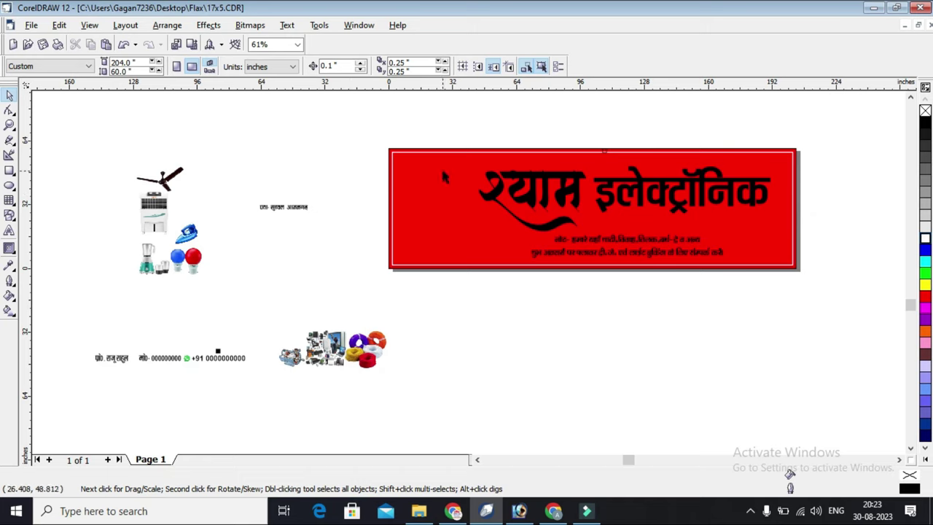
Draw an ellipse about 72 by 78 inches overlapping the banner's left end, and nudge it slightly up and to the left
{"action": "left_click", "coordinate": [8, 188]}
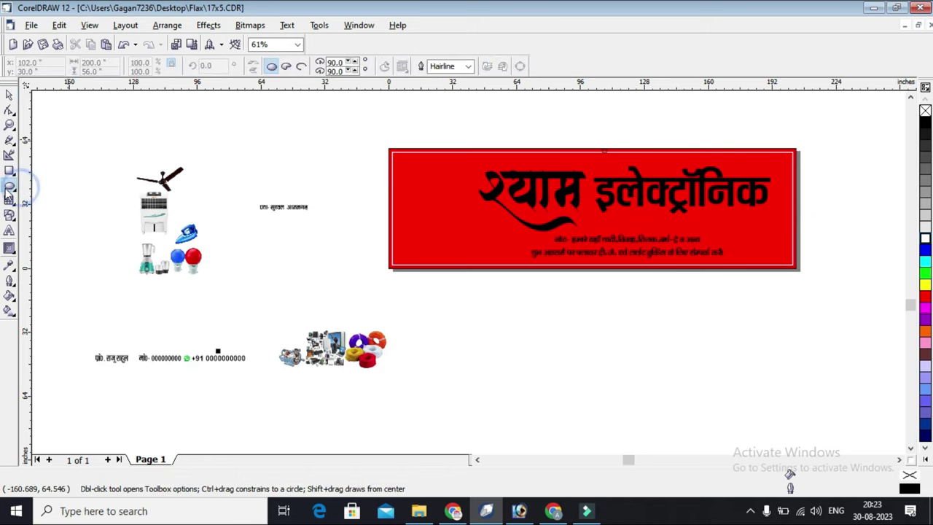
{"action": "left_click_drag", "start_coordinate": [344, 136], "coordinate": [488, 290]}
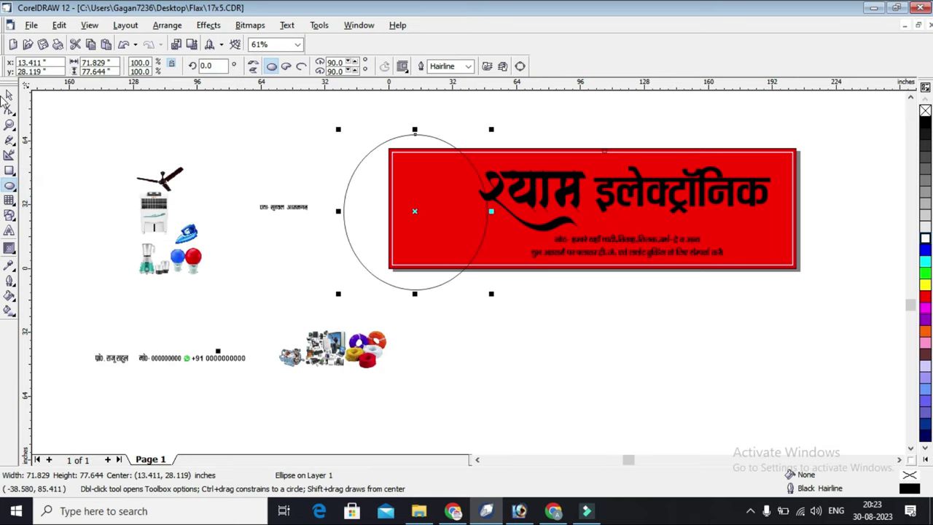
{"action": "key", "text": "space"}
{"action": "left_click_drag", "start_coordinate": [412, 213], "coordinate": [403, 207]}
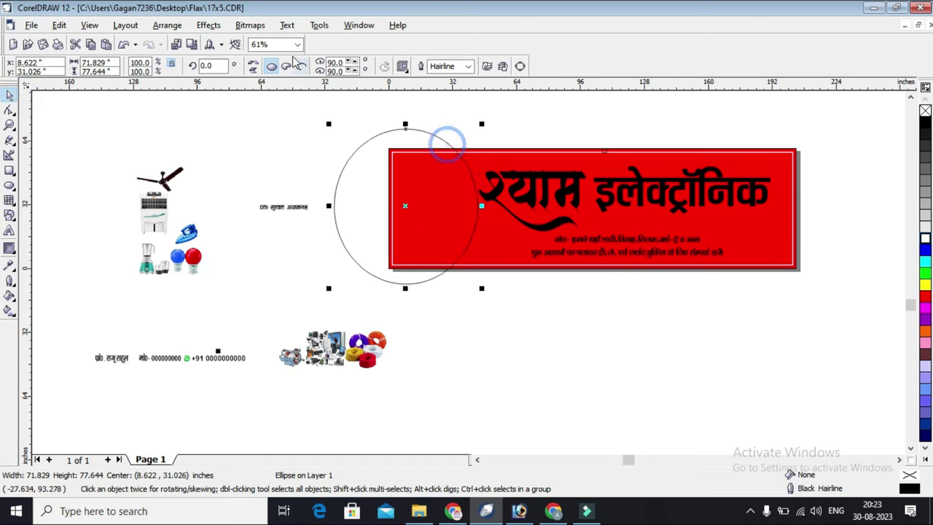
PowerClip the ellipse inside the inner rectangle, open the contents for editing and place the ellipse over the banner's left end
{"action": "left_click", "coordinate": [209, 25]}
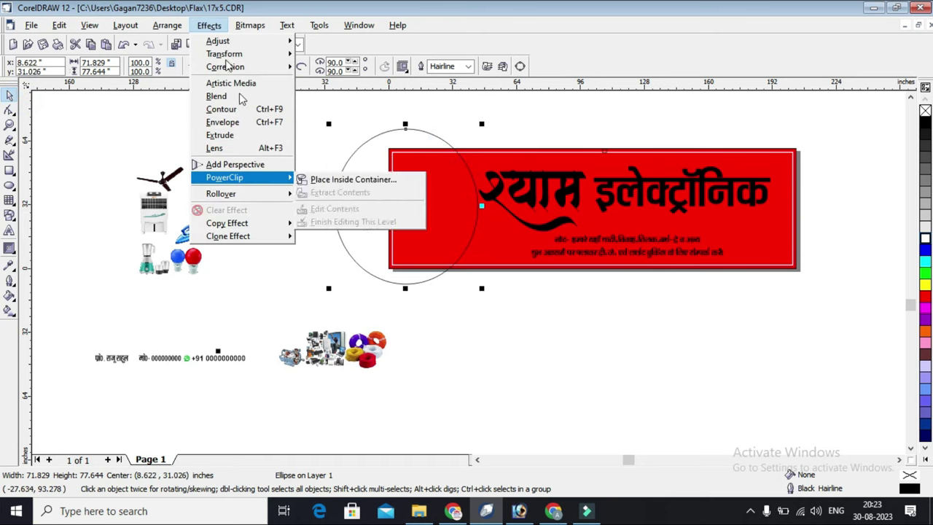
{"action": "mouse_move", "coordinate": [237, 183]}
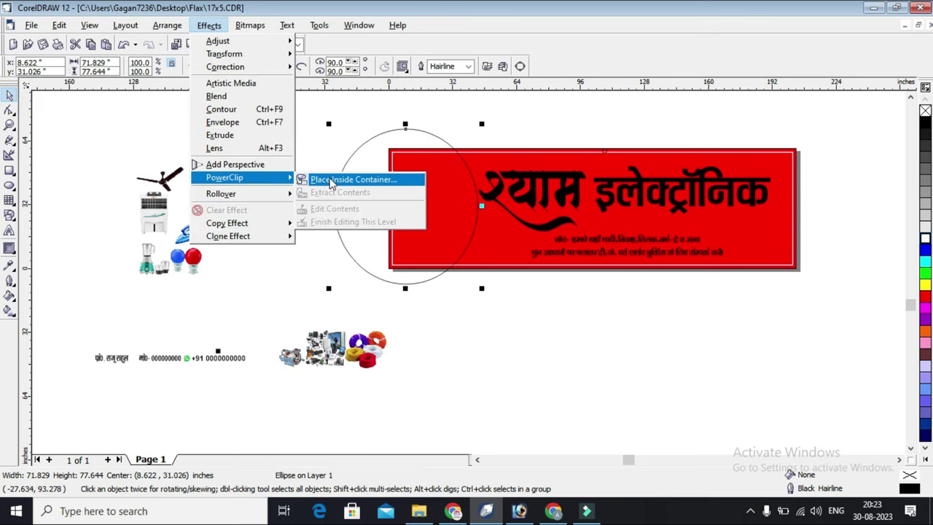
{"action": "left_click", "coordinate": [337, 180]}
{"action": "left_click", "coordinate": [498, 240]}
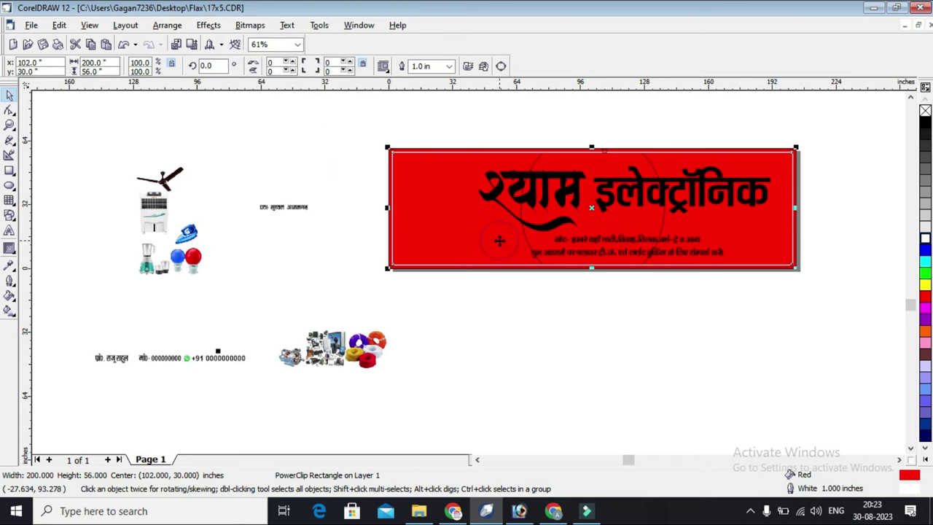
{"action": "right_click", "coordinate": [498, 239]}
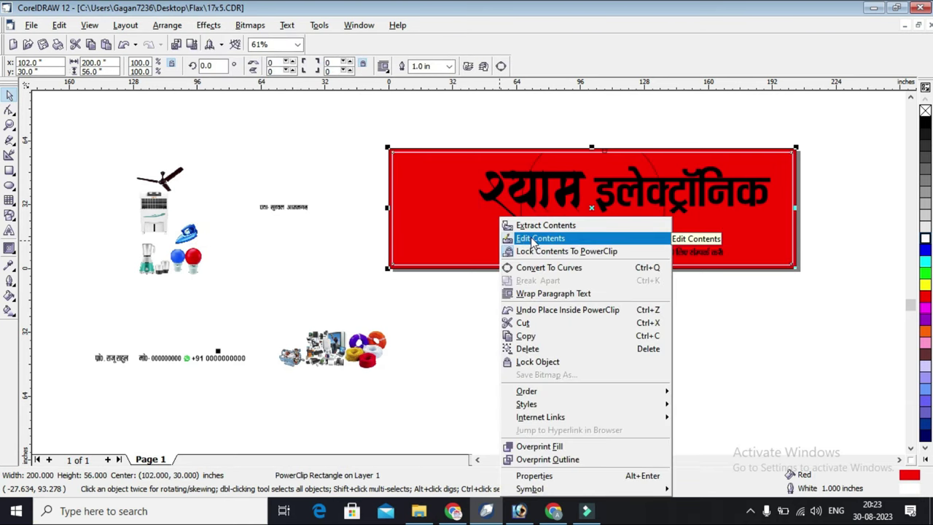
{"action": "left_click", "coordinate": [534, 239]}
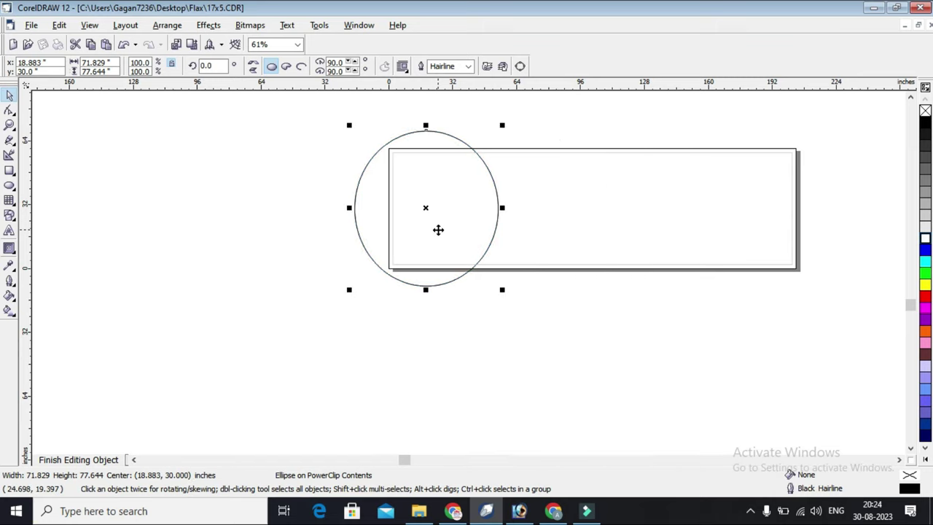
Make a copy of the ellipse narrowed to about 68 inches, and fill the original cyan with no outline
{"action": "left_click_drag", "start_coordinate": [500, 208], "coordinate": [493, 209]}
{"action": "left_click", "coordinate": [495, 228]}
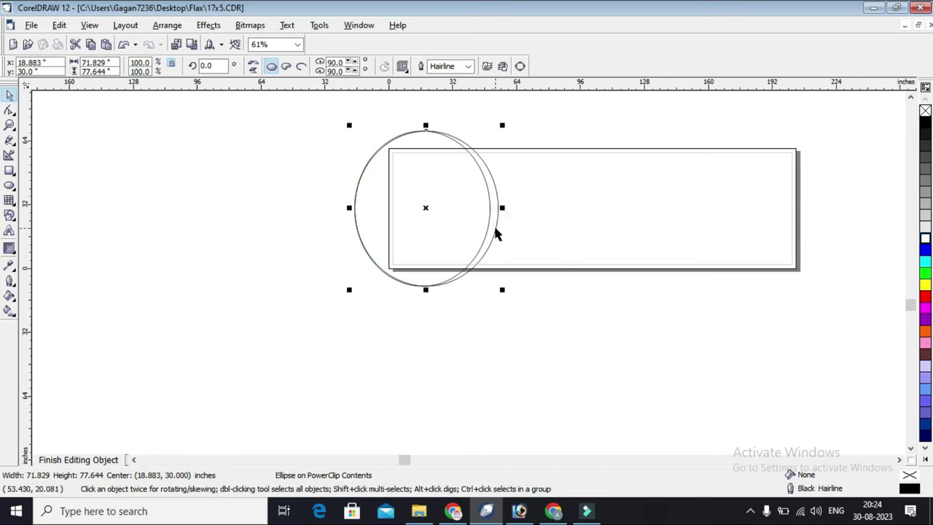
{"action": "left_click", "coordinate": [924, 261]}
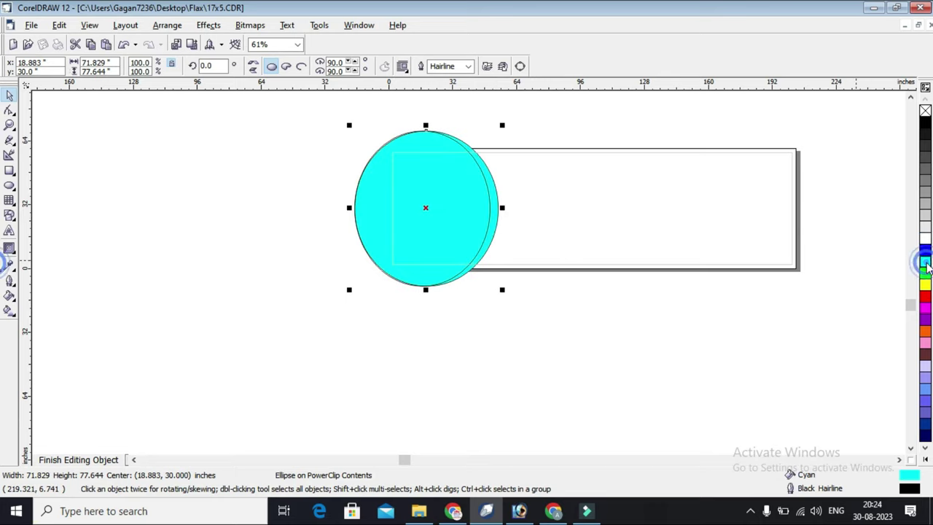
{"action": "left_click", "coordinate": [777, 114]}
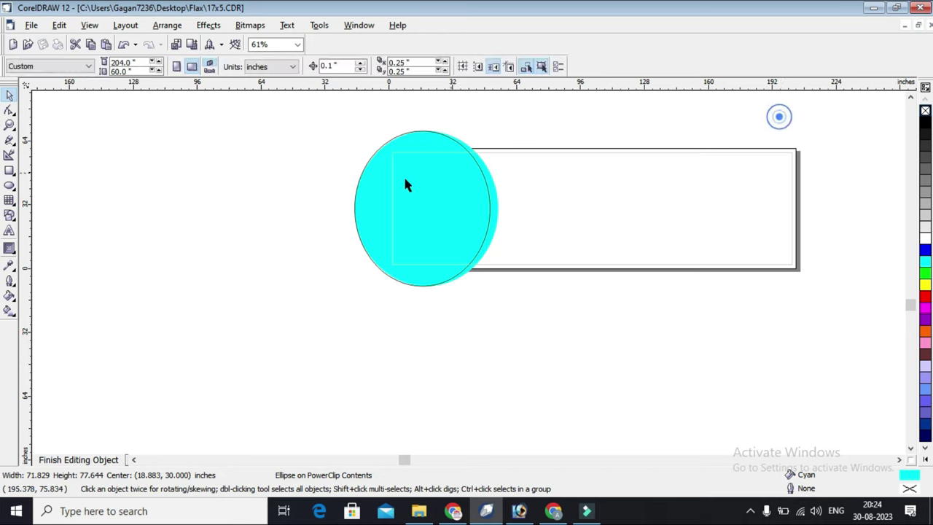
Fill the narrower ellipse white with no outline, and shift both clipped ellipses slightly left inside the rectangle
{"action": "left_click", "coordinate": [440, 186]}
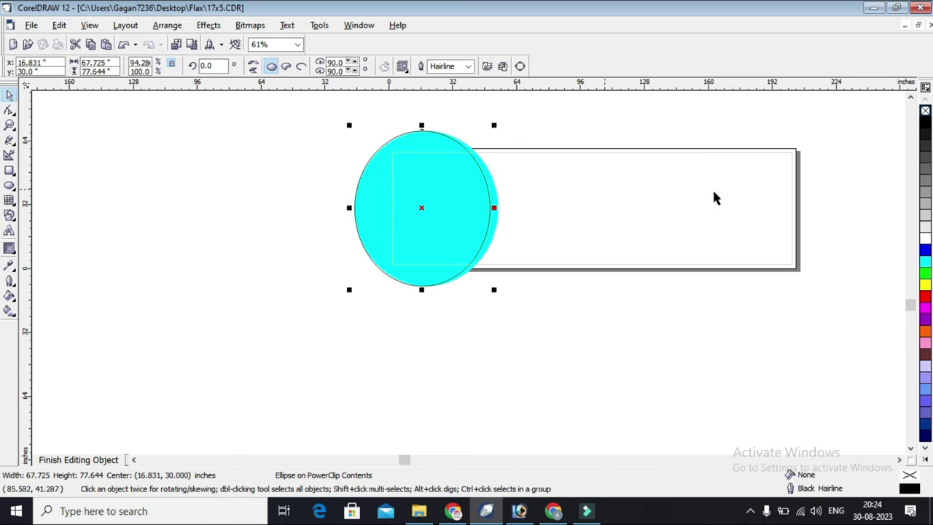
{"action": "left_click", "coordinate": [925, 239]}
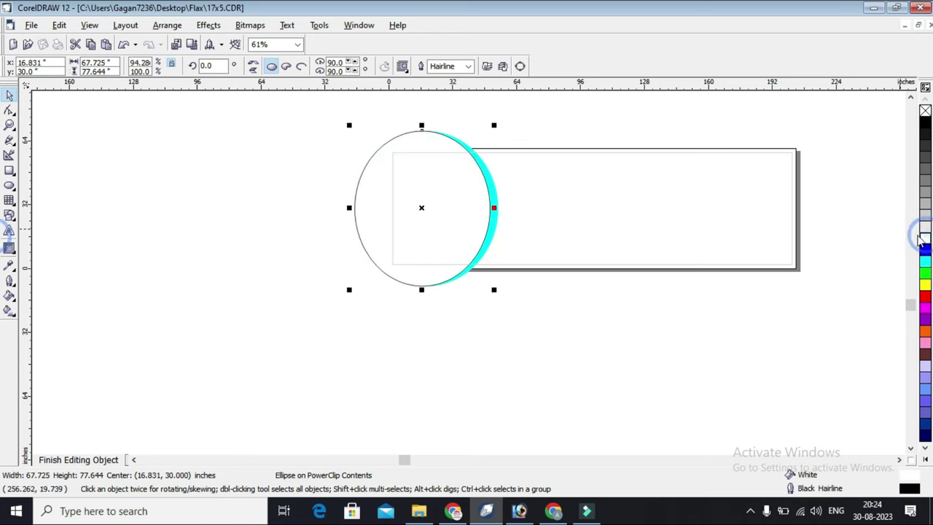
{"action": "right_click", "coordinate": [924, 113]}
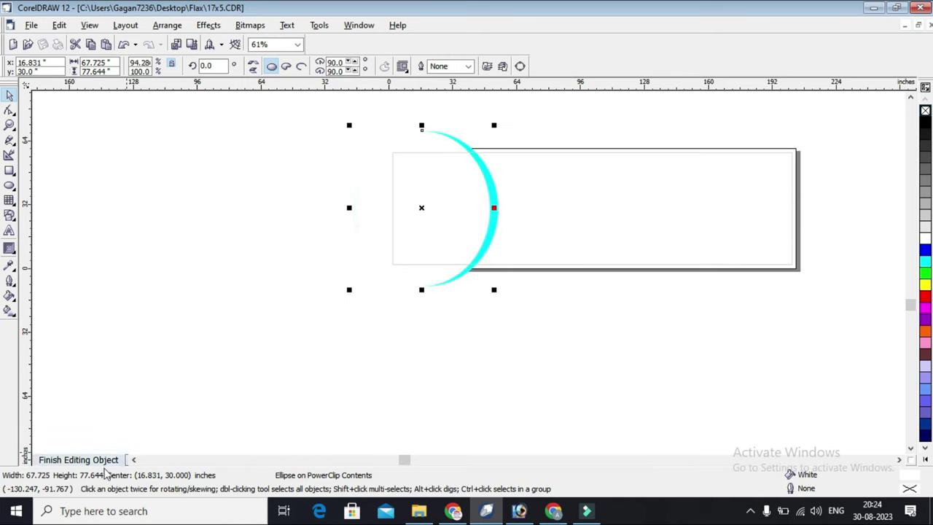
{"action": "left_click", "coordinate": [89, 461]}
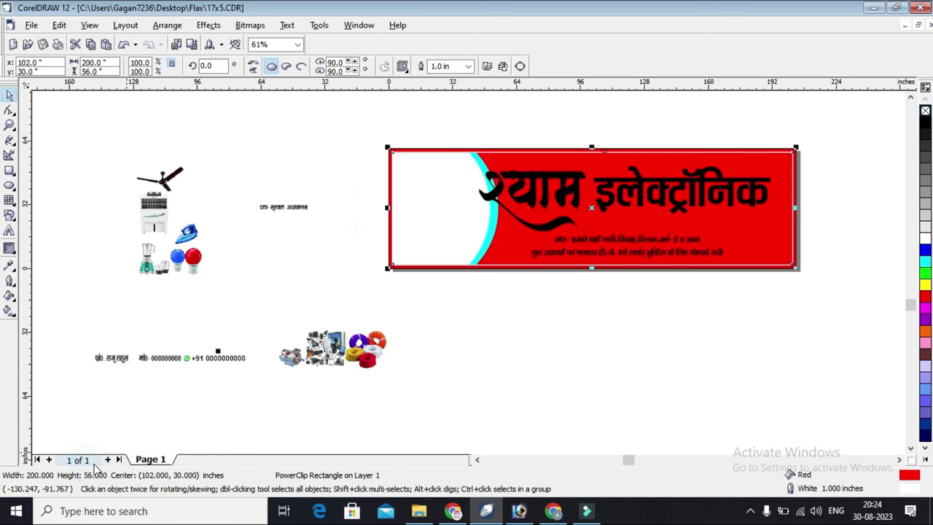
{"action": "right_click", "coordinate": [463, 172]}
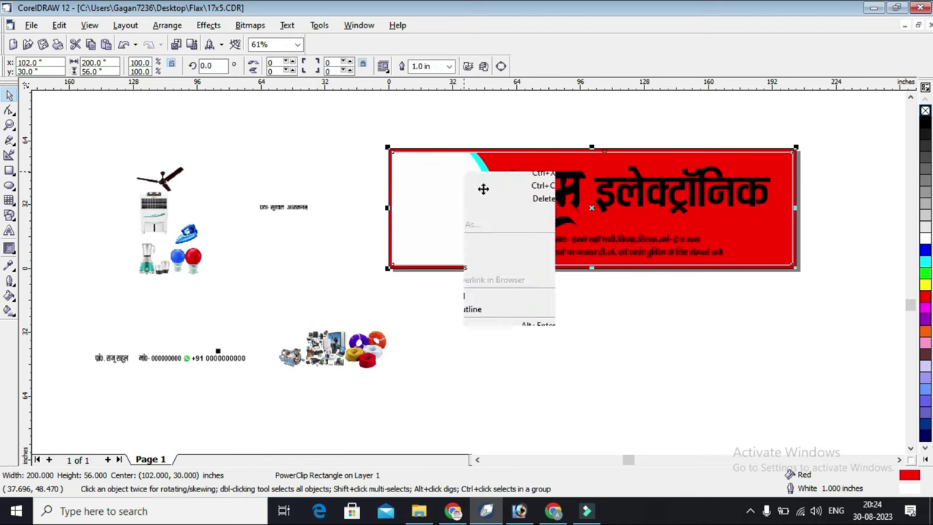
{"action": "left_click", "coordinate": [483, 194]}
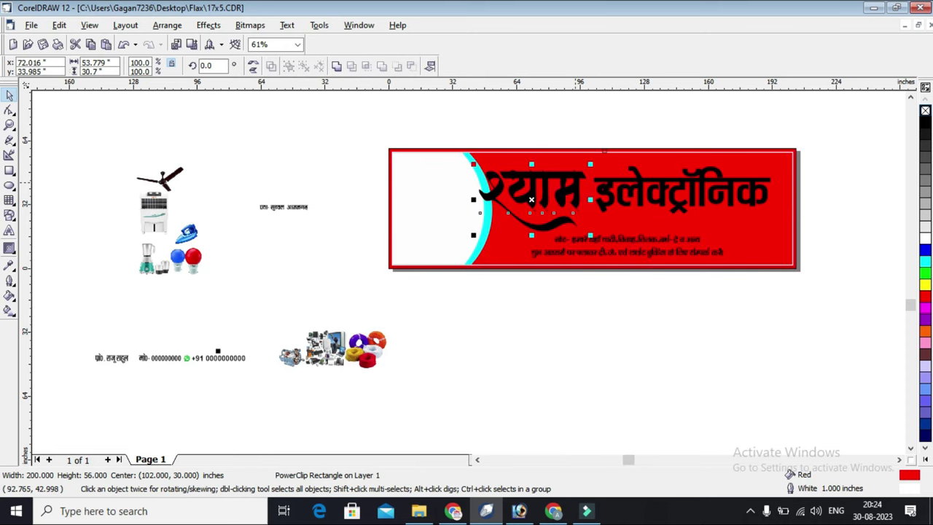
Move both title words together to the right, clear of the cyan arc
{"action": "left_click", "coordinate": [574, 183]}
{"action": "left_click", "coordinate": [612, 182], "text": "shift"}
{"action": "left_click_drag", "start_coordinate": [616, 180], "coordinate": [636, 183]}
Place the fan, air cooler and iron pictures in the upper part of the banner's white area
{"action": "left_click_drag", "start_coordinate": [171, 176], "coordinate": [451, 188]}
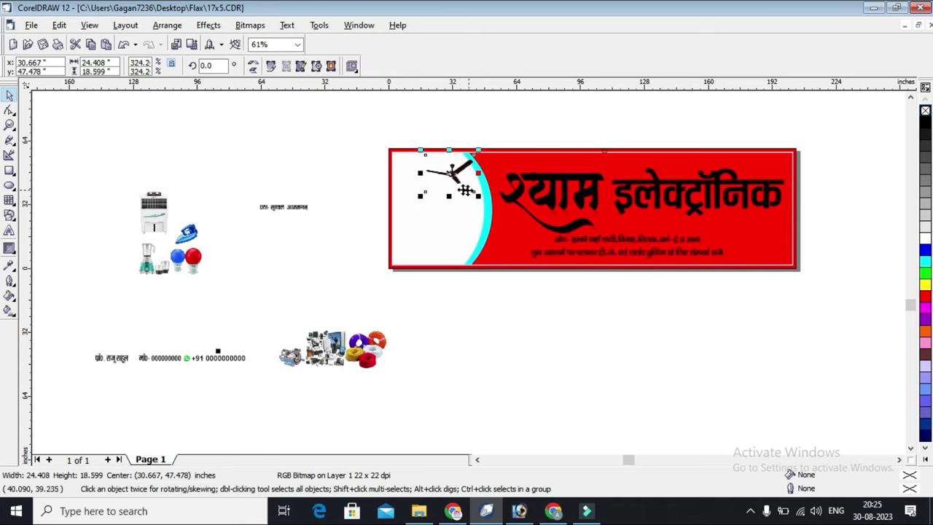
{"action": "left_click_drag", "start_coordinate": [154, 211], "coordinate": [411, 211]}
{"action": "left_click_drag", "start_coordinate": [196, 235], "coordinate": [462, 200]}
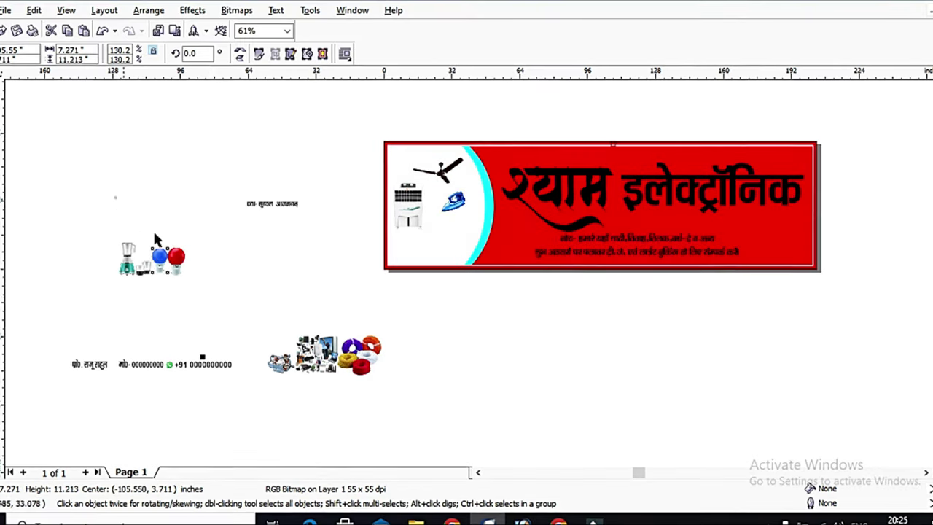
Place the mixer grinder and the blue and red bulbs together along the bottom of the white area
{"action": "left_click_drag", "start_coordinate": [138, 204], "coordinate": [213, 286]}
{"action": "left_click_drag", "start_coordinate": [178, 256], "coordinate": [432, 243]}
{"action": "left_click", "coordinate": [255, 204]}
{"action": "left_click", "coordinate": [323, 312]}
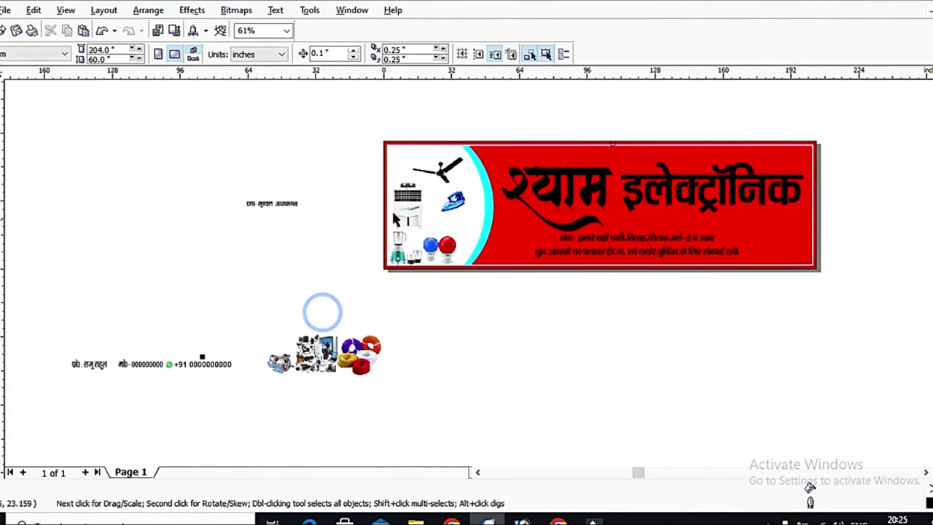
Move the fan into the white area's upper left corner and enlarge it to about 26 by 20 inches
{"action": "left_click", "coordinate": [420, 196]}
{"action": "left_click_drag", "start_coordinate": [452, 175], "coordinate": [439, 169]}
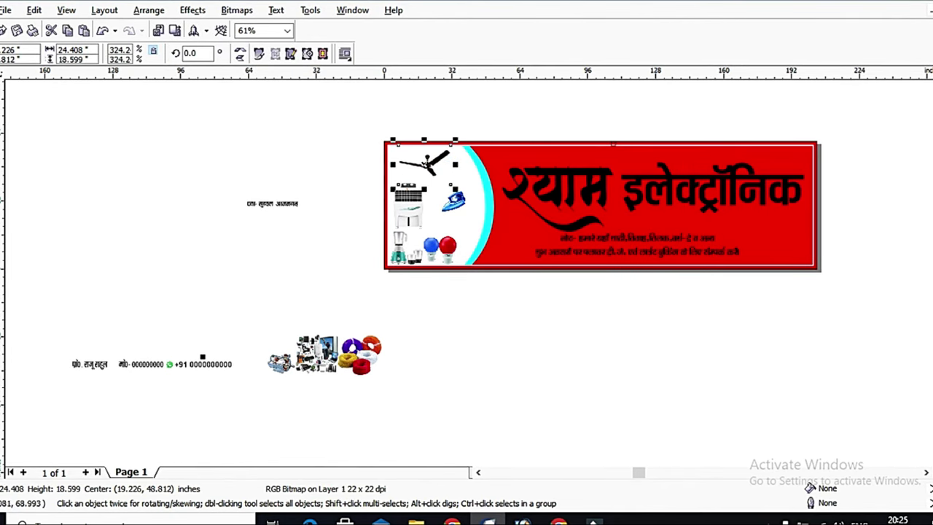
{"action": "key", "text": "z"}
{"action": "left_click_drag", "start_coordinate": [347, 127], "coordinate": [524, 242]}
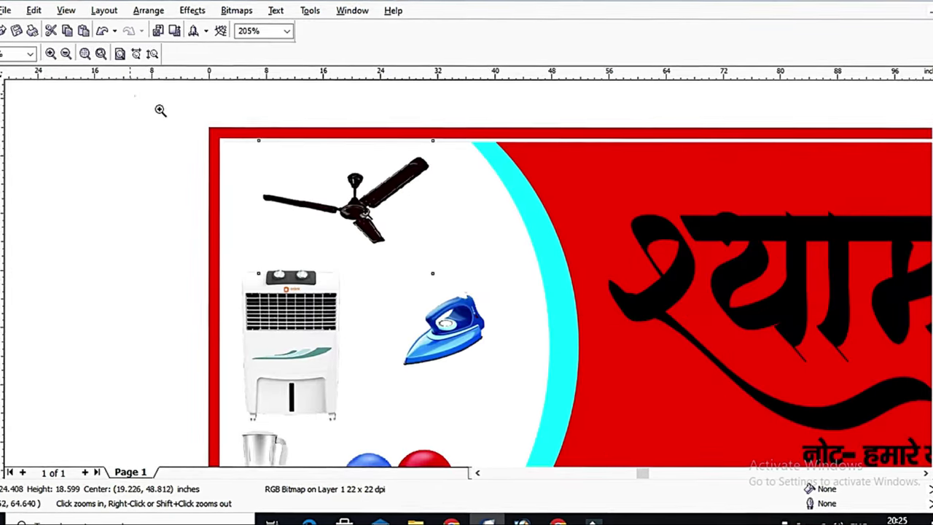
{"action": "left_click_drag", "start_coordinate": [160, 108], "coordinate": [733, 294]}
{"action": "left_click", "coordinate": [2, 82]}
{"action": "left_click_drag", "start_coordinate": [393, 279], "coordinate": [373, 267]}
{"action": "left_click_drag", "start_coordinate": [430, 365], "coordinate": [452, 387]}
{"action": "left_click_drag", "start_coordinate": [385, 320], "coordinate": [386, 321]}
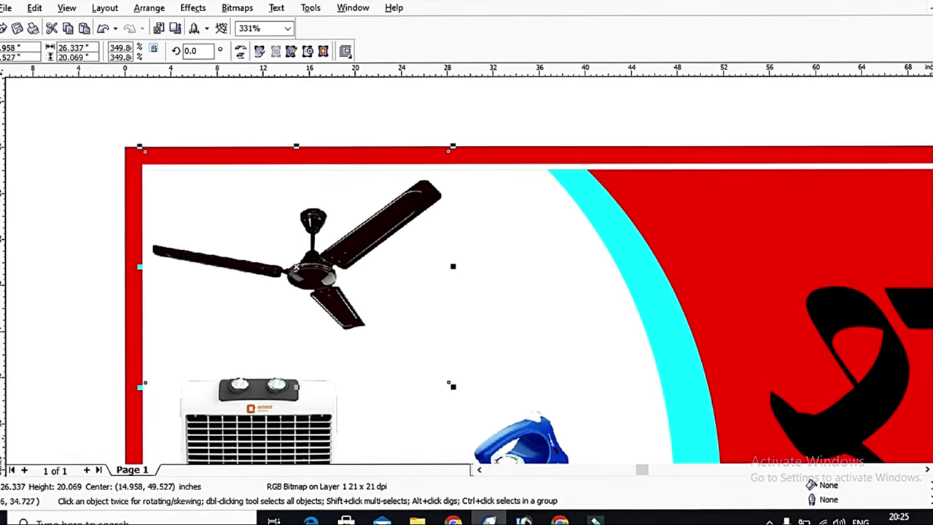
Enlarge the iron to about 18 inches square and position it between the fan and the cyan arc
{"action": "scroll", "coordinate": [386, 320], "scroll_direction": "down", "scroll_amount": 1}
{"action": "left_click", "coordinate": [526, 273]}
{"action": "left_click_drag", "start_coordinate": [526, 273], "coordinate": [515, 255]}
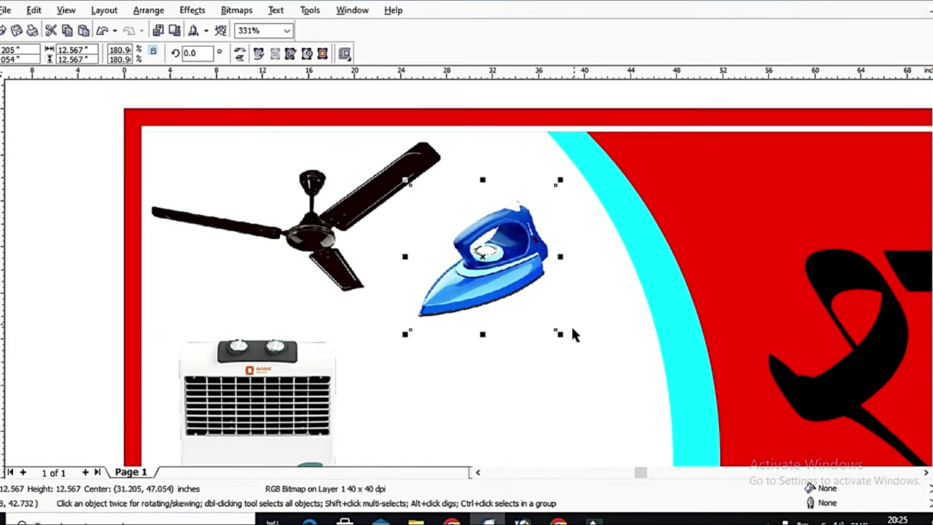
{"action": "left_click_drag", "start_coordinate": [561, 333], "coordinate": [622, 394]}
{"action": "left_click_drag", "start_coordinate": [566, 294], "coordinate": [550, 338]}
{"action": "scroll", "coordinate": [530, 265], "scroll_direction": "down", "scroll_amount": 1}
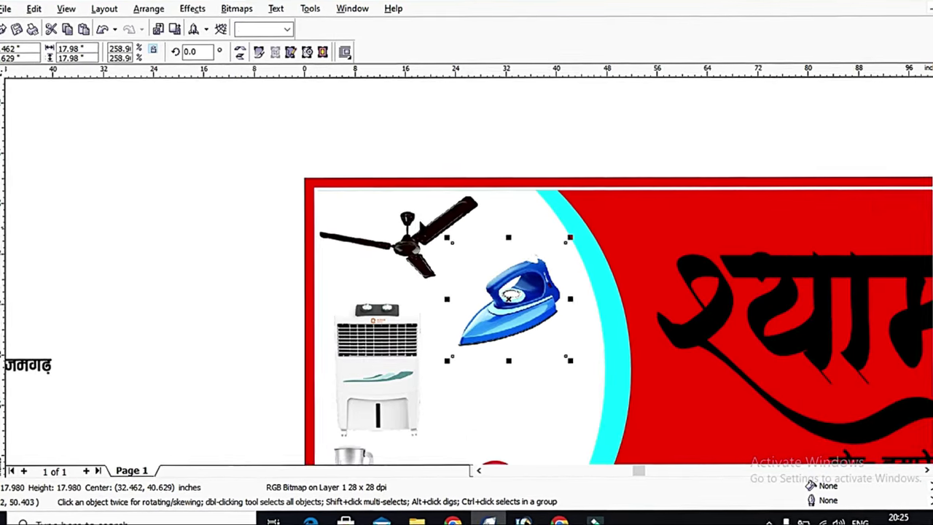
Place the small square bitmap, about 5.6 inches wide, in the white area below the iron
{"action": "left_click", "coordinate": [453, 123]}
{"action": "scroll", "coordinate": [512, 195], "scroll_direction": "down", "scroll_amount": 1}
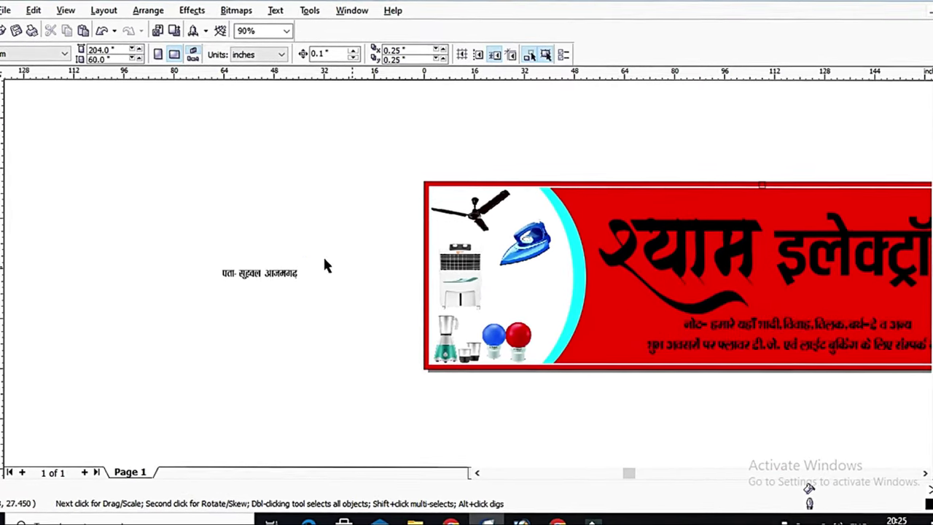
{"action": "left_click", "coordinate": [258, 276]}
{"action": "left_click", "coordinate": [455, 296]}
{"action": "left_click_drag", "start_coordinate": [458, 290], "coordinate": [522, 279]}
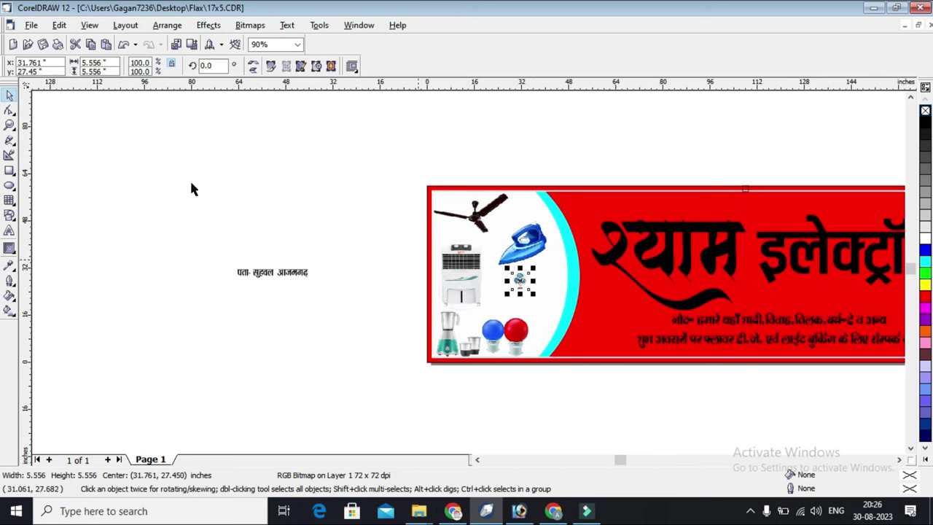
Enlarge the small table fan picture to about 18.5 inches square and position it in the white area below the iron
{"action": "left_click", "coordinate": [15, 126]}
{"action": "left_click_drag", "start_coordinate": [327, 131], "coordinate": [640, 359]}
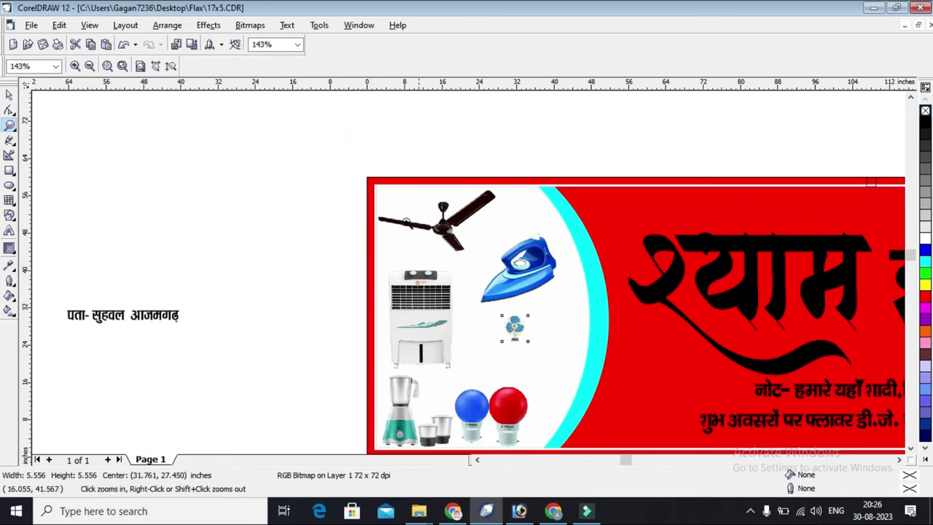
{"action": "left_click_drag", "start_coordinate": [664, 482], "coordinate": [789, 446]}
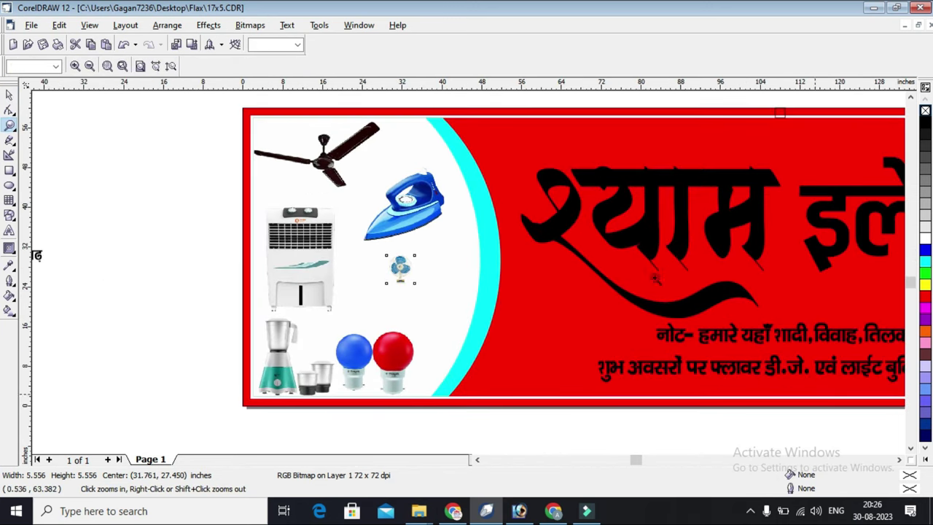
{"action": "left_click", "coordinate": [10, 96]}
{"action": "left_click_drag", "start_coordinate": [415, 283], "coordinate": [478, 347]}
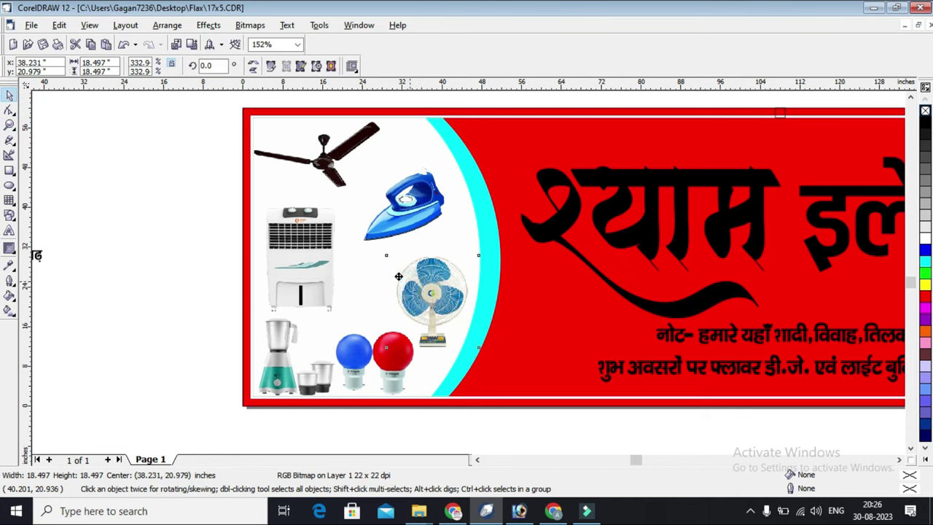
{"action": "left_click_drag", "start_coordinate": [419, 286], "coordinate": [383, 267]}
Move the iron up beside the ceiling fan and fit the table fan, enlarged to about 22.4 inches square, beneath it
{"action": "left_click_drag", "start_coordinate": [421, 199], "coordinate": [420, 152]}
{"action": "left_click_drag", "start_coordinate": [398, 254], "coordinate": [445, 266]}
{"action": "left_click_drag", "start_coordinate": [451, 319], "coordinate": [468, 339]}
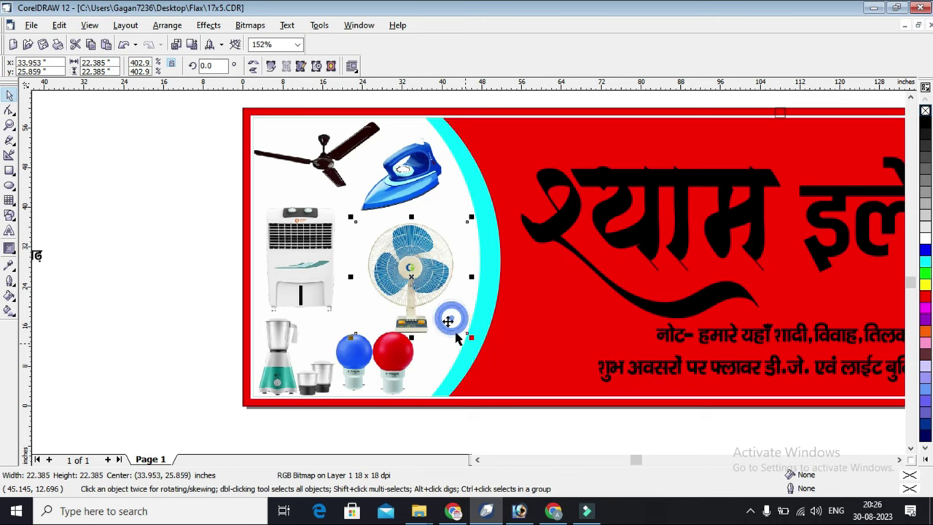
{"action": "left_click_drag", "start_coordinate": [432, 306], "coordinate": [421, 298]}
{"action": "scroll", "coordinate": [424, 274], "scroll_direction": "down", "scroll_amount": 1}
{"action": "scroll", "coordinate": [335, 230], "scroll_direction": "down", "scroll_amount": 1}
{"action": "left_click", "coordinate": [311, 113]}
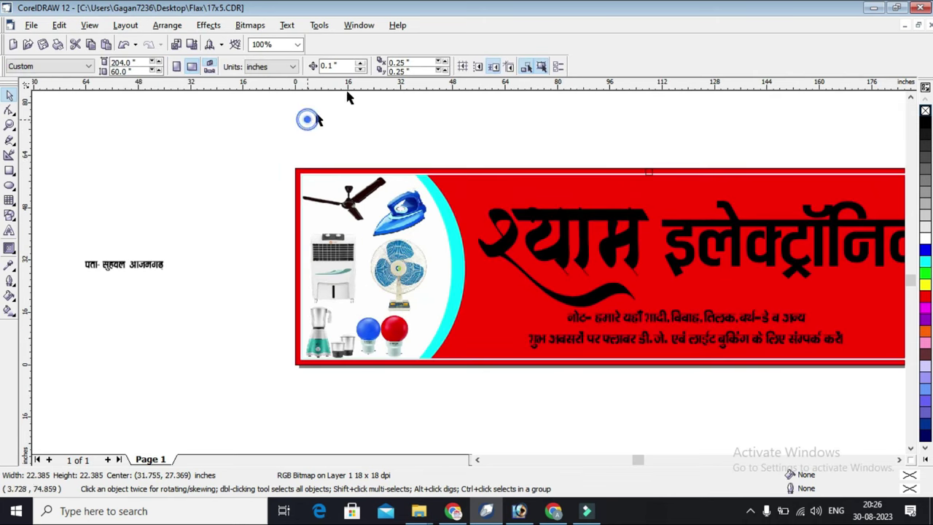
Move the proprietor name, mobile number, WhatsApp icon and WhatsApp number together to the blank space just above the banner
{"action": "scroll", "coordinate": [345, 131], "scroll_direction": "down", "scroll_amount": 1}
{"action": "scroll", "coordinate": [530, 142], "scroll_direction": "down", "scroll_amount": 1}
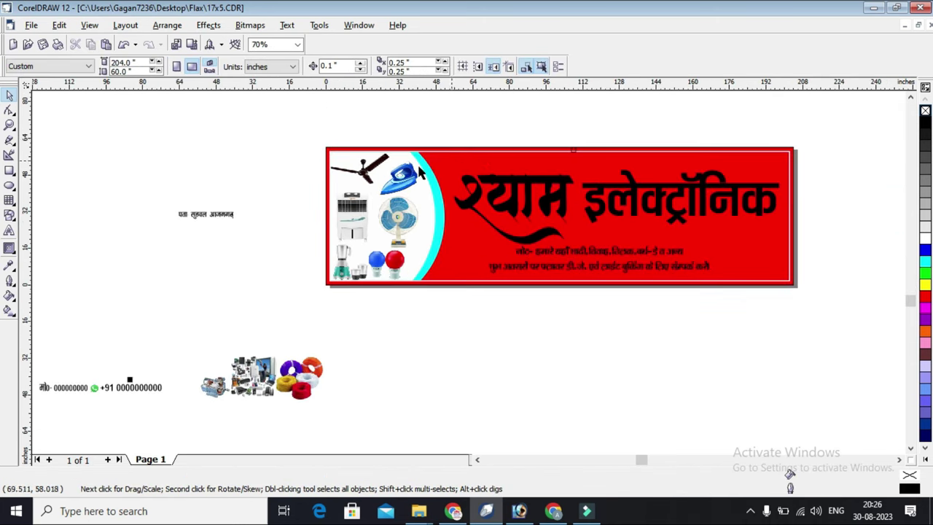
{"action": "left_click", "coordinate": [672, 302]}
{"action": "key", "text": "alt+Left"}
{"action": "left_click_drag", "start_coordinate": [102, 351], "coordinate": [335, 417]}
{"action": "left_click_drag", "start_coordinate": [290, 387], "coordinate": [772, 136]}
{"action": "left_click", "coordinate": [9, 126]}
{"action": "left_click_drag", "start_coordinate": [507, 96], "coordinate": [885, 227]}
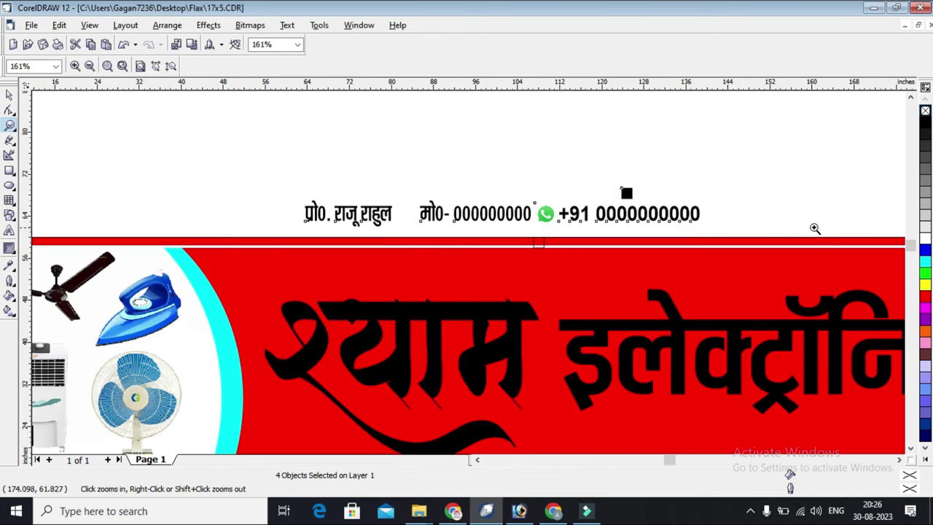
{"action": "left_click", "coordinate": [49, 149]}
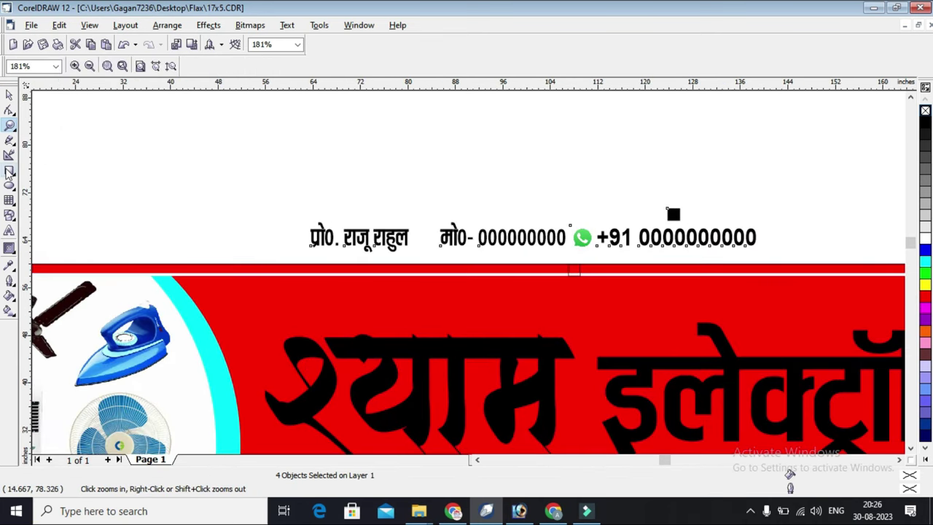
Inside the red panel's PowerClip, draw a rectangle about 122 by 11.3 inches across the upper edge, filled blue with no outline
{"action": "left_click", "coordinate": [8, 172]}
{"action": "right_click", "coordinate": [246, 313]}
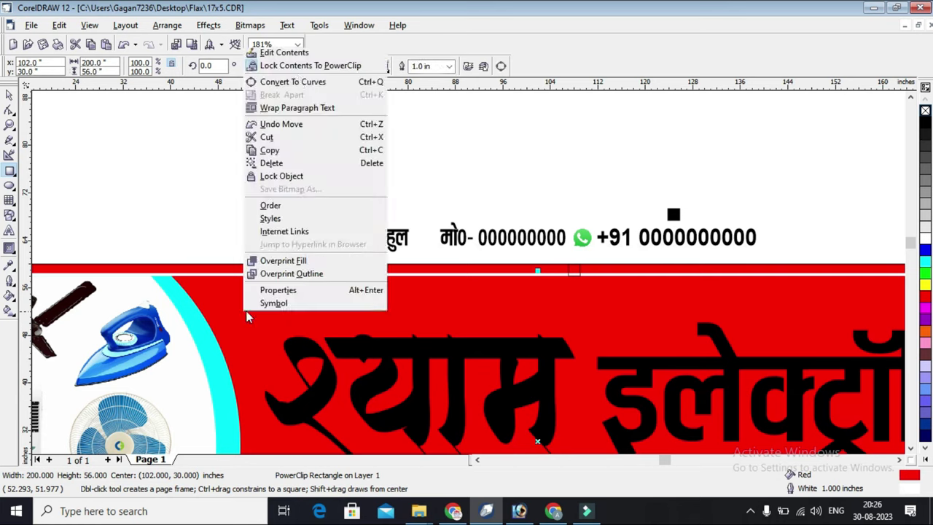
{"action": "left_click", "coordinate": [304, 52]}
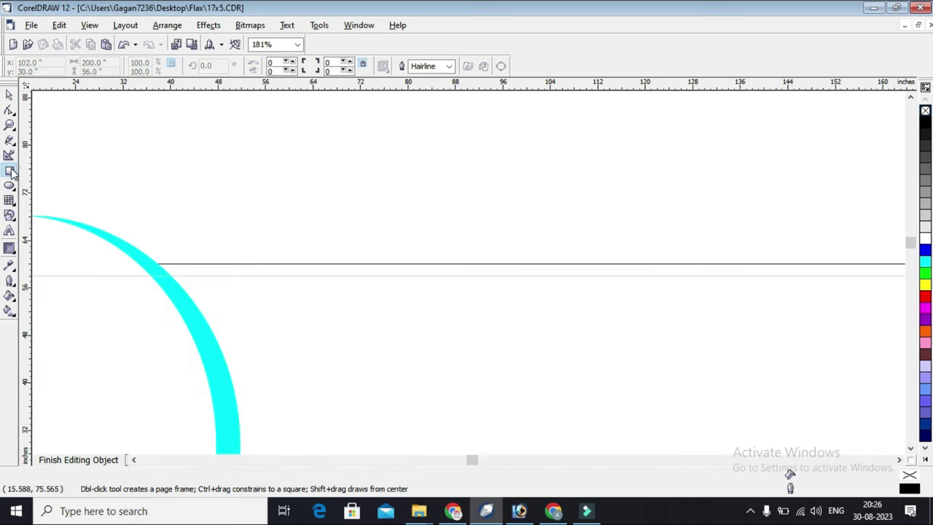
{"action": "mouse_move", "coordinate": [88, 252]}
{"action": "left_mouse_down"}
{"action": "mouse_move", "coordinate": [762, 329]}
{"action": "mouse_move", "coordinate": [849, 327]}
{"action": "mouse_move", "coordinate": [815, 319]}
{"action": "left_mouse_up"}
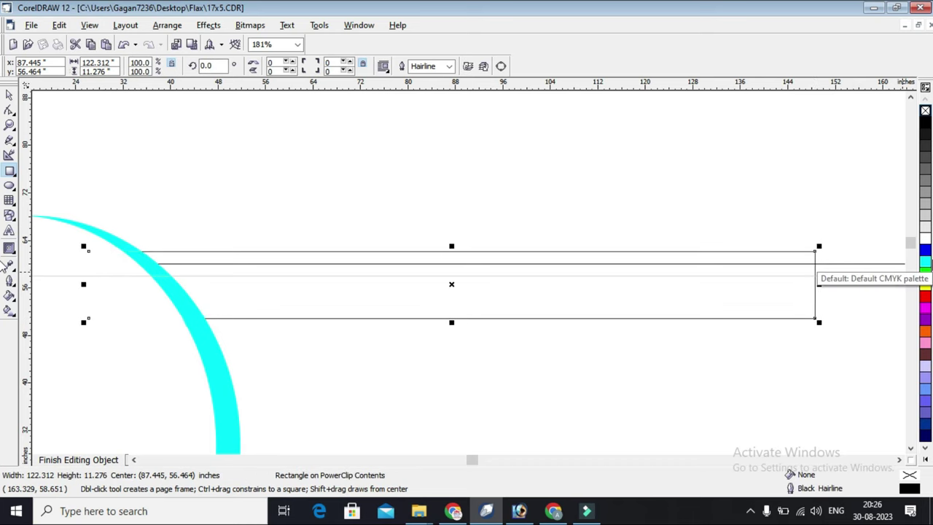
{"action": "key", "text": "space"}
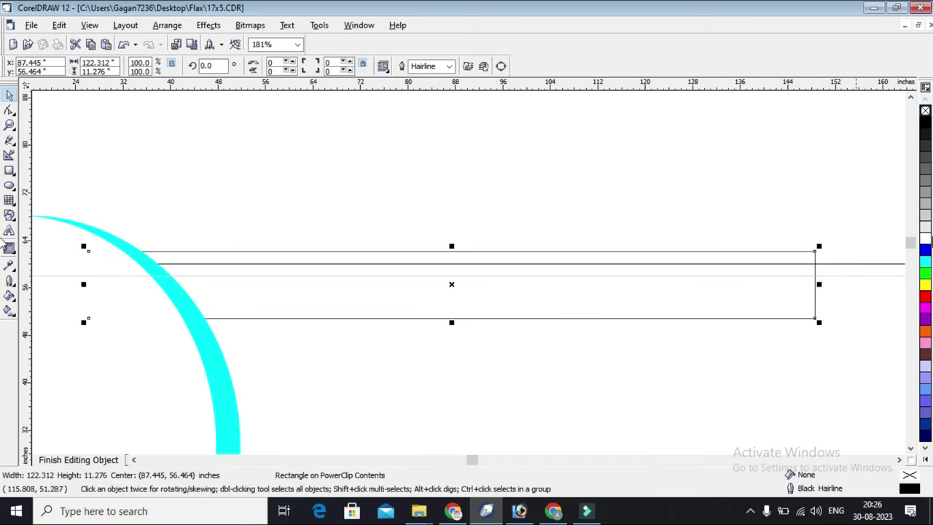
{"action": "left_click", "coordinate": [923, 250]}
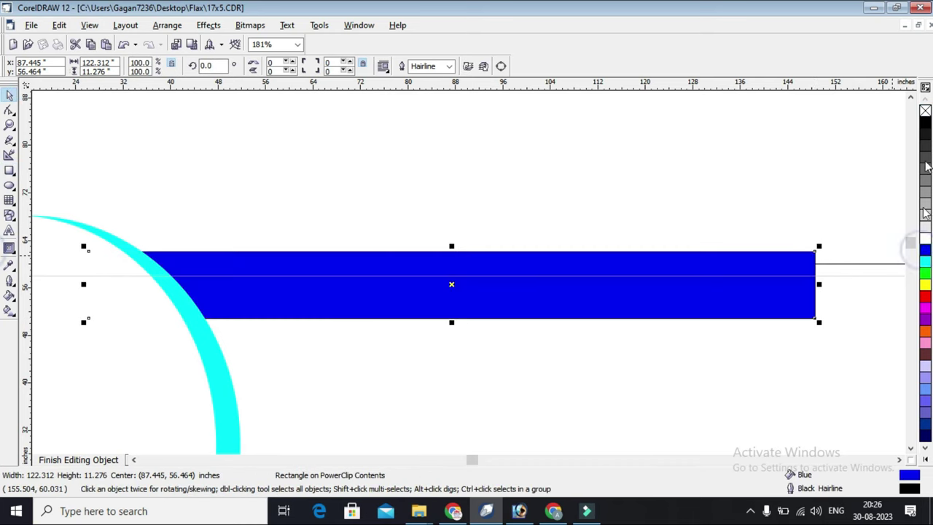
{"action": "right_click", "coordinate": [924, 114]}
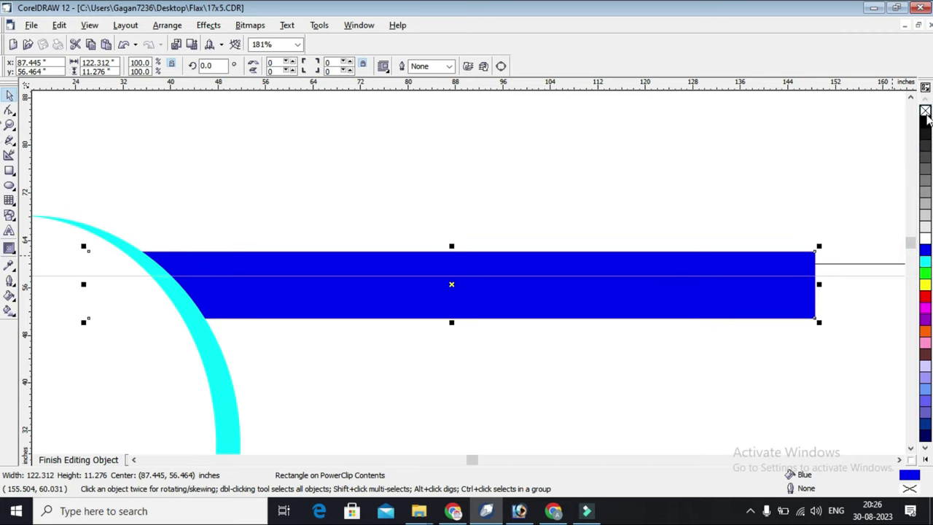
Skew the blue rectangle horizontally into a slanted-end strip, shift it slightly left and finish editing the PowerClip contents
{"action": "left_click", "coordinate": [451, 285]}
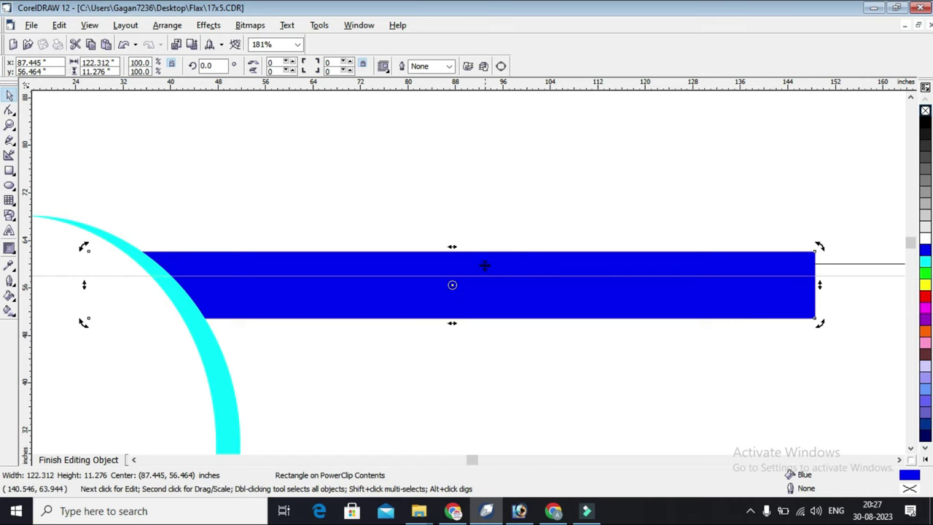
{"action": "left_click_drag", "start_coordinate": [451, 244], "coordinate": [373, 258]}
{"action": "left_click_drag", "start_coordinate": [601, 297], "coordinate": [571, 297]}
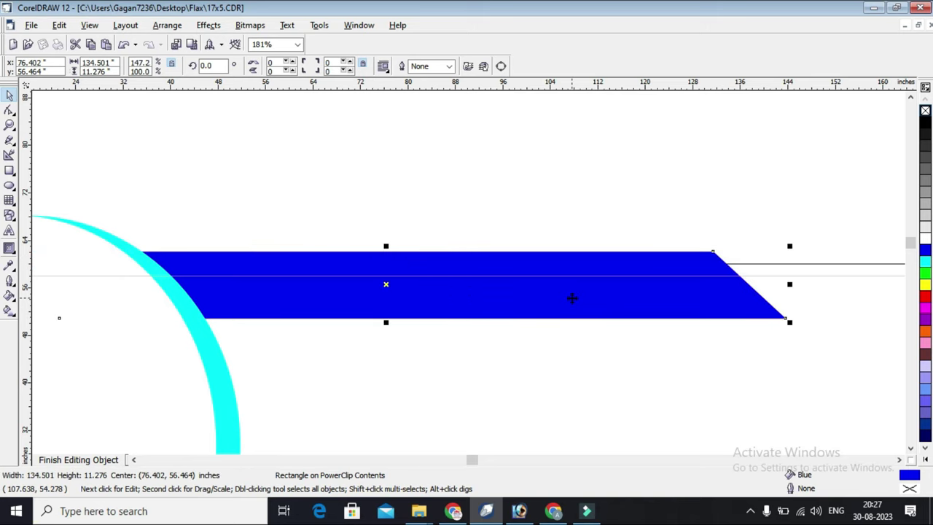
{"action": "key", "text": "Escape"}
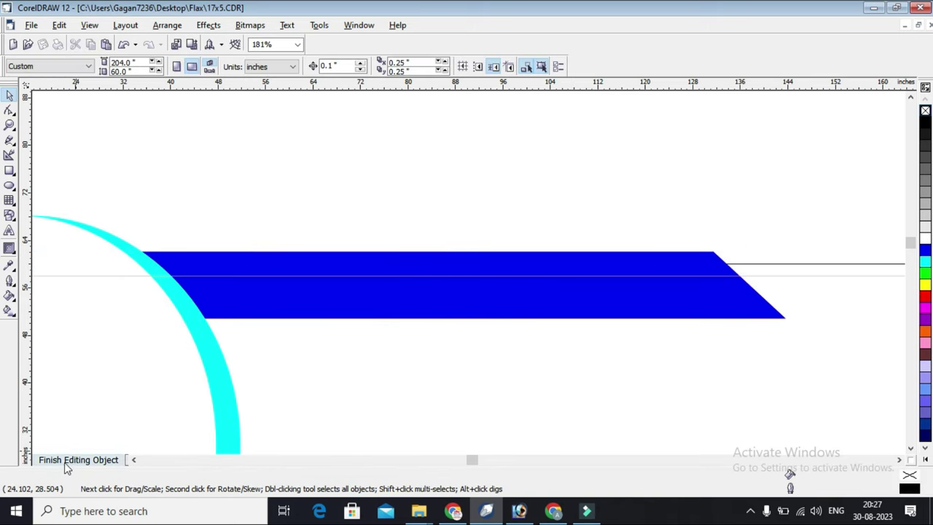
{"action": "left_click", "coordinate": [68, 462]}
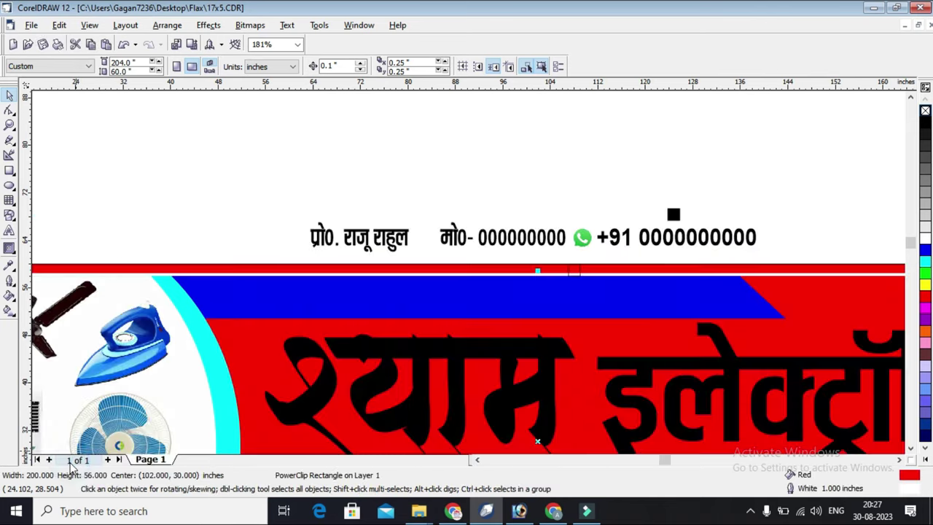
Delete the stray black square above the WhatsApp number
{"action": "left_click", "coordinate": [318, 159]}
{"action": "left_click", "coordinate": [671, 217]}
{"action": "key", "text": "Delete"}
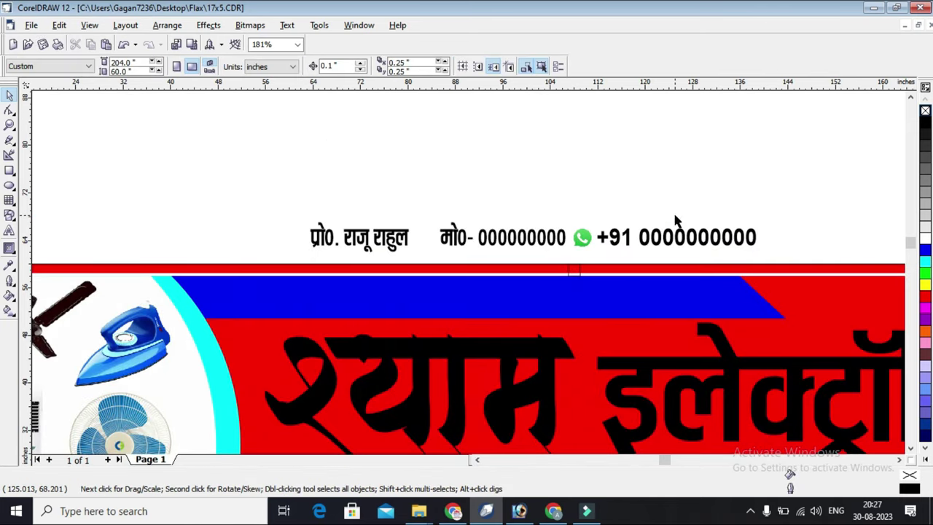
Move the proprietor name and mobile number text onto the start of the blue strip and colour it white
{"action": "left_click_drag", "start_coordinate": [395, 237], "coordinate": [272, 312]}
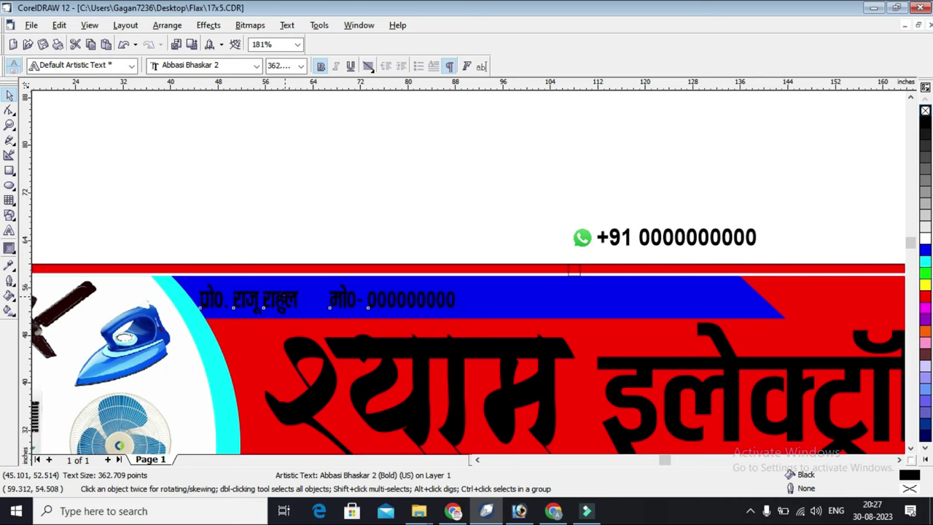
{"action": "left_click", "coordinate": [924, 242]}
{"action": "left_click", "coordinate": [665, 240]}
{"action": "left_click", "coordinate": [518, 206]}
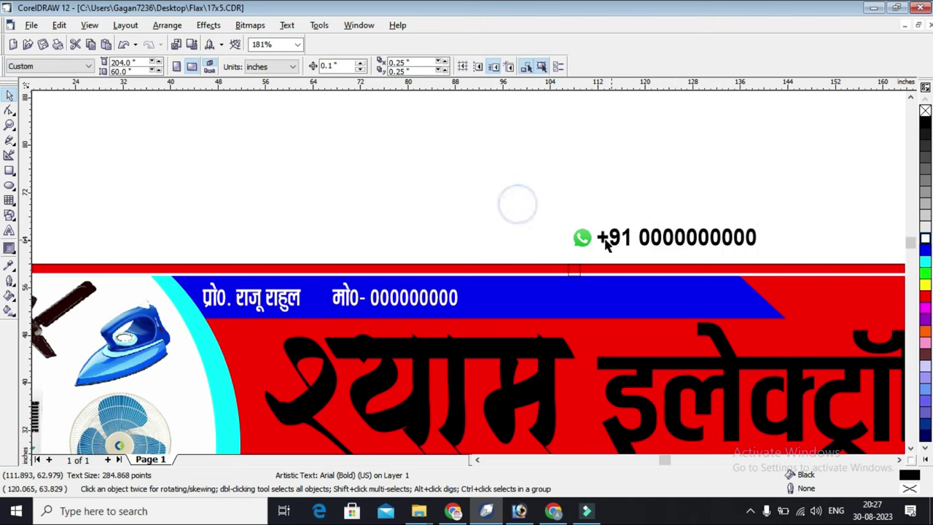
Place the WhatsApp icon and its number on the blue strip after the mobile number, and colour the number yellow
{"action": "left_click_drag", "start_coordinate": [583, 239], "coordinate": [481, 298]}
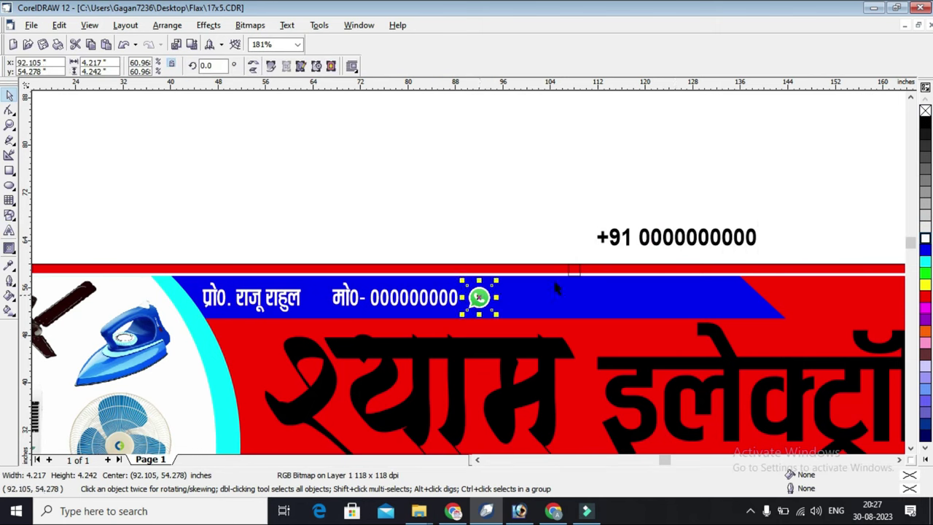
{"action": "left_click_drag", "start_coordinate": [672, 235], "coordinate": [601, 299]}
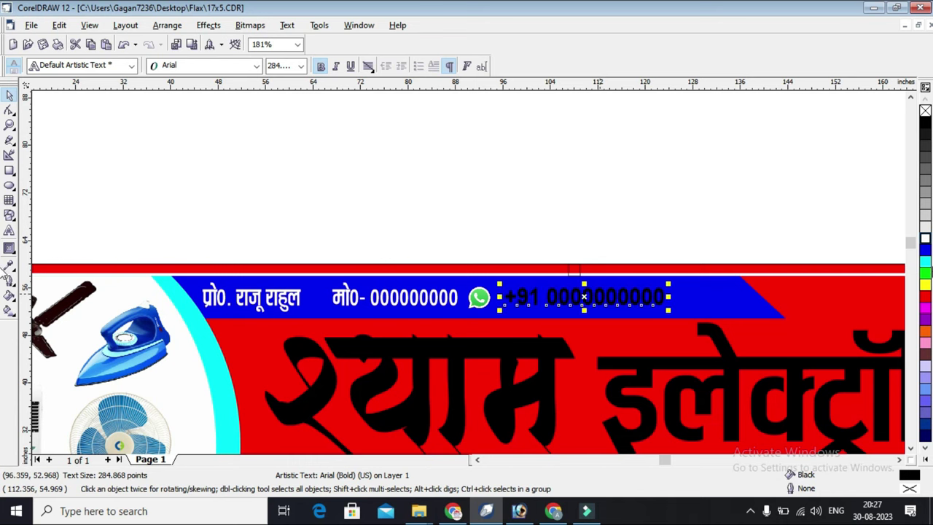
{"action": "left_click", "coordinate": [925, 285]}
{"action": "left_click", "coordinate": [736, 191]}
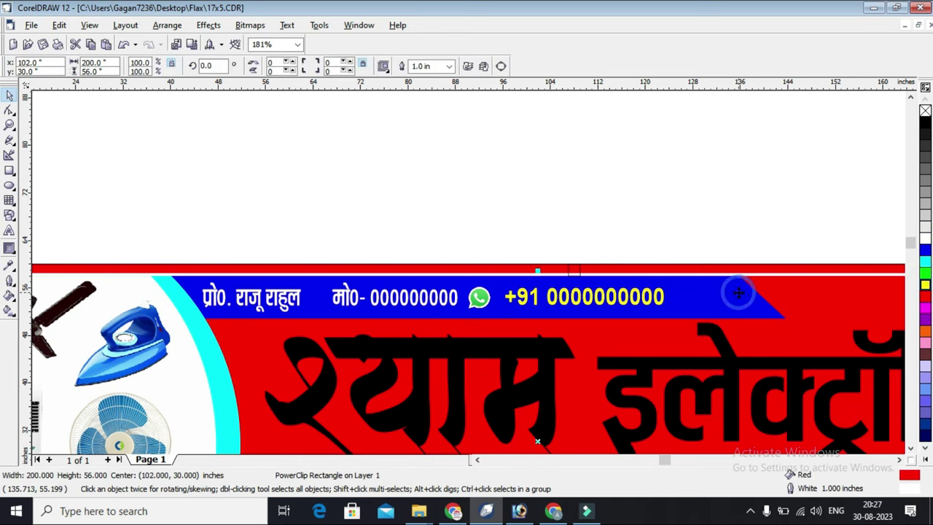
Reopen the PowerClip contents, shorten the blue strip to about 124.5 inches wide and move it up slightly
{"action": "right_click", "coordinate": [738, 292]}
{"action": "left_click", "coordinate": [798, 34]}
{"action": "left_click", "coordinate": [732, 297]}
{"action": "left_click_drag", "start_coordinate": [793, 286], "coordinate": [732, 286]}
{"action": "left_click_drag", "start_coordinate": [650, 302], "coordinate": [651, 296]}
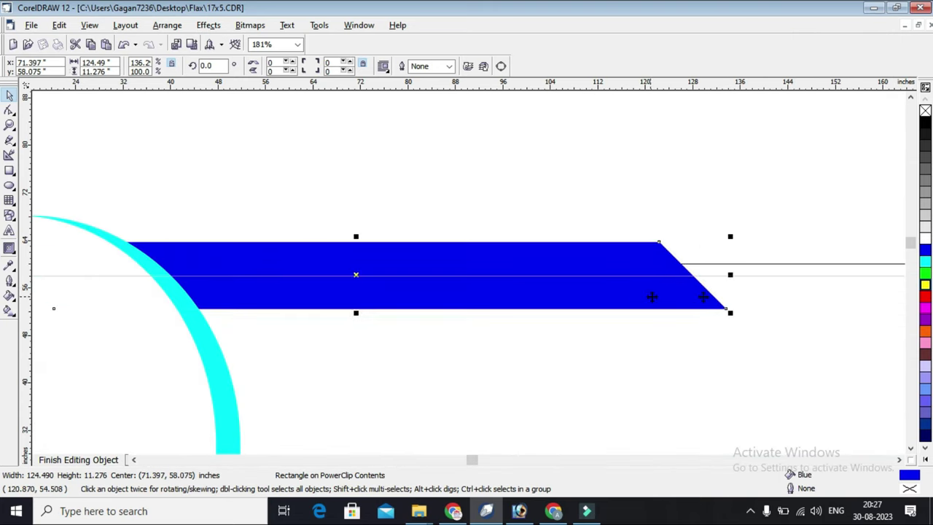
Recolour the strip dark green (C60 M0 Y53 K40) and finish editing the PowerClip contents
{"action": "left_click", "coordinate": [922, 276]}
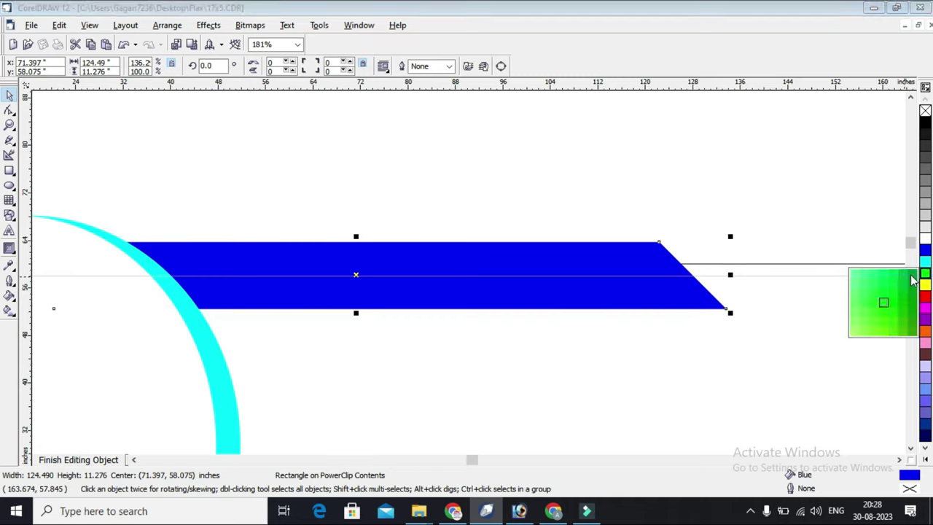
{"action": "left_click", "coordinate": [912, 280]}
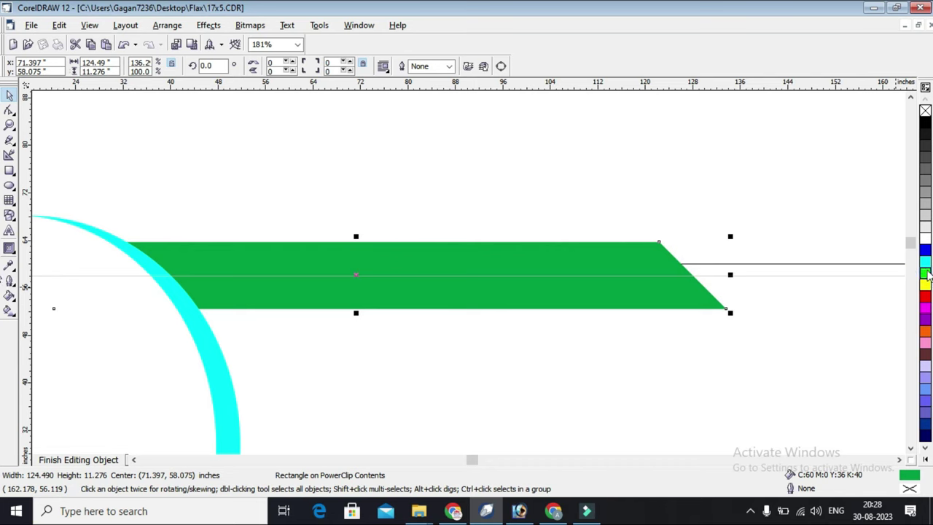
{"action": "left_click", "coordinate": [927, 275]}
{"action": "left_click", "coordinate": [912, 297]}
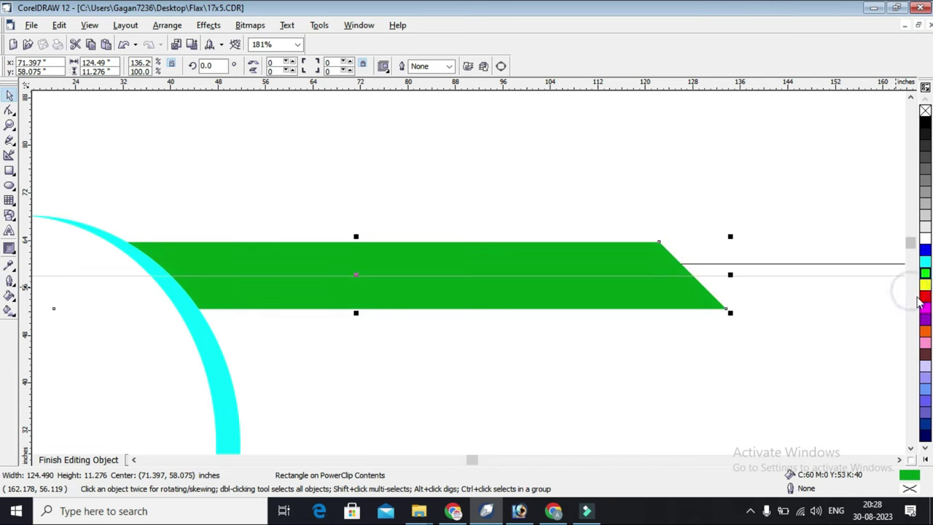
{"action": "left_click", "coordinate": [73, 459]}
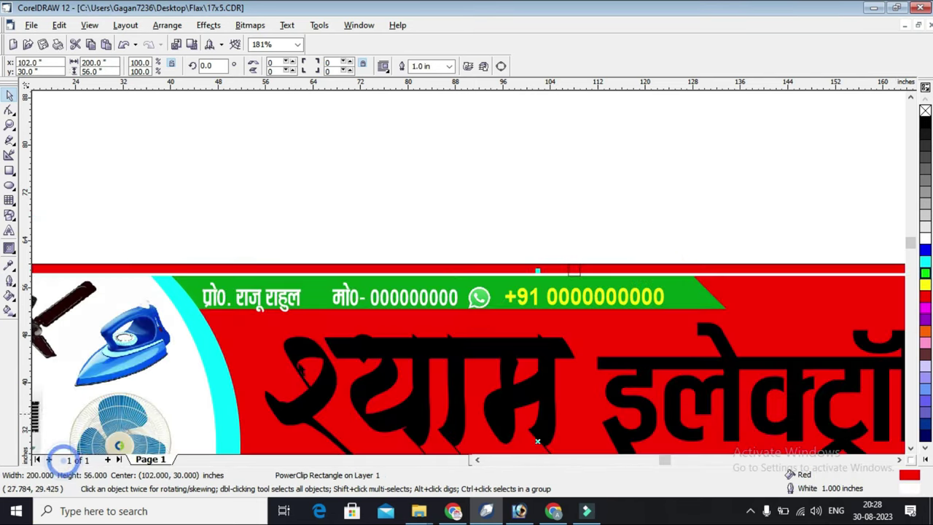
{"action": "left_click", "coordinate": [514, 201]}
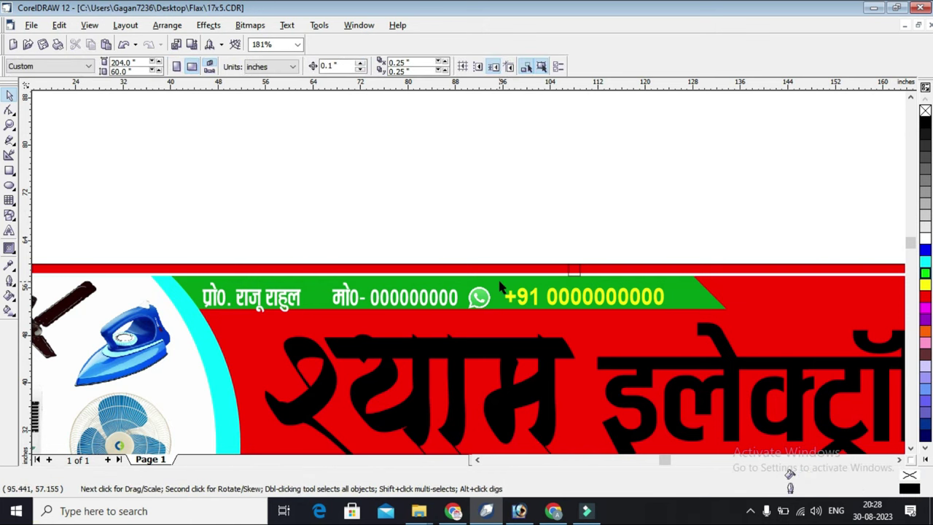
Nudge the green strip slightly down and left inside the PowerClip, and finish editing the contents
{"action": "right_click", "coordinate": [680, 287]}
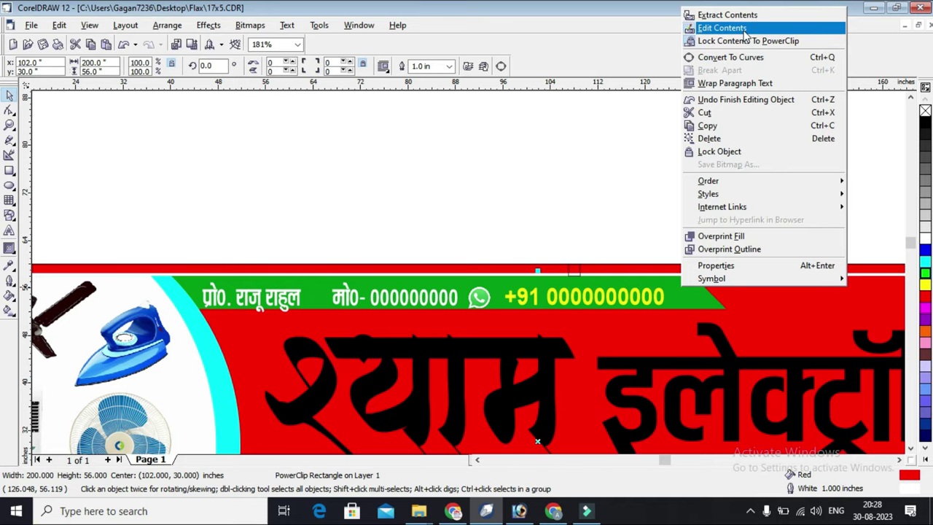
{"action": "left_click", "coordinate": [745, 33]}
{"action": "left_click", "coordinate": [677, 302]}
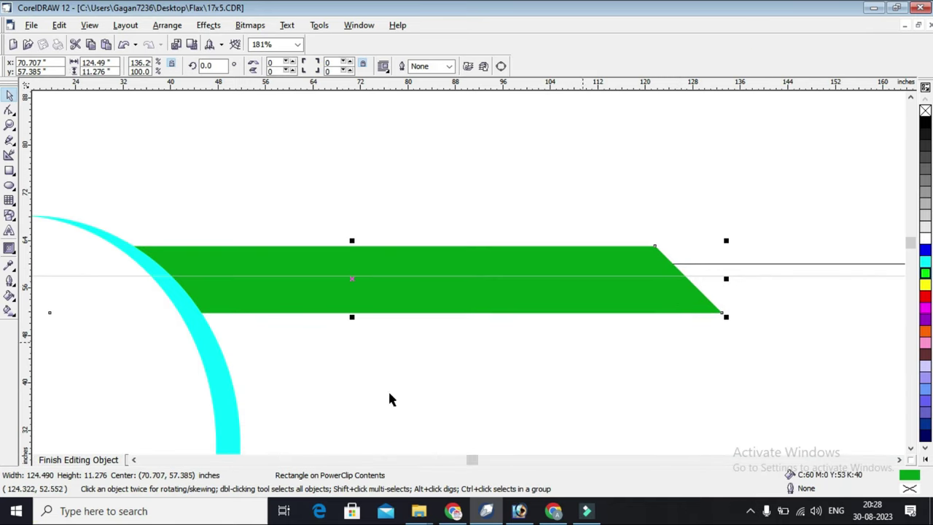
{"action": "left_click", "coordinate": [78, 459]}
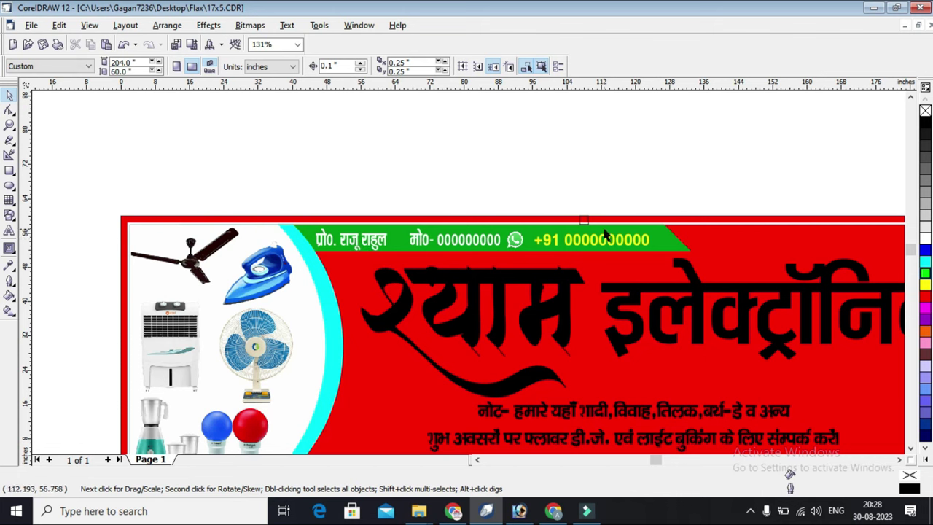
Change the WhatsApp number's text colour to white
{"action": "left_click", "coordinate": [516, 244]}
{"action": "left_click", "coordinate": [556, 241]}
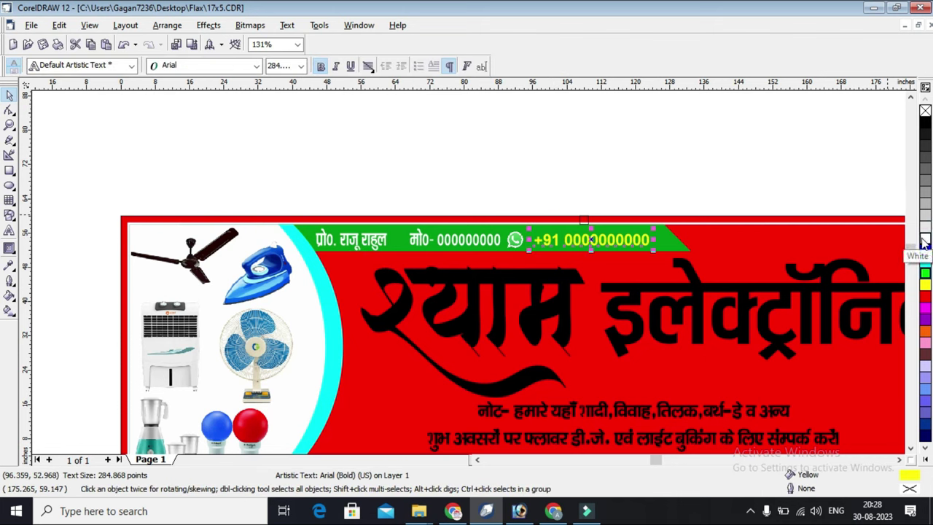
{"action": "left_click", "coordinate": [924, 244]}
{"action": "left_click", "coordinate": [729, 182]}
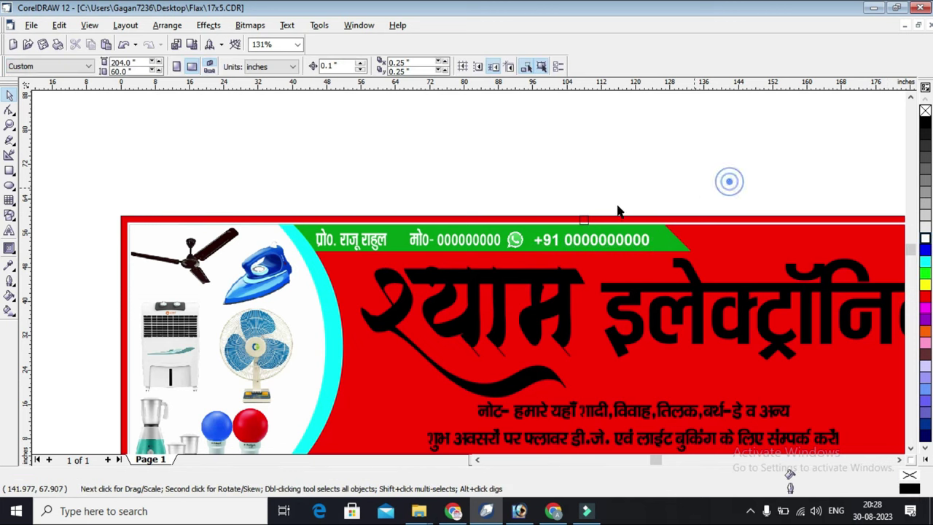
Move the two-line note beneath the title about 19 inches left
{"action": "scroll", "coordinate": [369, 188], "scroll_direction": "down", "scroll_amount": 1}
{"action": "scroll", "coordinate": [302, 176], "scroll_direction": "down", "scroll_amount": 1}
{"action": "left_click", "coordinate": [391, 174]}
{"action": "scroll", "coordinate": [567, 280], "scroll_direction": "up", "scroll_amount": 1}
{"action": "left_click", "coordinate": [508, 341]}
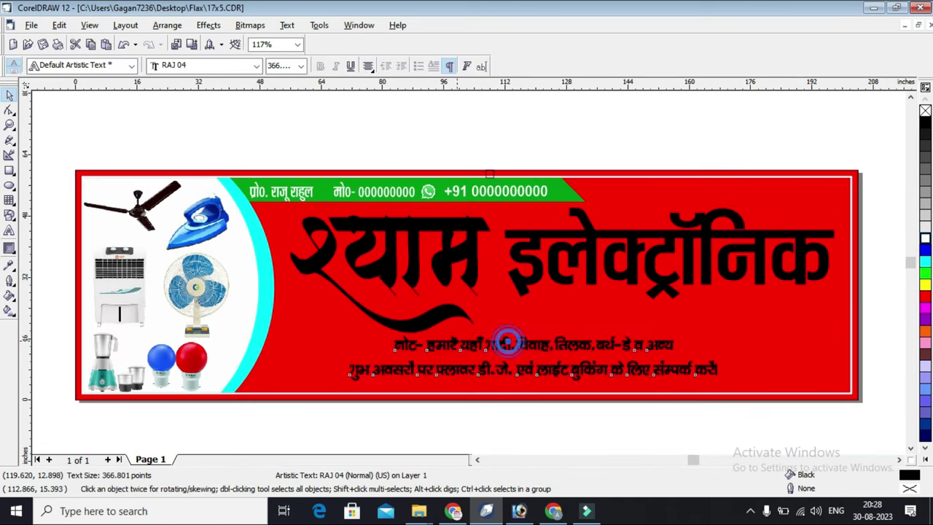
{"action": "left_click_drag", "start_coordinate": [508, 341], "coordinate": [434, 343]}
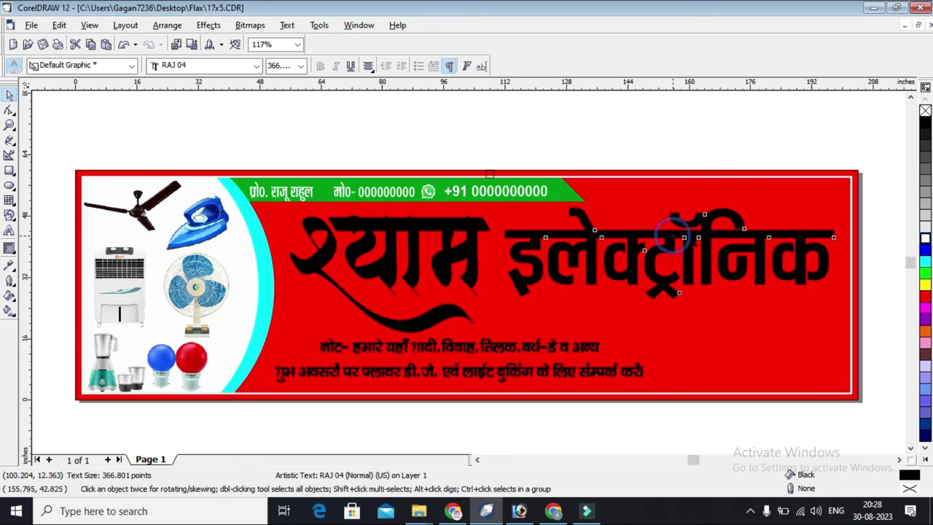
Colour the title word इलेक्ट्रॉनिक white and the word श्याम yellow
{"action": "left_click", "coordinate": [695, 240]}
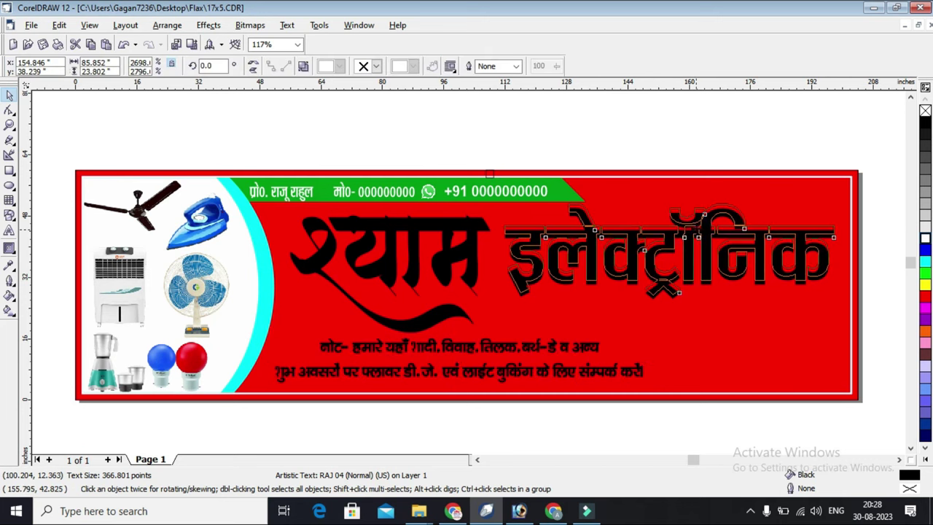
{"action": "left_click", "coordinate": [925, 239]}
{"action": "left_click", "coordinate": [868, 171]}
{"action": "left_click", "coordinate": [466, 250]}
{"action": "left_click", "coordinate": [925, 284]}
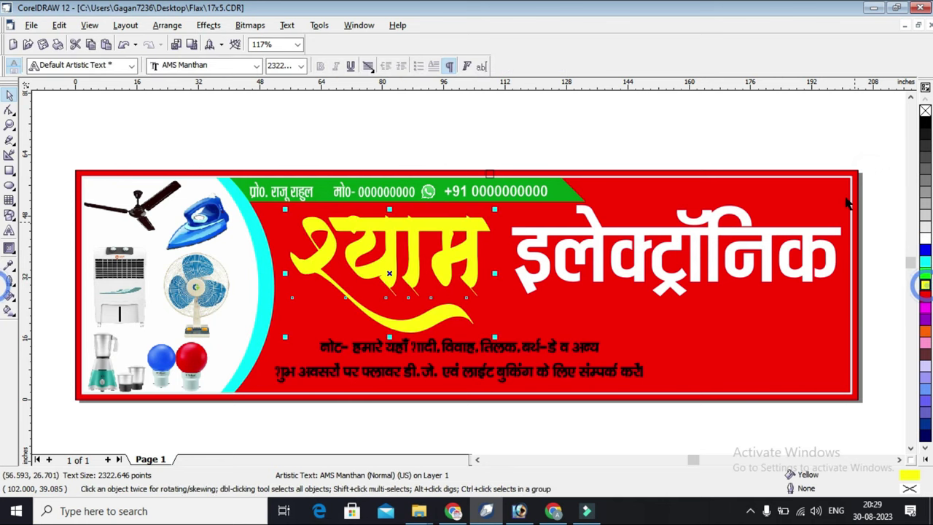
{"action": "left_click", "coordinate": [827, 137]}
Change the two-line note's text colour to white
{"action": "left_click", "coordinate": [477, 351]}
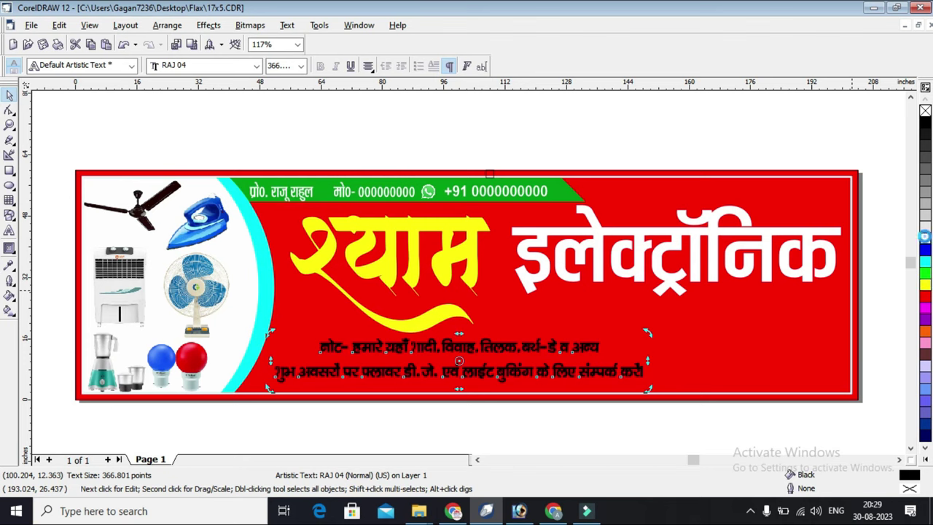
{"action": "left_click", "coordinate": [925, 238]}
{"action": "left_click", "coordinate": [884, 186]}
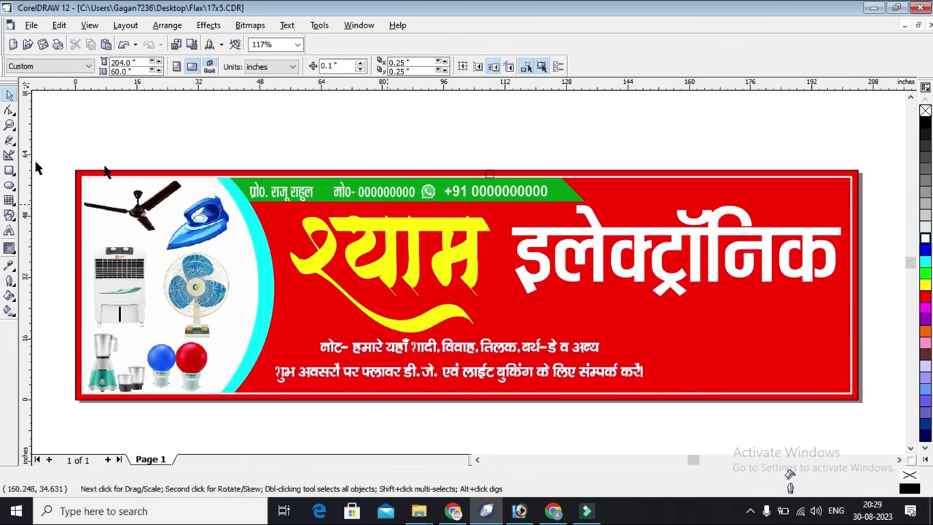
Place the electronics collage picture just below the banner, beside the coloured wire coils
{"action": "left_click_drag", "start_coordinate": [167, 367], "coordinate": [589, 292]}
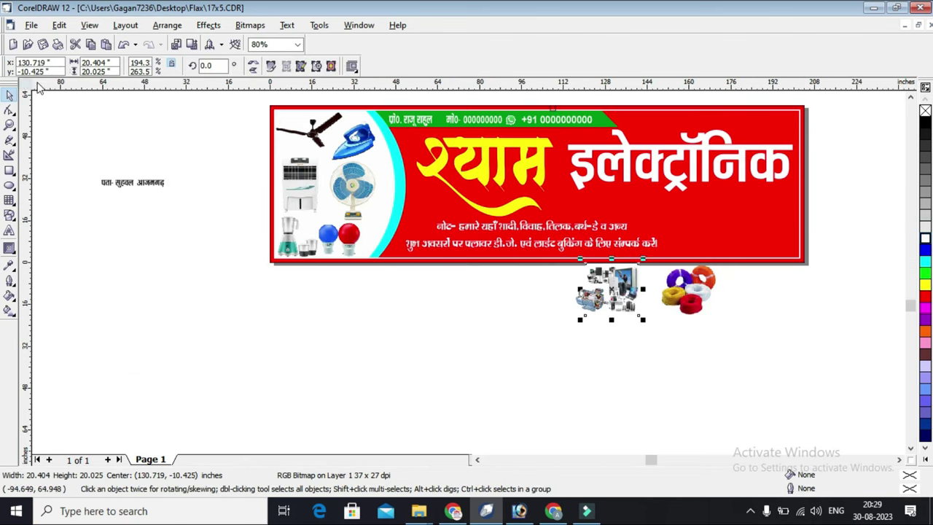
{"action": "scroll", "coordinate": [488, 184], "scroll_direction": "up", "scroll_amount": 1}
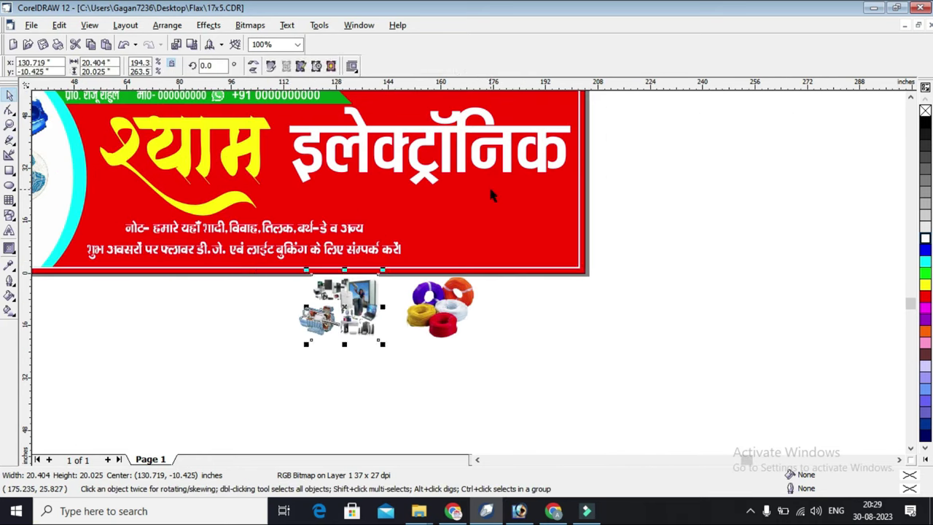
Open the red rectangle's PowerClip contents and draw an ellipse about 96 by 53 inches over the banner's lower-right corner
{"action": "right_click", "coordinate": [490, 188]}
{"action": "left_click", "coordinate": [503, 210]}
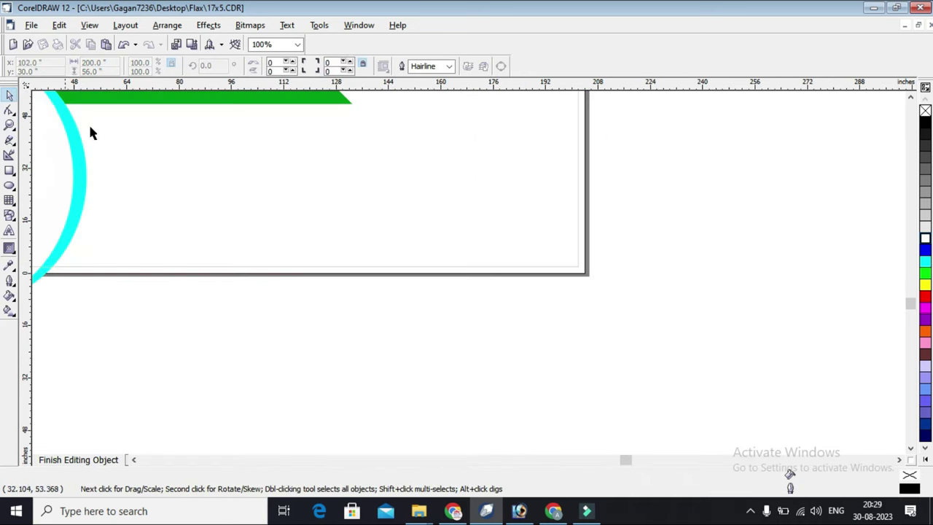
{"action": "left_click", "coordinate": [9, 187]}
{"action": "left_click_drag", "start_coordinate": [380, 175], "coordinate": [704, 357]}
{"action": "left_click", "coordinate": [8, 94]}
Duplicate the ellipse slightly lower and fill the rear ellipse dark red
{"action": "left_click_drag", "start_coordinate": [571, 208], "coordinate": [560, 213]}
{"action": "left_click", "coordinate": [561, 207]}
{"action": "left_click", "coordinate": [671, 160]}
{"action": "left_click", "coordinate": [618, 198]}
{"action": "left_click_drag", "start_coordinate": [924, 305], "coordinate": [916, 336]}
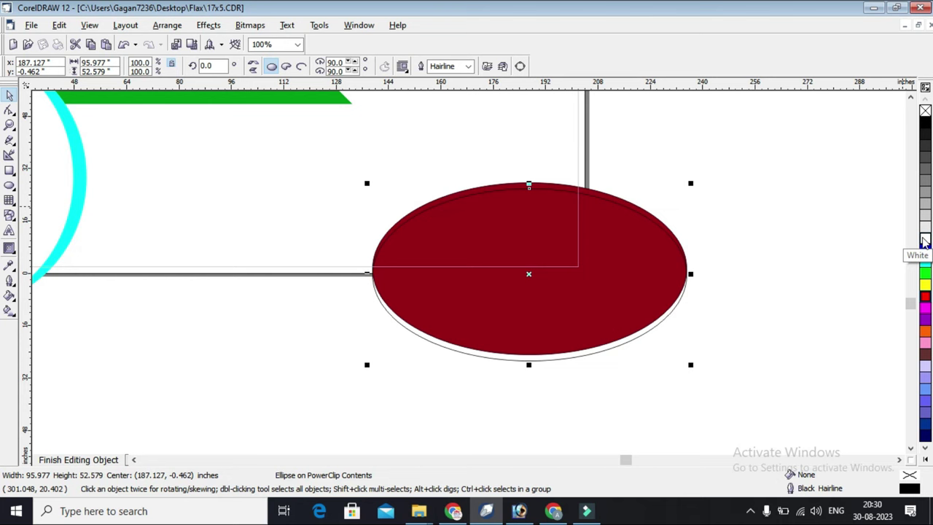
Fill the front ellipse white, remove its outline and finish editing the PowerClip contents
{"action": "left_click", "coordinate": [924, 241]}
{"action": "right_click", "coordinate": [925, 111]}
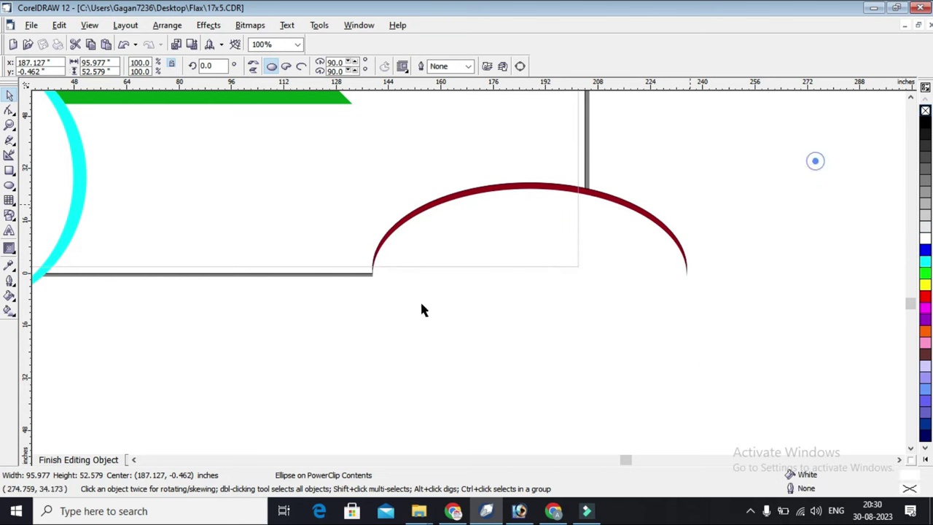
{"action": "left_click", "coordinate": [815, 161]}
{"action": "left_click", "coordinate": [60, 461]}
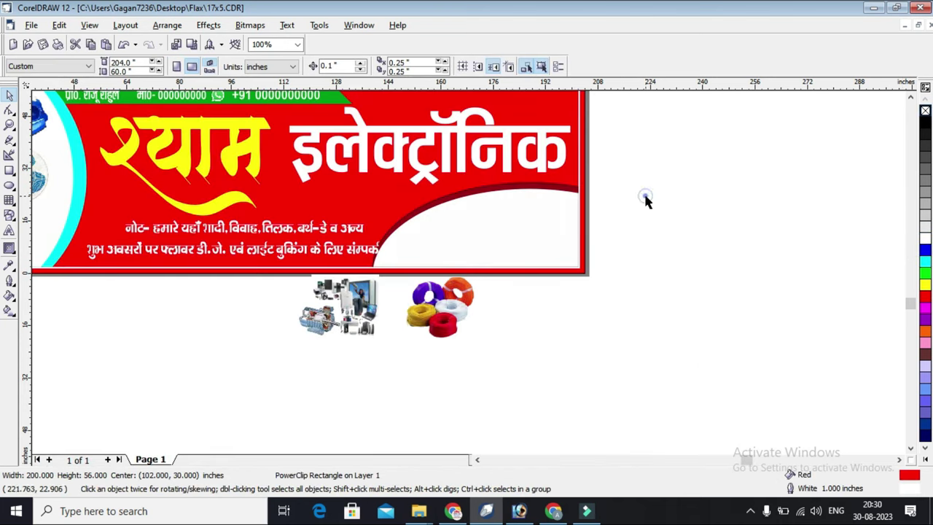
Move the wire coils, motor and electronics collage pictures into the white ellipse area at the banner's lower right
{"action": "left_click_drag", "start_coordinate": [453, 321], "coordinate": [551, 248]}
{"action": "left_click_drag", "start_coordinate": [357, 313], "coordinate": [503, 208]}
{"action": "left_click", "coordinate": [381, 291]}
{"action": "left_click_drag", "start_coordinate": [381, 292], "coordinate": [486, 228]}
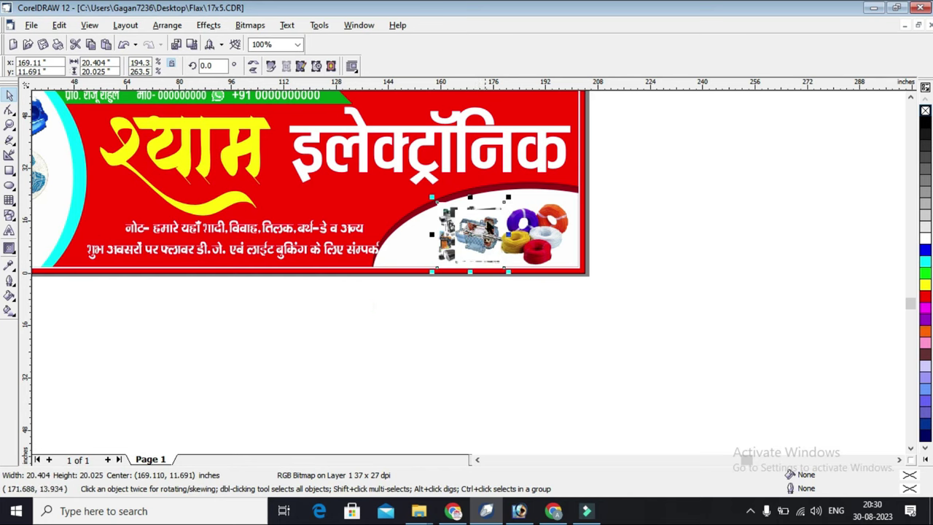
Shrink the electronics collage to fit beside the motor, and narrow the note text so it clears the ellipse
{"action": "left_click_drag", "start_coordinate": [508, 197], "coordinate": [353, 252]}
{"action": "left_click", "coordinate": [400, 240]}
{"action": "left_click", "coordinate": [416, 298]}
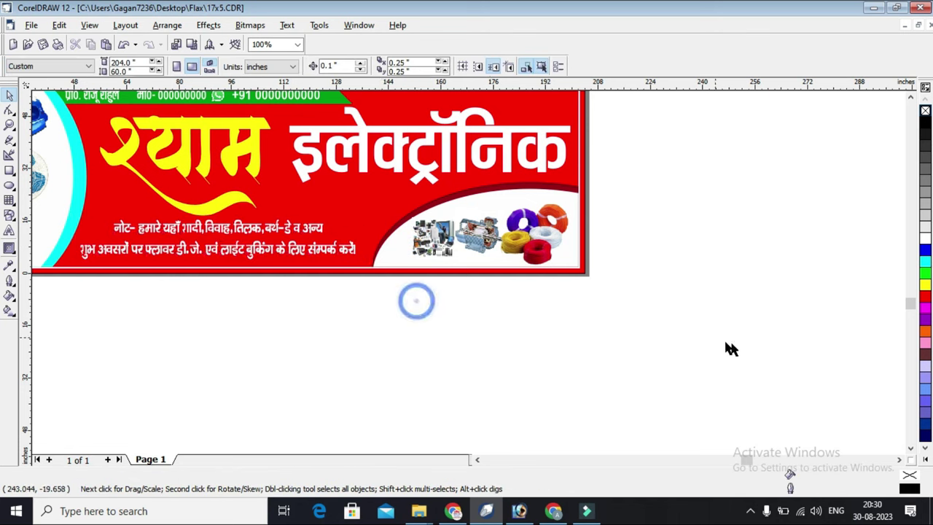
Move the address line onto the banner, below the gap between the two title words
{"action": "scroll", "coordinate": [734, 305], "scroll_direction": "down", "scroll_amount": 1}
{"action": "scroll", "coordinate": [772, 299], "scroll_direction": "down", "scroll_amount": 2}
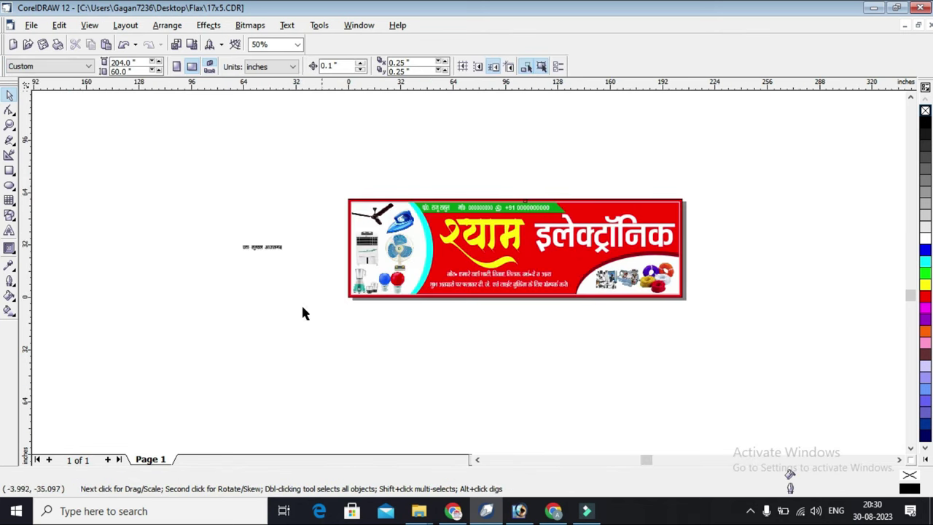
{"action": "left_click", "coordinate": [271, 255]}
{"action": "left_click_drag", "start_coordinate": [560, 261], "coordinate": [560, 260]}
Enlarge the address line to about 338 points and position it below the second title word
{"action": "left_click", "coordinate": [13, 114]}
{"action": "left_click", "coordinate": [13, 129]}
{"action": "left_click", "coordinate": [13, 114]}
{"action": "left_click", "coordinate": [19, 117]}
{"action": "left_click_drag", "start_coordinate": [431, 210], "coordinate": [696, 283]}
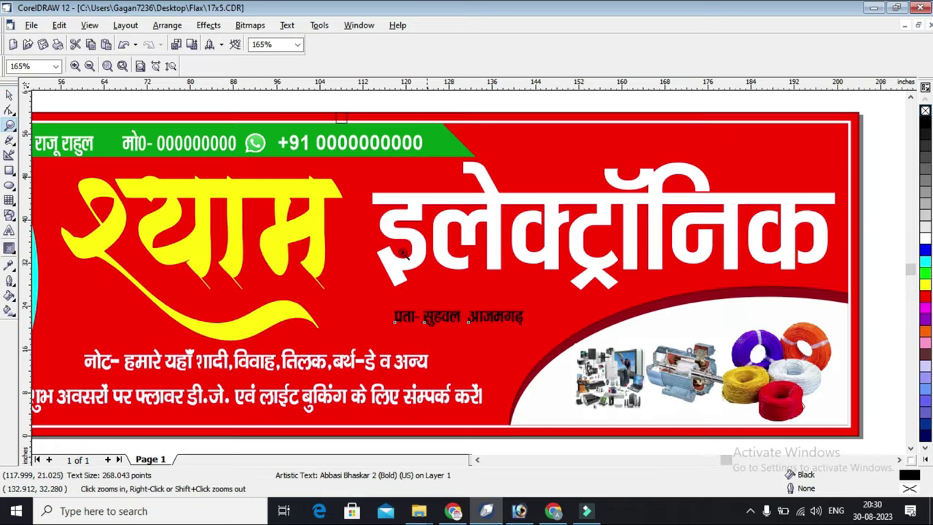
{"action": "left_click_drag", "start_coordinate": [205, 252], "coordinate": [752, 371]}
{"action": "left_click_drag", "start_coordinate": [110, 183], "coordinate": [633, 336]}
{"action": "key", "text": "space"}
{"action": "left_click_drag", "start_coordinate": [398, 290], "coordinate": [309, 289]}
{"action": "left_click_drag", "start_coordinate": [630, 302], "coordinate": [714, 315]}
{"action": "left_click_drag", "start_coordinate": [714, 315], "coordinate": [691, 309]}
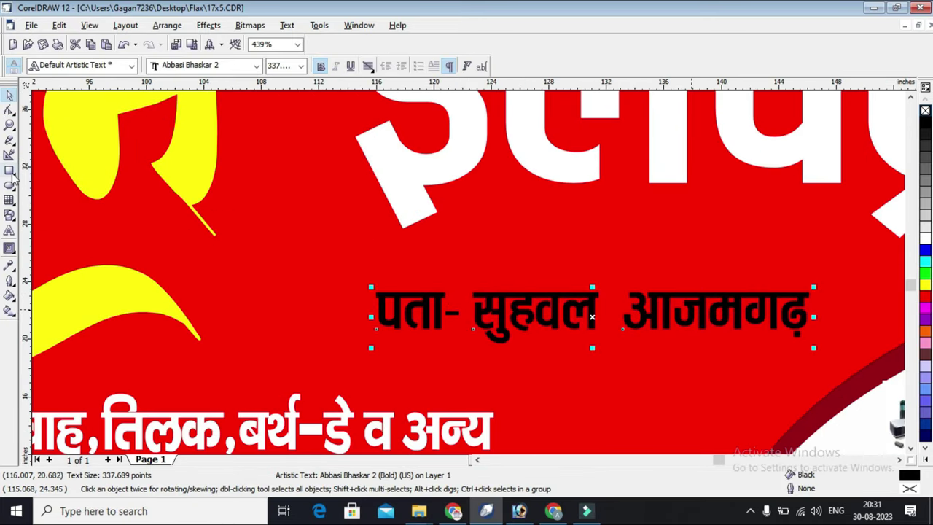
Draw a blue rectangle without outline, about 34 by 3.6 inches, over the address line
{"action": "left_click", "coordinate": [9, 169]}
{"action": "left_click_drag", "start_coordinate": [357, 271], "coordinate": [847, 314]}
{"action": "left_click", "coordinate": [925, 251]}
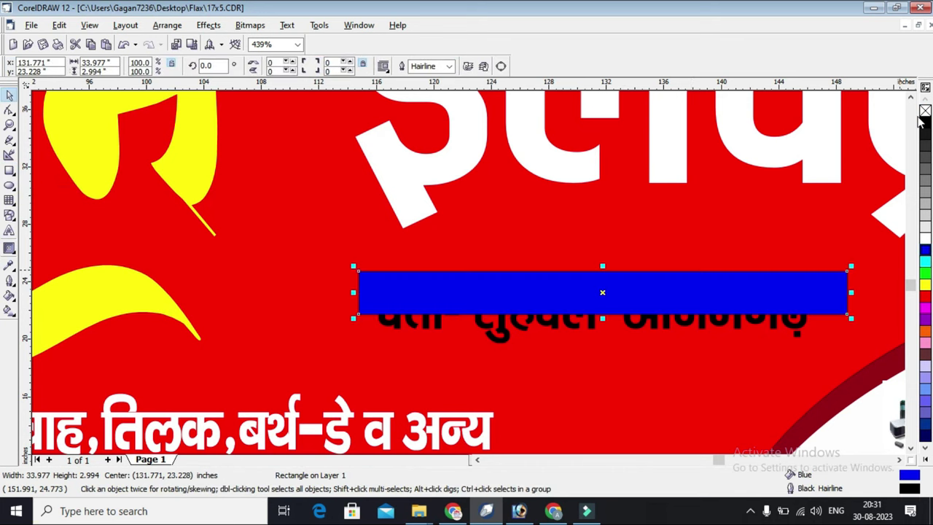
{"action": "right_click", "coordinate": [924, 110]}
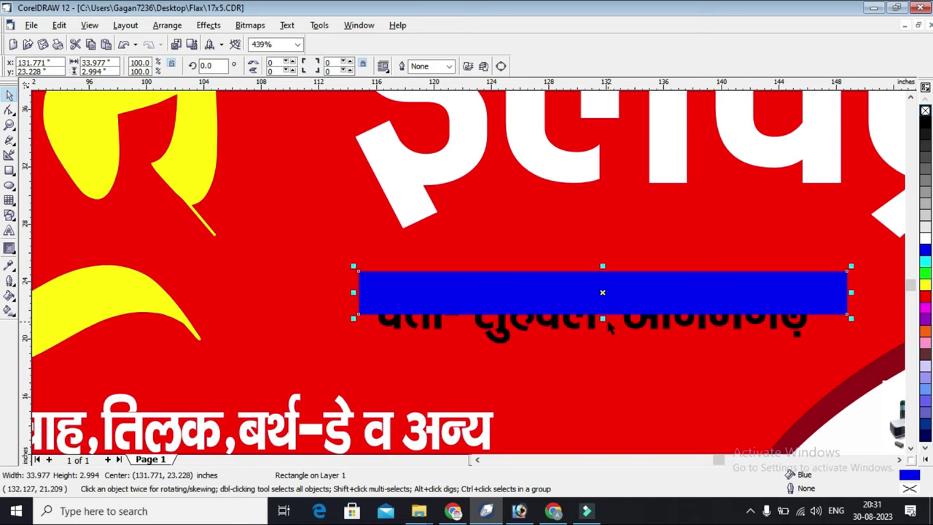
{"action": "left_click_drag", "start_coordinate": [602, 318], "coordinate": [602, 327]}
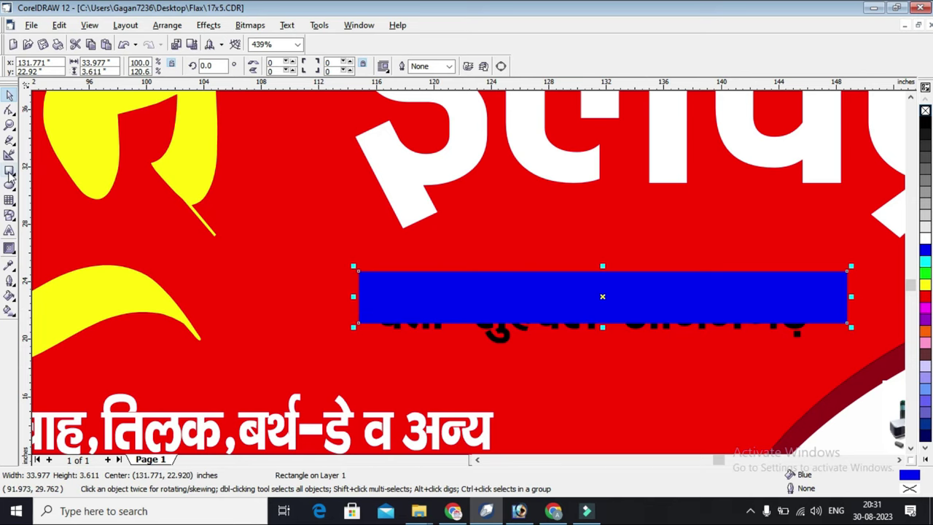
Draw a square about 3.8 inches wide, rotate it to 315° and place copies centred on both ends of the blue rectangle
{"action": "left_click", "coordinate": [9, 173]}
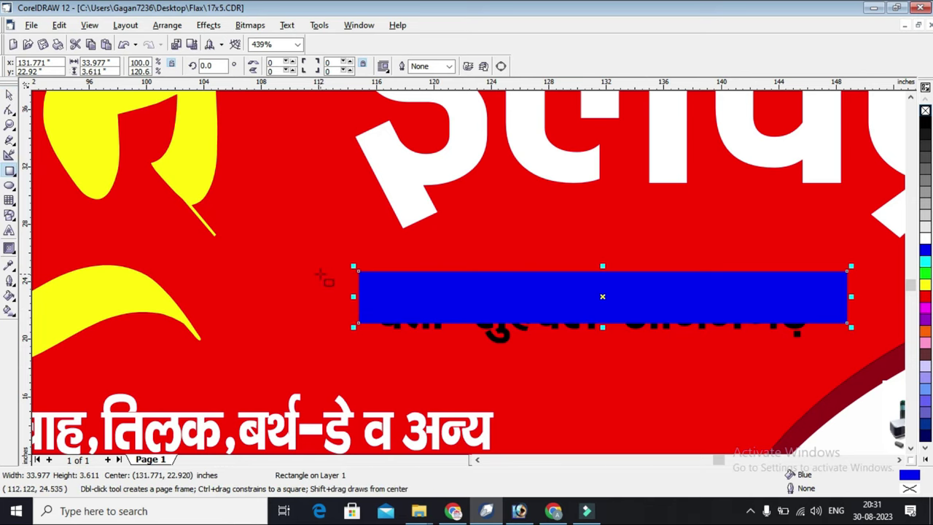
{"action": "left_click_drag", "start_coordinate": [308, 261], "coordinate": [362, 317]}
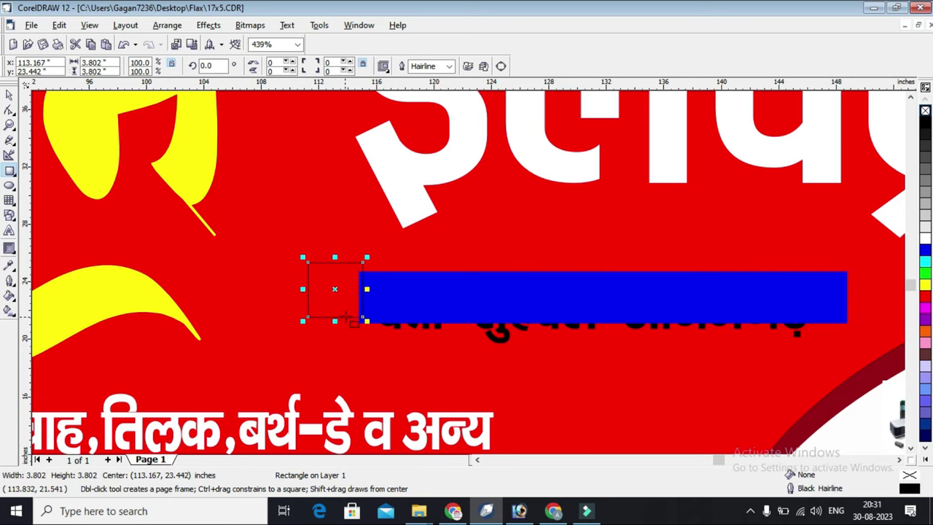
{"action": "left_click", "coordinate": [9, 95]}
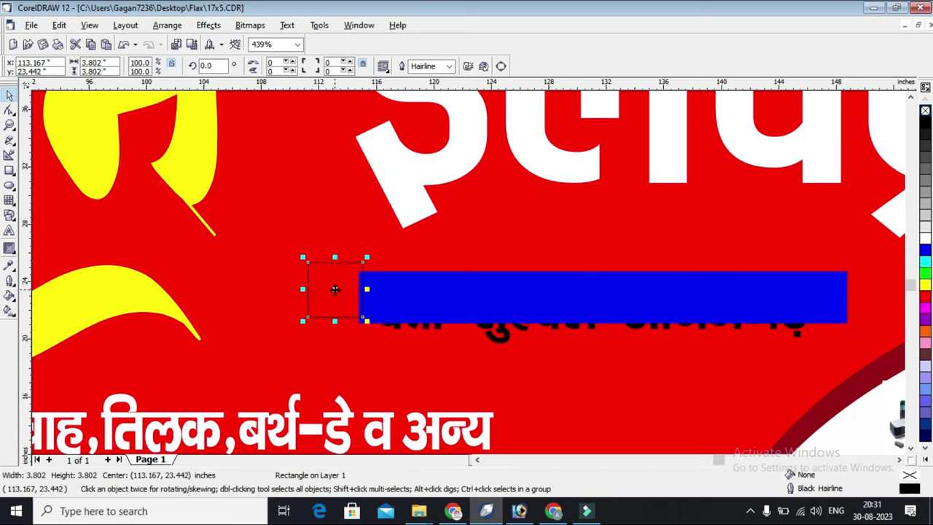
{"action": "left_click", "coordinate": [334, 289]}
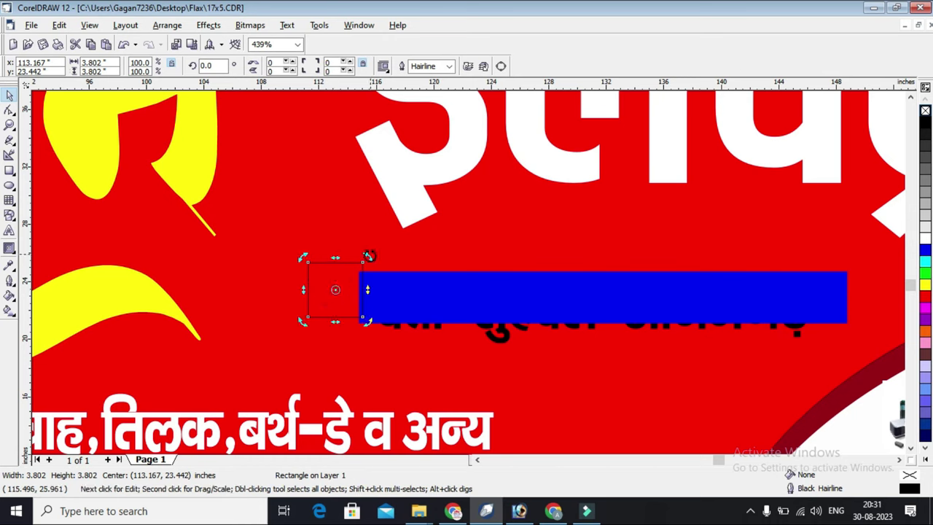
{"action": "left_click_drag", "start_coordinate": [369, 255], "coordinate": [845, 295]}
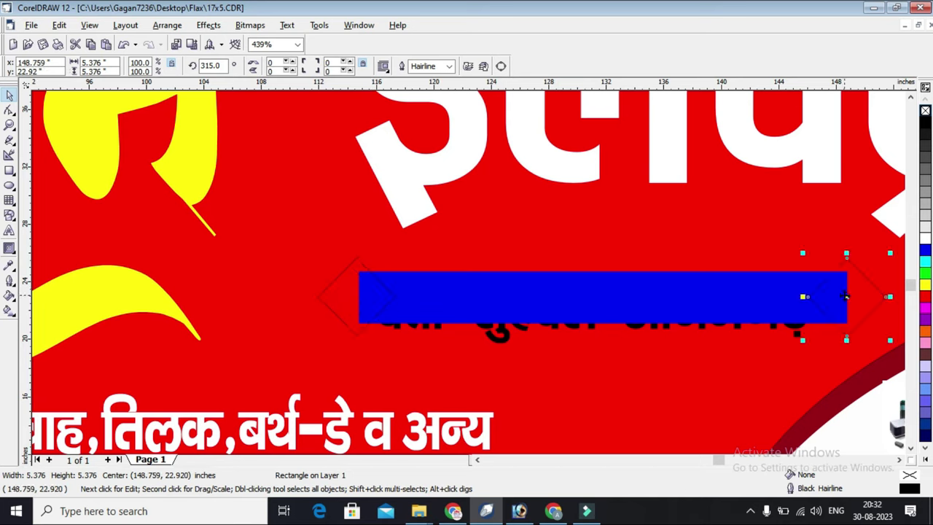
Trim the blue rectangle with the two diamonds to cut notched ribbon ends
{"action": "left_click", "coordinate": [372, 295], "text": "shift"}
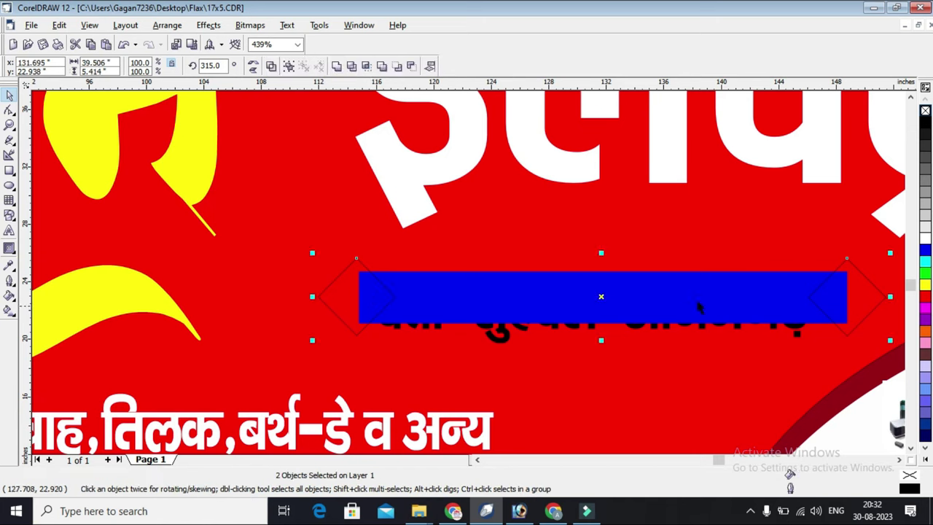
{"action": "left_click", "coordinate": [341, 279]}
{"action": "left_click", "coordinate": [341, 278]}
{"action": "left_click", "coordinate": [879, 298], "text": "shift"}
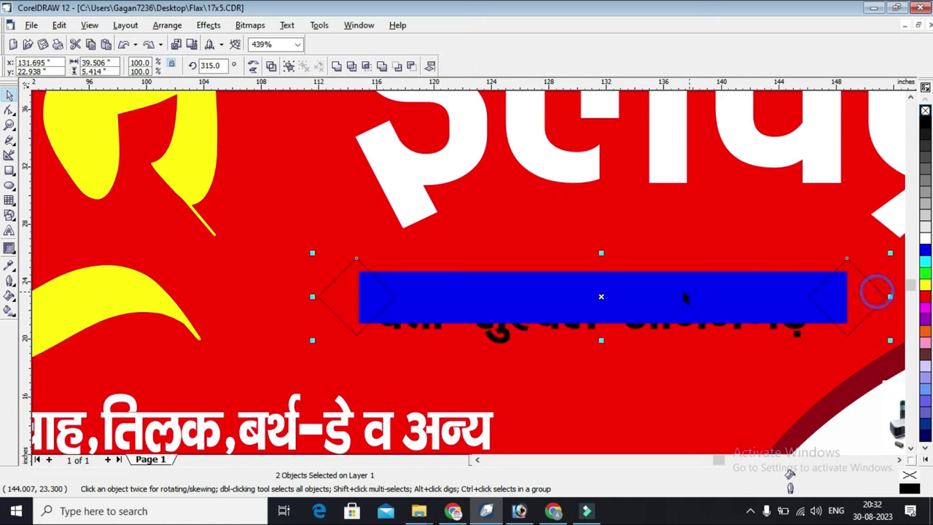
{"action": "left_click", "coordinate": [656, 285], "text": "shift"}
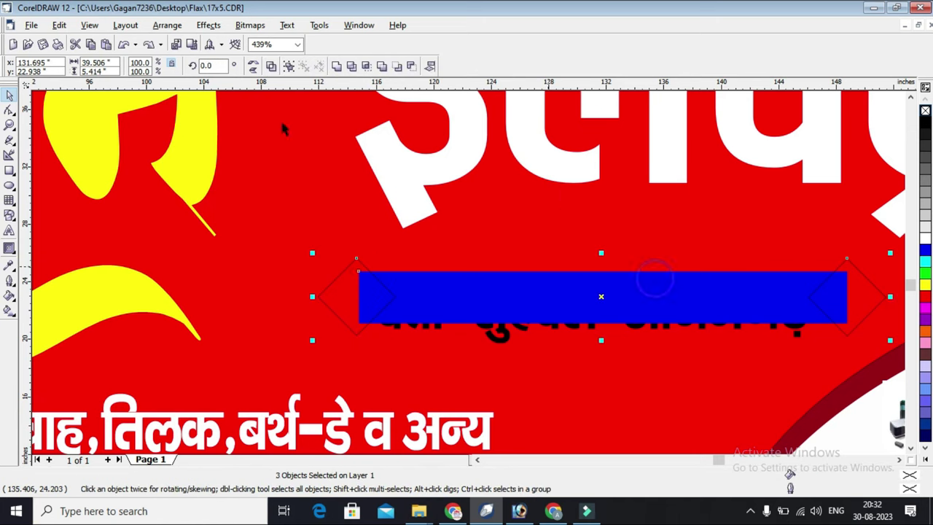
{"action": "left_click", "coordinate": [352, 67]}
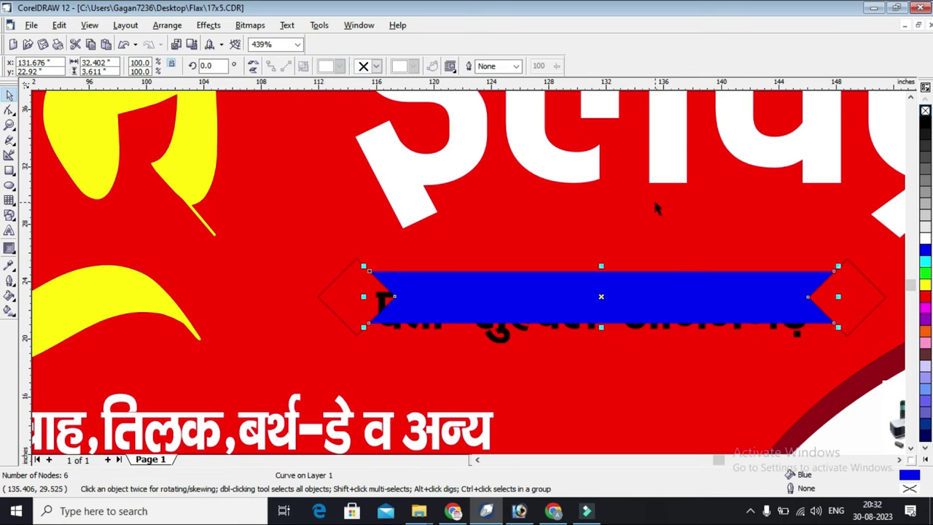
Fill the diamond at the ribbon's right end yellow
{"action": "left_click", "coordinate": [871, 306]}
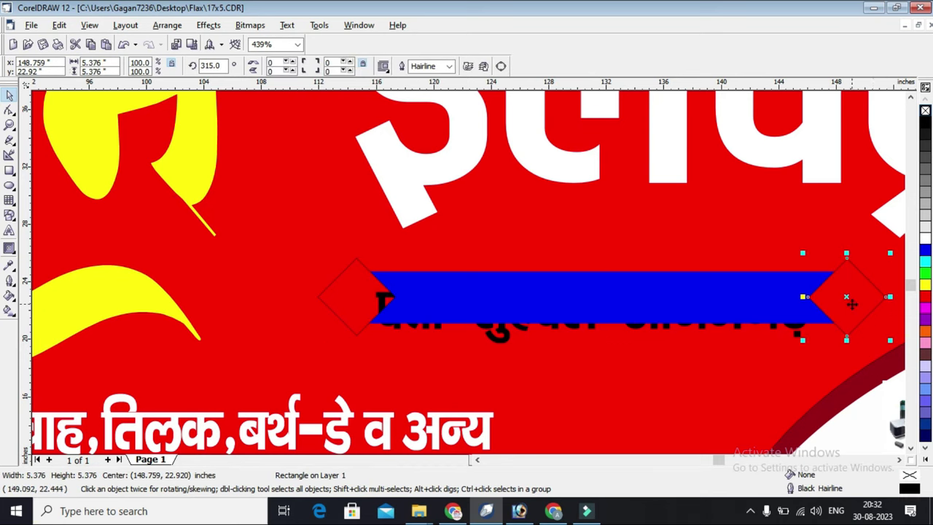
{"action": "left_click", "coordinate": [923, 285]}
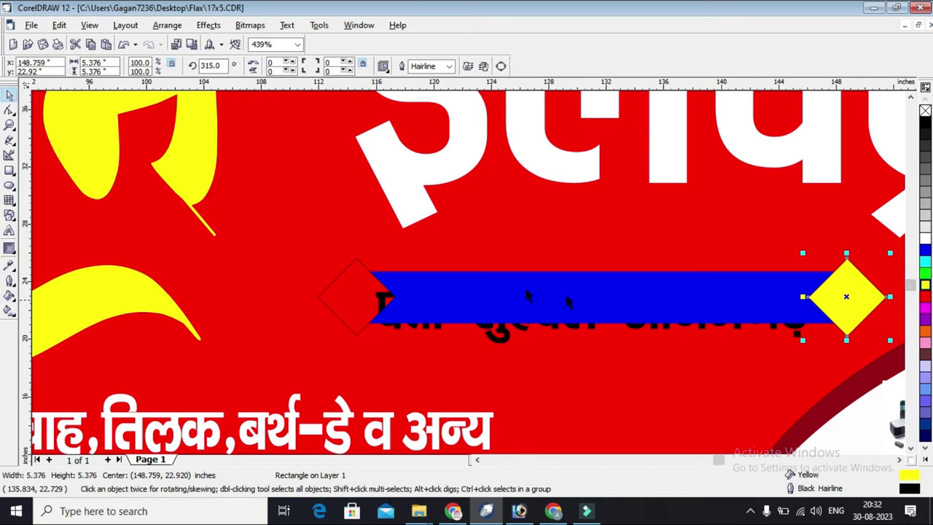
{"action": "left_click", "coordinate": [173, 193]}
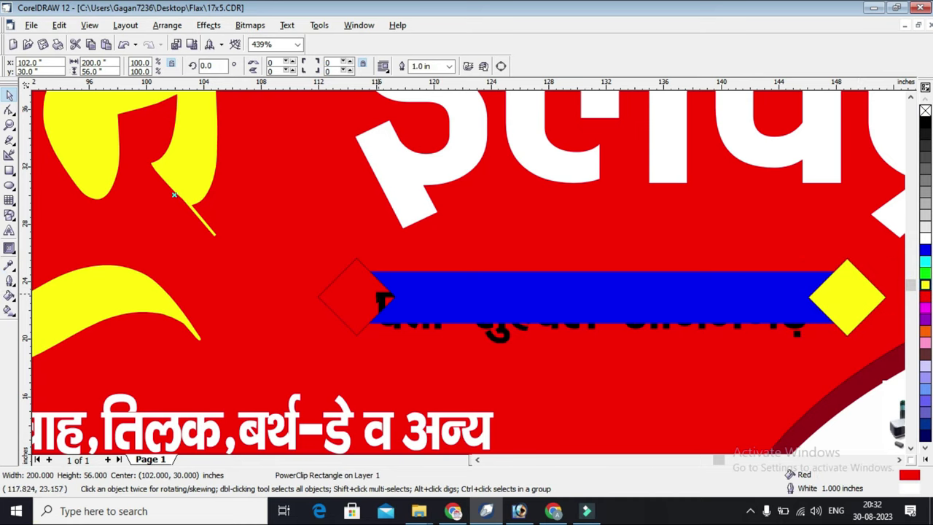
{"action": "left_click", "coordinate": [685, 298]}
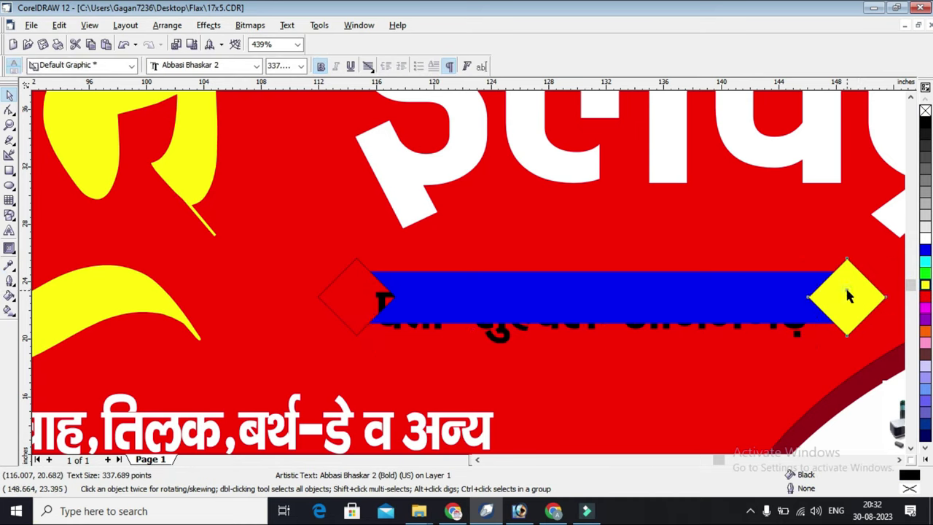
Delete the two diamonds at the ends of the blue ribbon
{"action": "left_click", "coordinate": [843, 304]}
{"action": "key", "text": "Delete"}
{"action": "left_click", "coordinate": [364, 299]}
{"action": "key", "text": "Delete"}
Bring the address line in front of the blue ribbon
{"action": "left_click", "coordinate": [501, 336]}
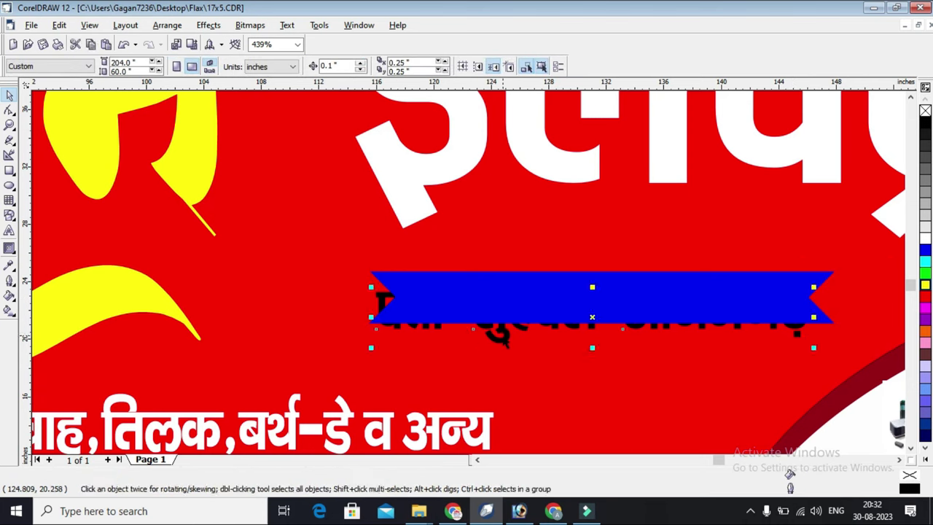
{"action": "key", "text": "shift+Page_Up"}
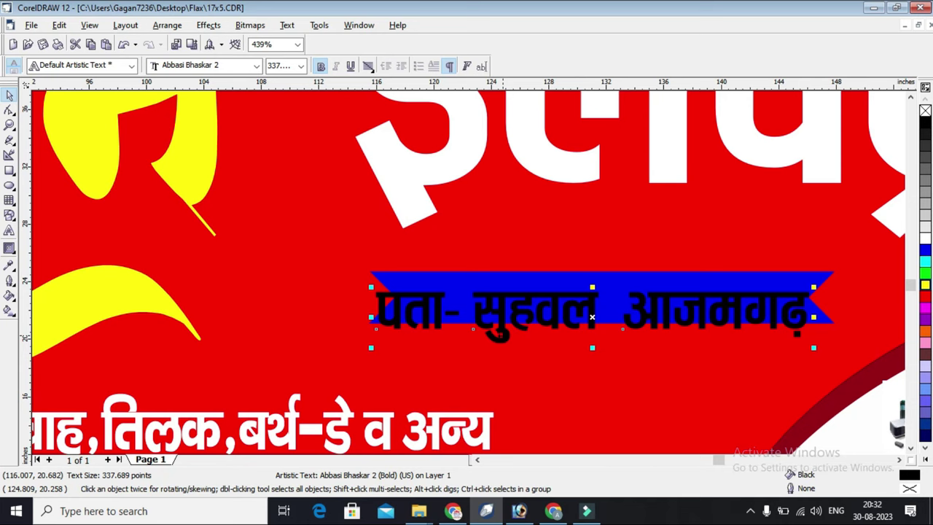
Enlarge and centre the blue ribbon behind the address line, and shrink the text slightly to about 330 pt to fit inside it
{"action": "left_click_drag", "start_coordinate": [746, 279], "coordinate": [700, 289]}
{"action": "left_click_drag", "start_coordinate": [787, 333], "coordinate": [858, 341]}
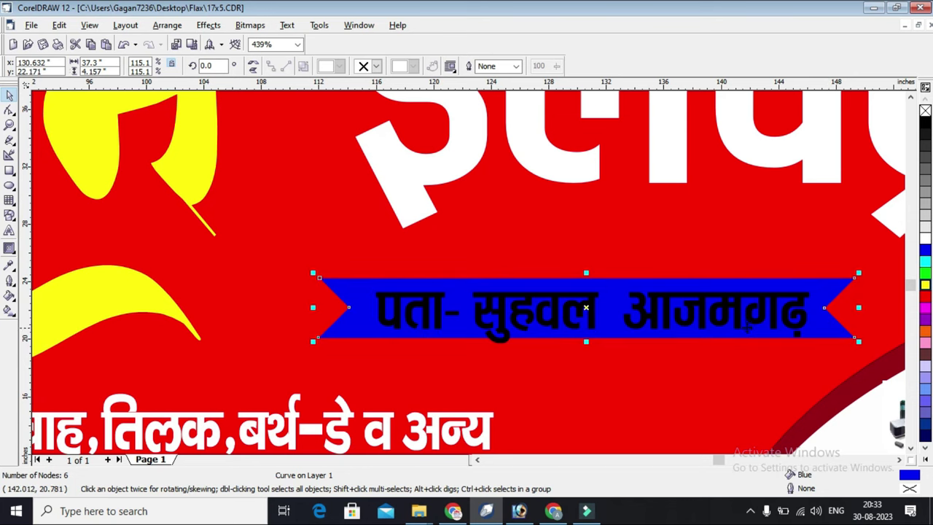
{"action": "left_click", "coordinate": [807, 346]}
{"action": "left_click_drag", "start_coordinate": [807, 346], "coordinate": [808, 347]}
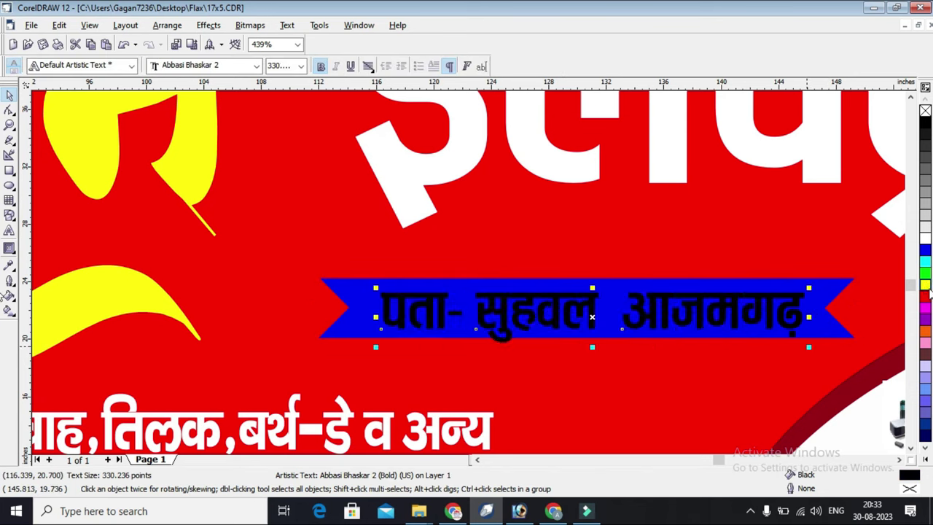
Fill the address line on the ribbon white and reduce its size to about 296 pt
{"action": "left_click", "coordinate": [925, 286]}
{"action": "left_click", "coordinate": [925, 239]}
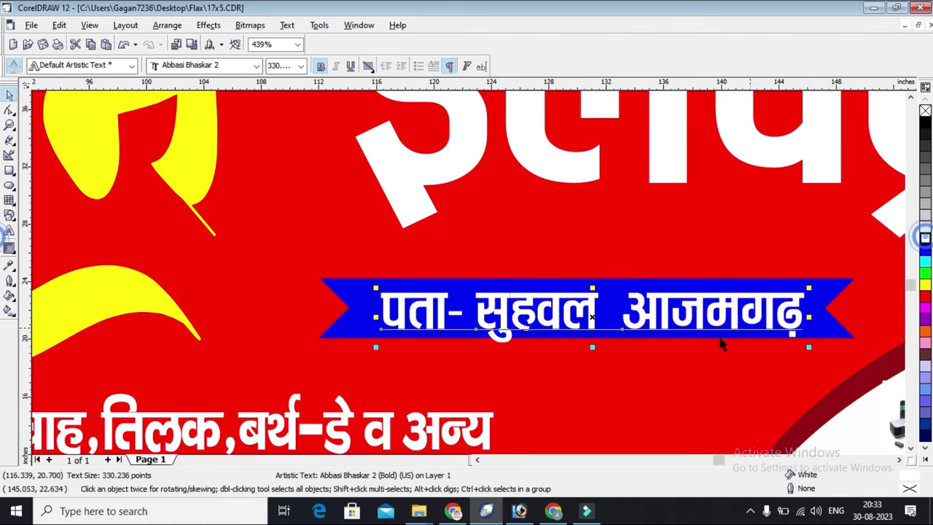
{"action": "left_click_drag", "start_coordinate": [592, 347], "coordinate": [591, 342]}
{"action": "key", "text": "F3"}
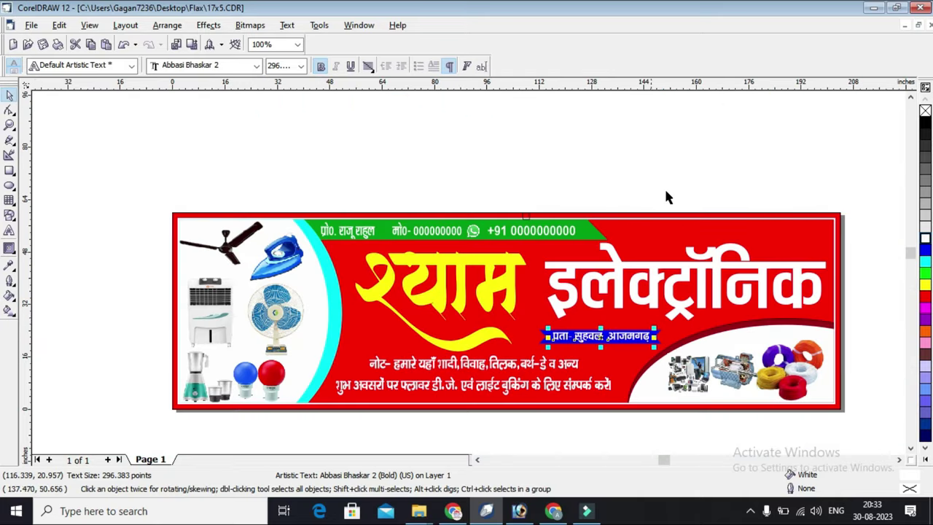
{"action": "left_click", "coordinate": [675, 177]}
Give the yellow title word a black 0.333 in outline behind the fill, scaled with the image, with rounded corners and line caps
{"action": "left_click", "coordinate": [512, 286]}
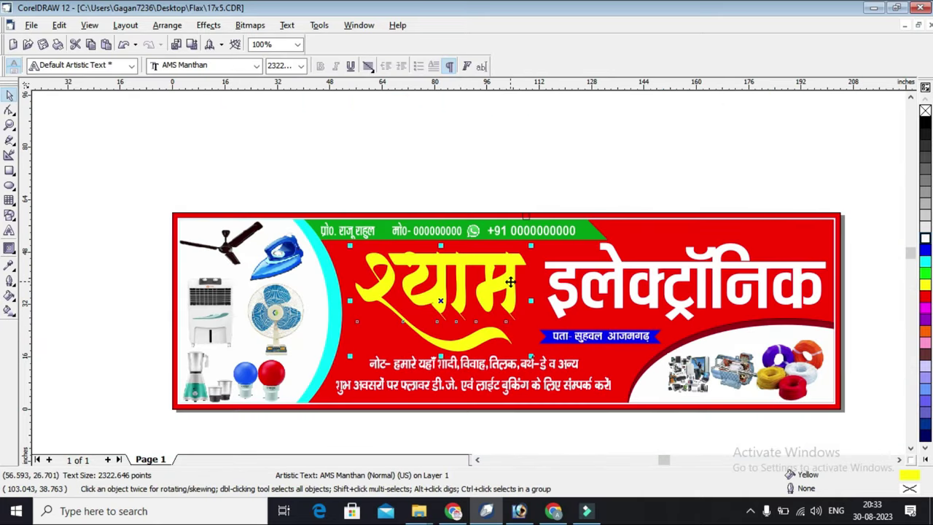
{"action": "left_click", "coordinate": [508, 283]}
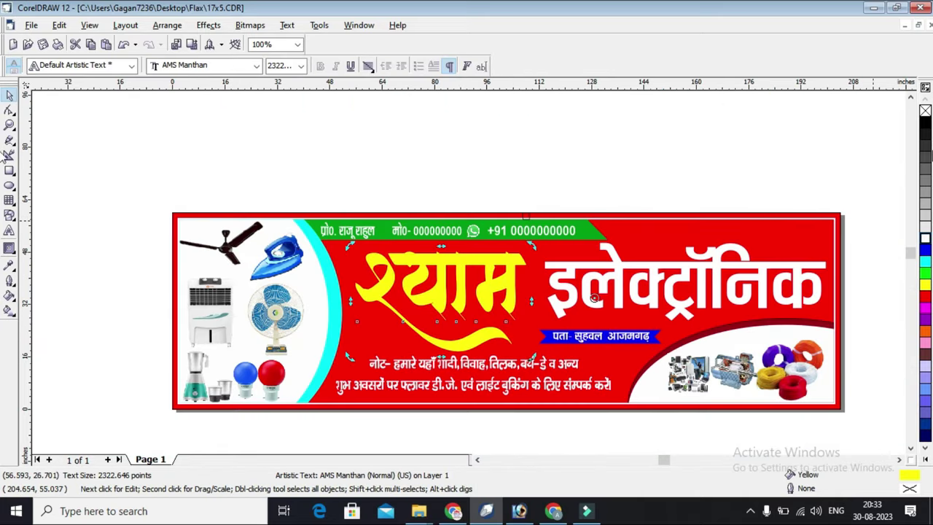
{"action": "right_click", "coordinate": [926, 129]}
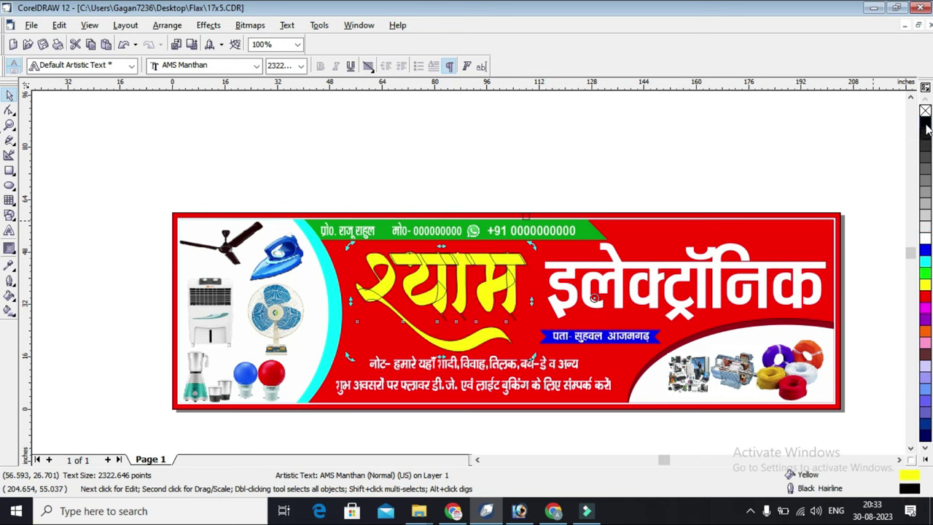
{"action": "key", "text": "F12"}
{"action": "left_click", "coordinate": [388, 183]}
{"action": "left_click", "coordinate": [364, 266]}
{"action": "left_click", "coordinate": [415, 339]}
{"action": "left_click", "coordinate": [348, 338]}
{"action": "left_click", "coordinate": [357, 297]}
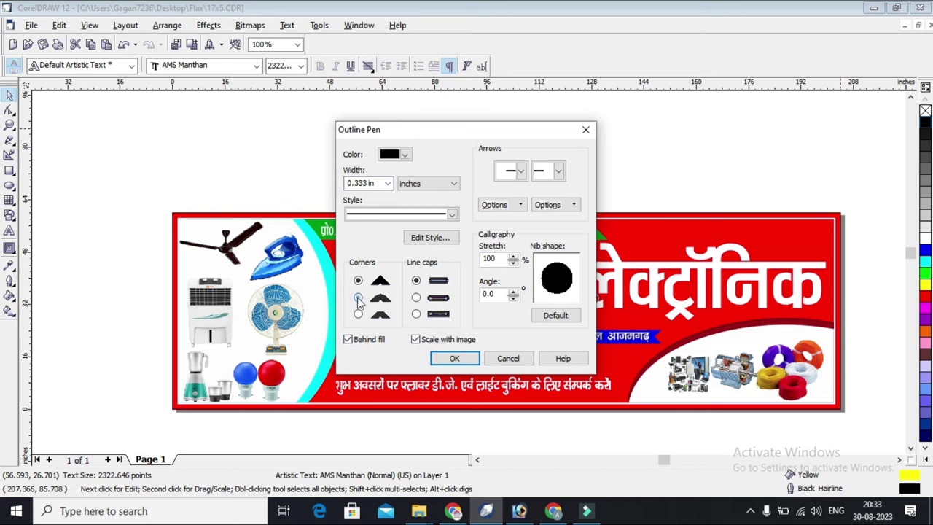
{"action": "left_click", "coordinate": [415, 297]}
{"action": "left_click", "coordinate": [453, 357]}
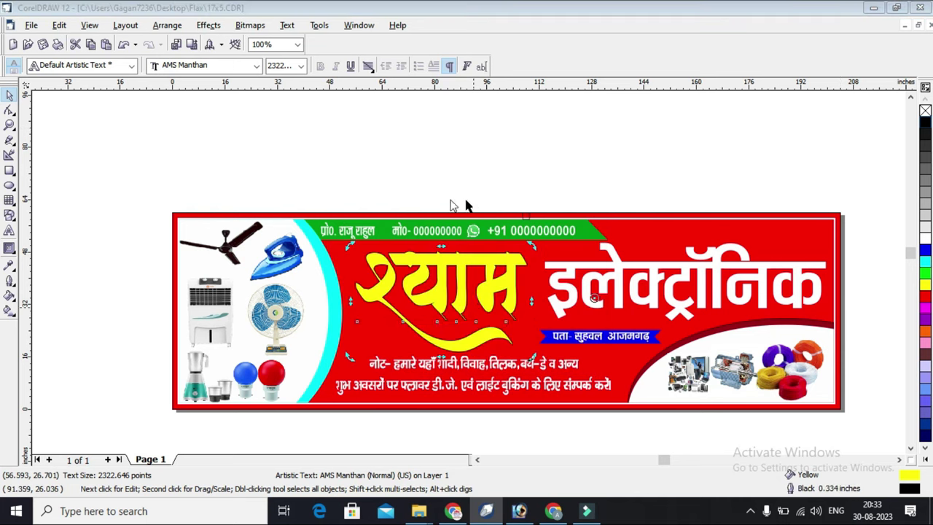
Widen the yellow title word's black outline to about 1 inch
{"action": "key", "text": "F12"}
{"action": "key", "text": "Tab"}
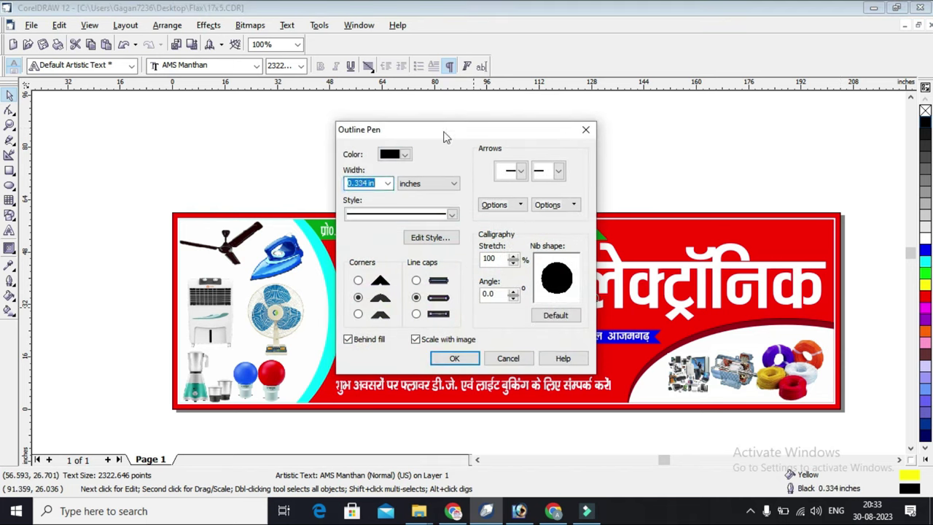
{"action": "key", "text": "Return"}
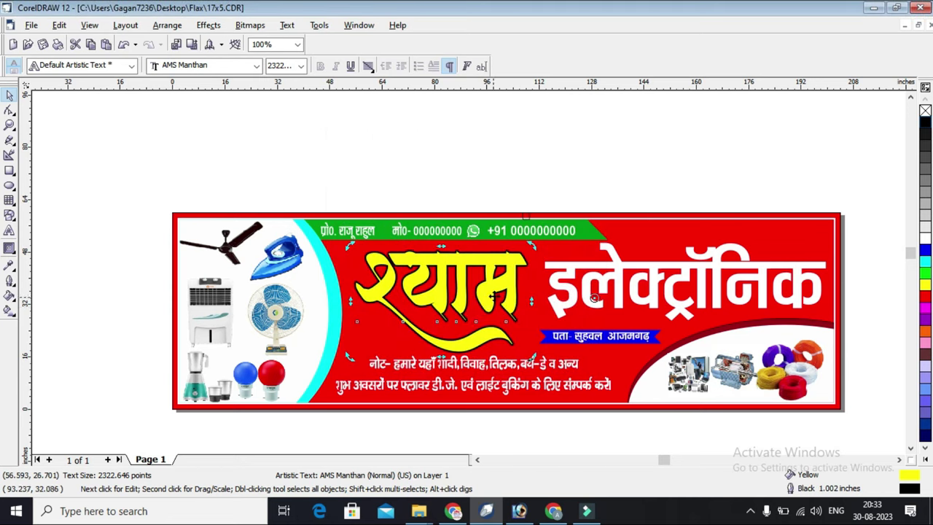
Duplicate the outlined yellow title word and offset the copy about 2.8 in to the right and 1.8 in up
{"action": "left_click", "coordinate": [487, 268]}
{"action": "key", "text": "KP_Add"}
{"action": "key", "text": "Up"}
{"action": "key", "text": "Up"}
{"action": "key", "text": "Up"}
{"action": "key", "text": "Up"}
{"action": "key", "text": "Up"}
{"action": "key", "text": "Up"}
{"action": "key", "text": "Up"}
{"action": "key", "text": "Up"}
{"action": "key", "text": "Up"}
{"action": "key", "text": "Up"}
{"action": "key", "text": "Up"}
{"action": "left_click_drag", "start_coordinate": [501, 274], "coordinate": [501, 273]}
{"action": "key", "text": "Right"}
{"action": "key", "text": "Right"}
{"action": "key", "text": "Right"}
{"action": "key", "text": "Right"}
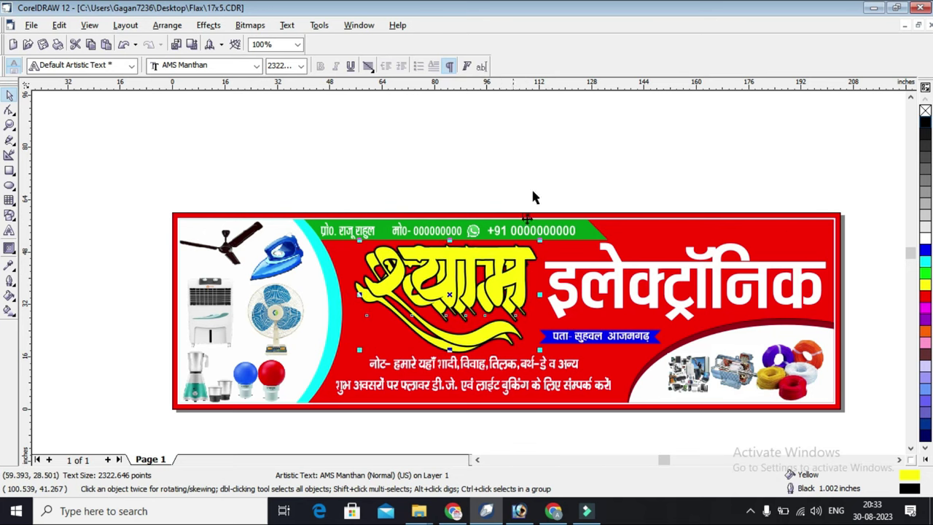
{"action": "left_click", "coordinate": [547, 133]}
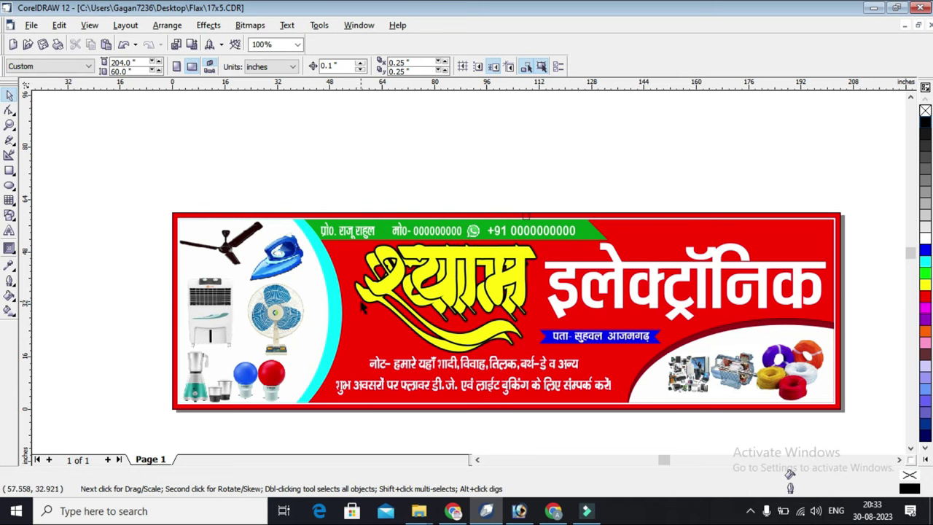
Change both the fill and the outline of the rear copy of the title word to cyan
{"action": "left_click", "coordinate": [363, 306]}
{"action": "left_click", "coordinate": [412, 177]}
{"action": "left_click", "coordinate": [372, 294]}
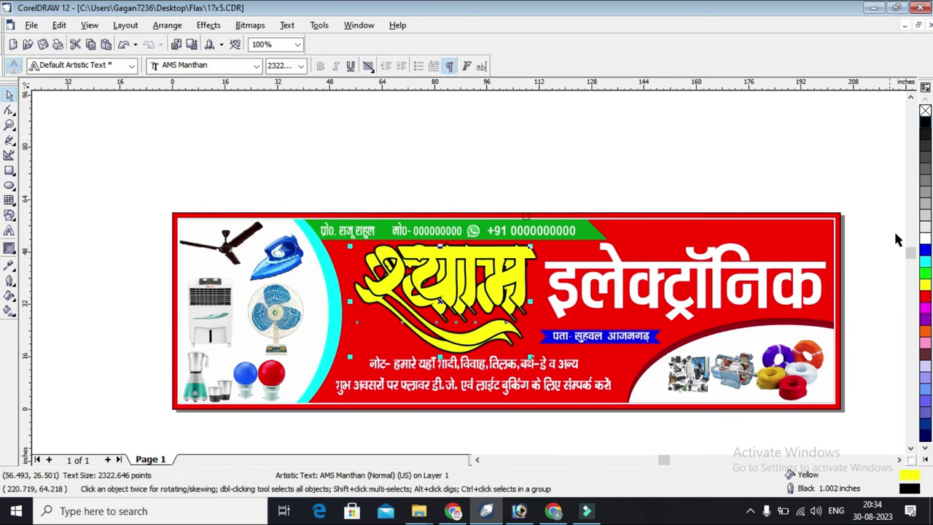
{"action": "right_click", "coordinate": [924, 260]}
{"action": "left_click", "coordinate": [923, 261]}
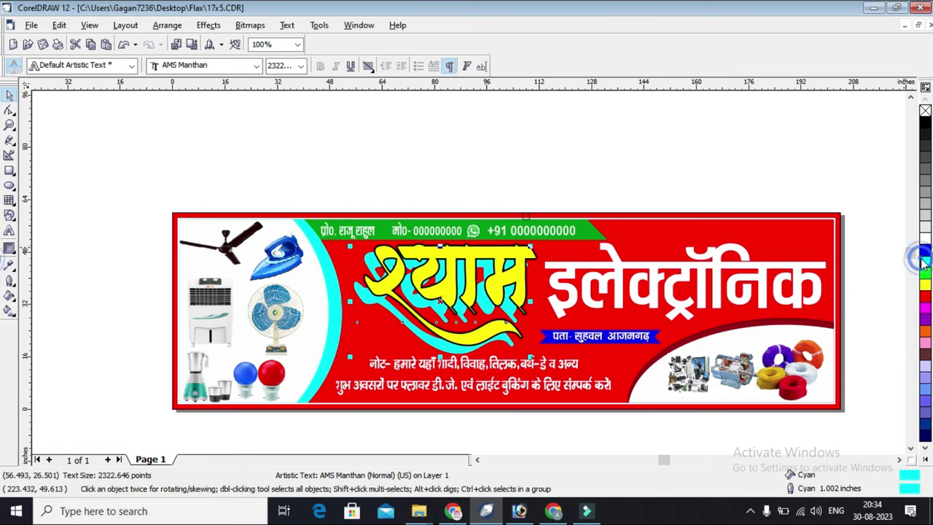
{"action": "left_click", "coordinate": [783, 161]}
Blend the cyan rear copy into the yellow title word with 20 steps to form a 3D extrusion, and save the drawing
{"action": "left_click", "coordinate": [10, 249]}
{"action": "left_click", "coordinate": [41, 249]}
{"action": "left_click_drag", "start_coordinate": [446, 352], "coordinate": [447, 313]}
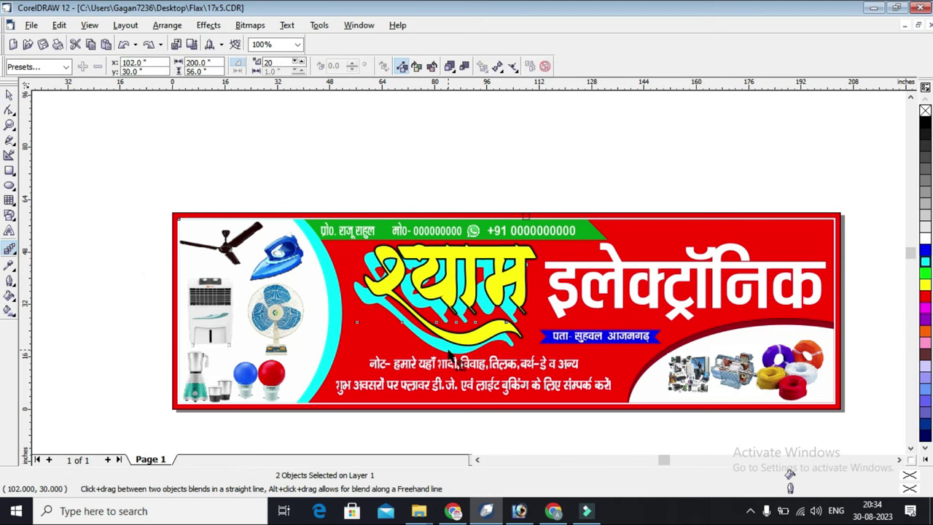
{"action": "left_click_drag", "start_coordinate": [450, 355], "coordinate": [443, 295]}
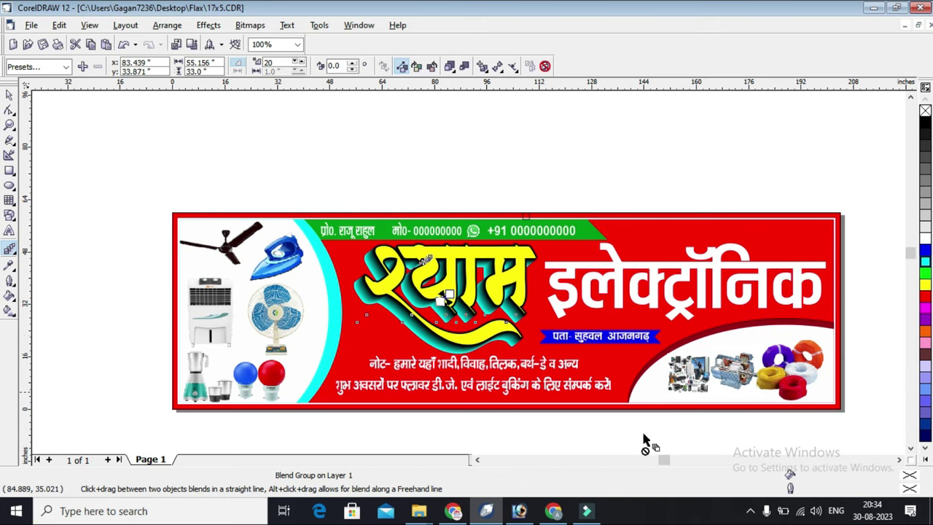
{"action": "left_click", "coordinate": [9, 95]}
{"action": "left_click", "coordinate": [158, 136]}
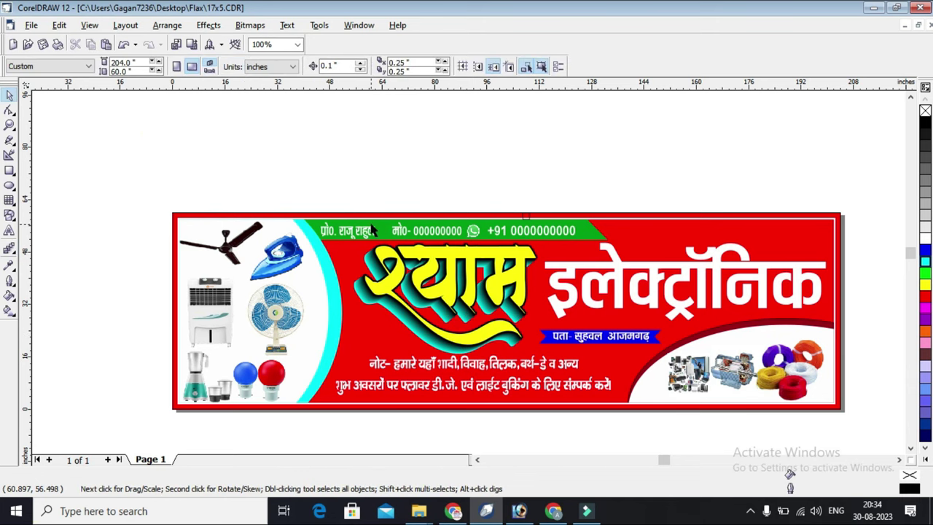
{"action": "key", "text": "ctrl+s"}
{"action": "left_click", "coordinate": [548, 137]}
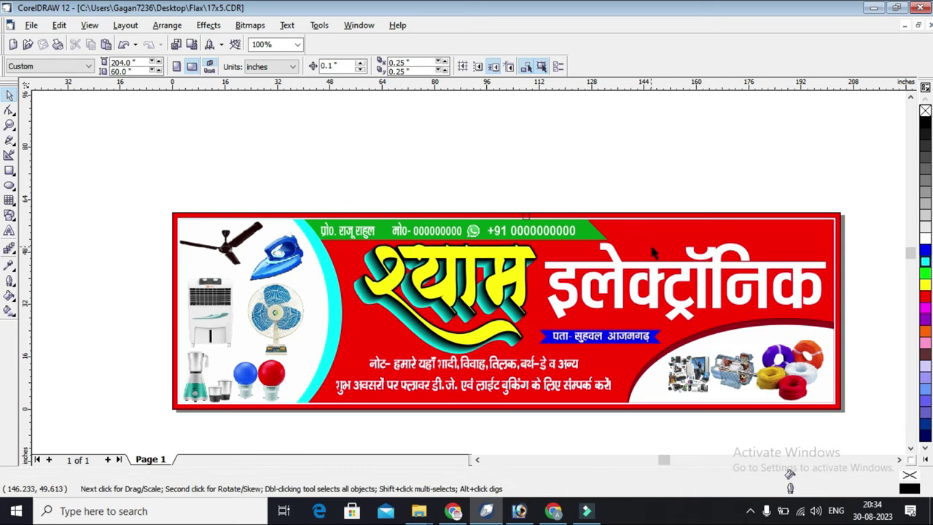
Apply a radial red and white fountain fill to the banner background and widen the gradient circle
{"action": "left_click", "coordinate": [8, 309]}
{"action": "left_click", "coordinate": [659, 219]}
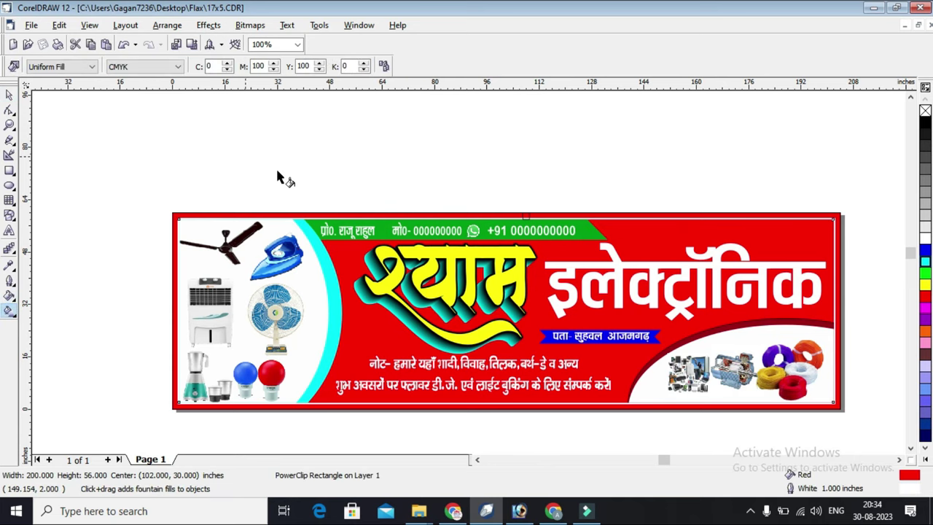
{"action": "left_click_drag", "start_coordinate": [659, 220], "coordinate": [660, 399]}
{"action": "left_click", "coordinate": [62, 66]}
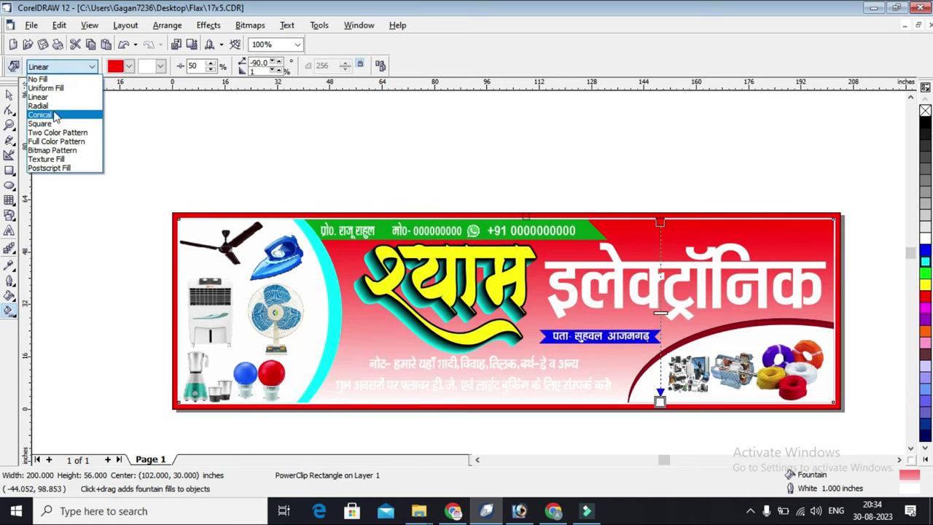
{"action": "left_click", "coordinate": [51, 106]}
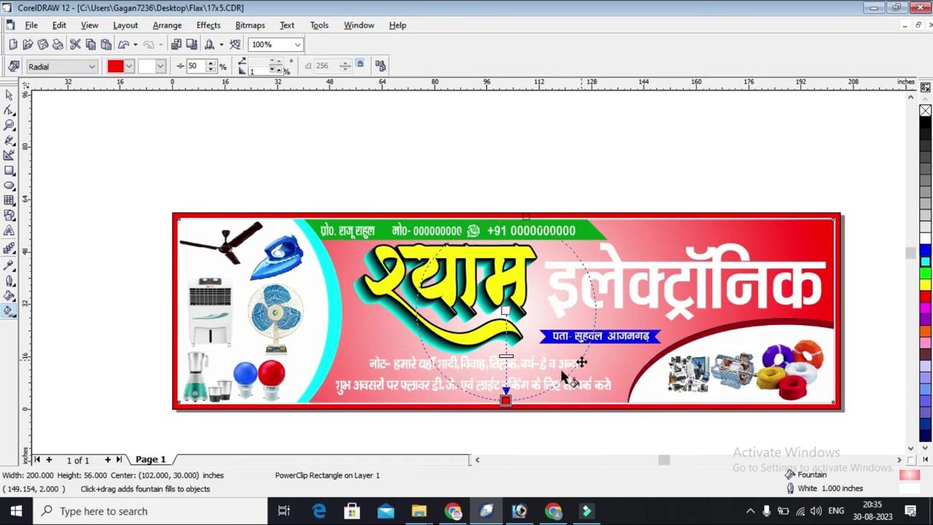
{"action": "left_click_drag", "start_coordinate": [505, 400], "coordinate": [669, 334]}
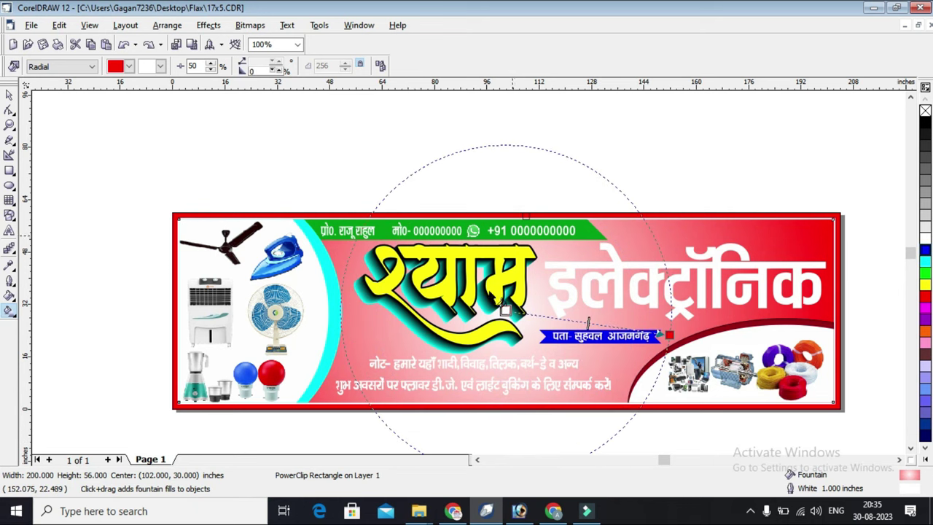
Set the background's radial gradient to red at the centre and black at the edge, and extend its radius slightly
{"action": "left_click", "coordinate": [926, 298]}
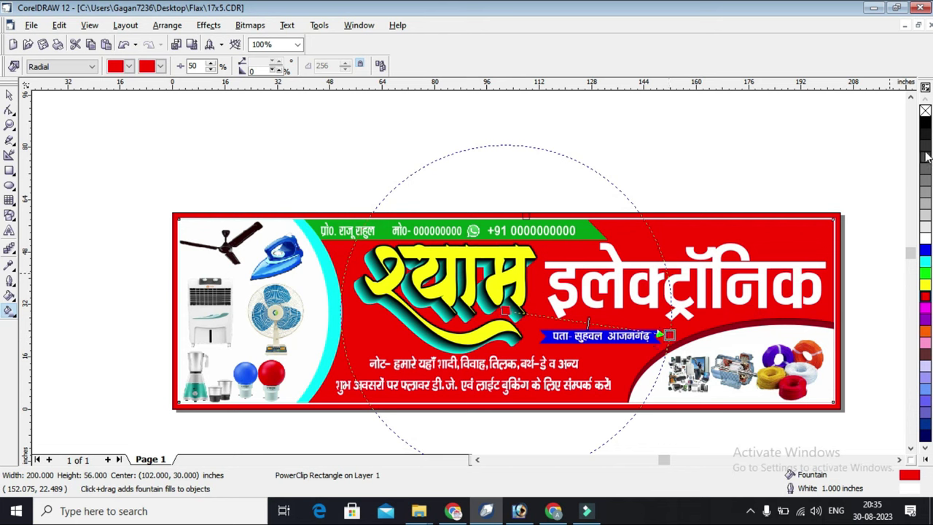
{"action": "left_click", "coordinate": [925, 124]}
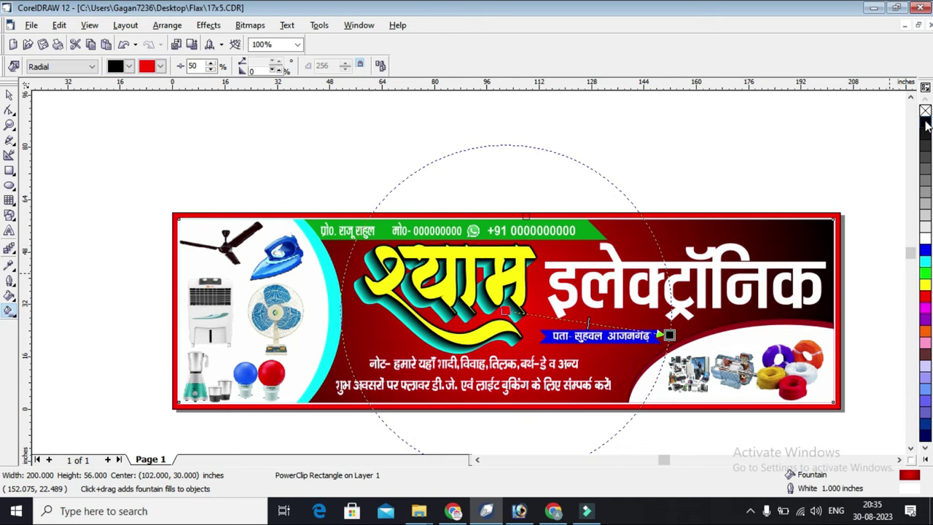
{"action": "left_click_drag", "start_coordinate": [669, 334], "coordinate": [693, 331]}
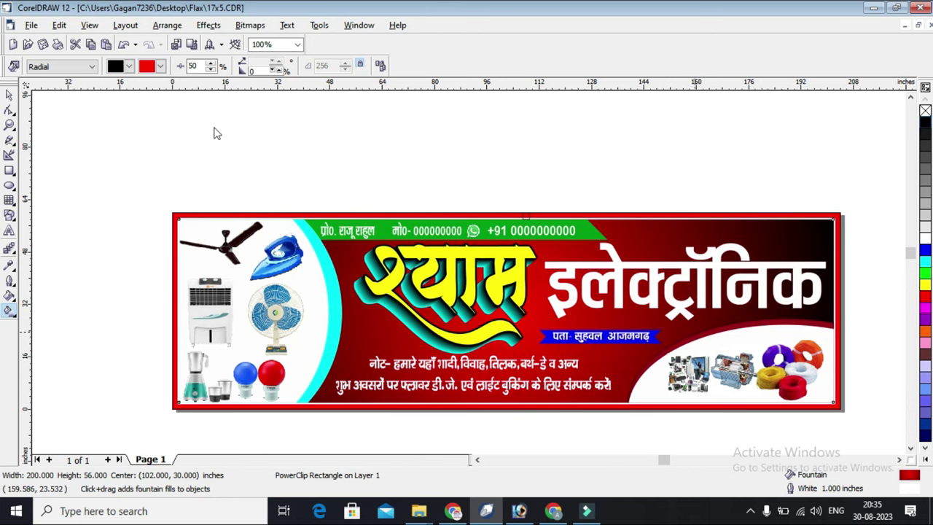
{"action": "left_click", "coordinate": [10, 94]}
{"action": "left_click", "coordinate": [418, 161]}
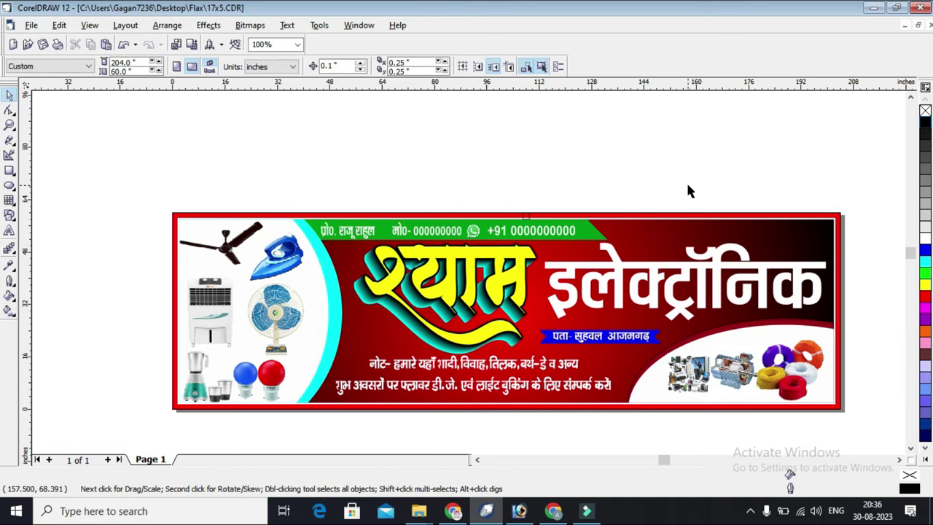
Fill the banner background with solid red in place of the gradient
{"action": "left_click", "coordinate": [799, 237]}
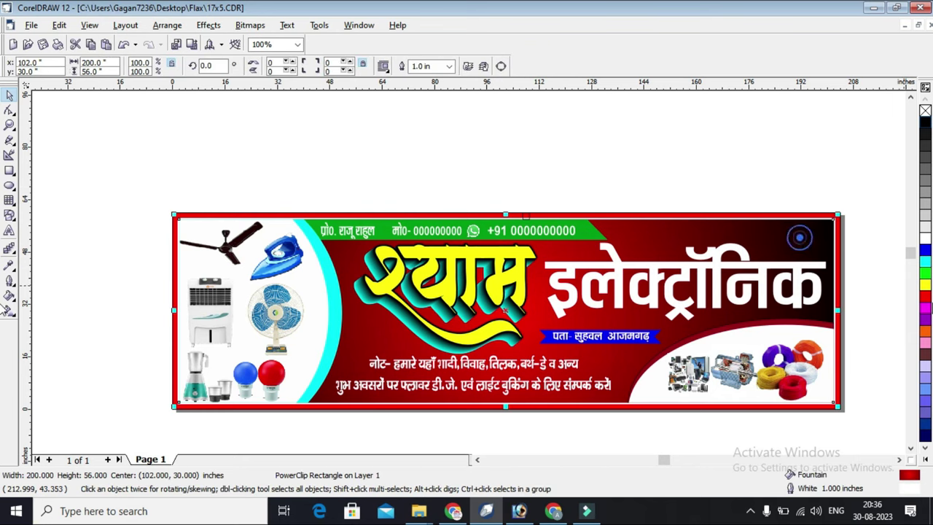
{"action": "left_click", "coordinate": [925, 298]}
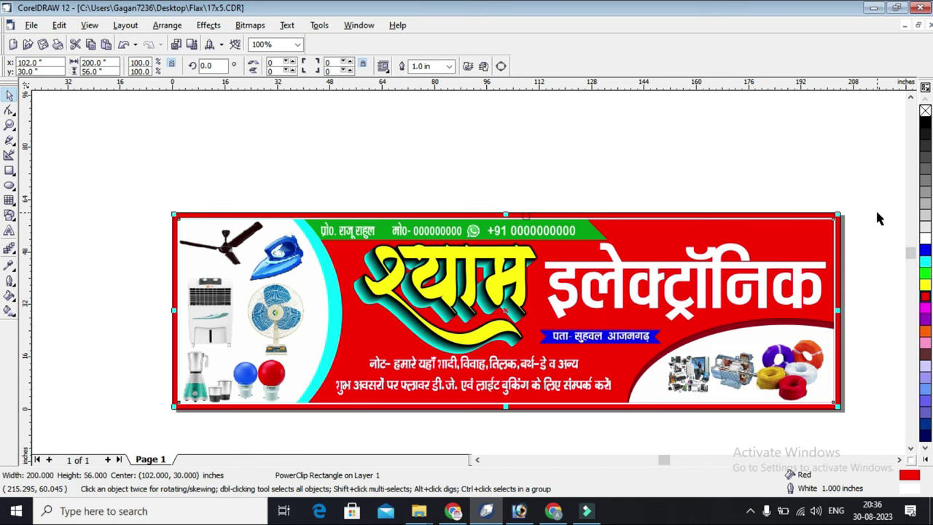
{"action": "left_click", "coordinate": [391, 127]}
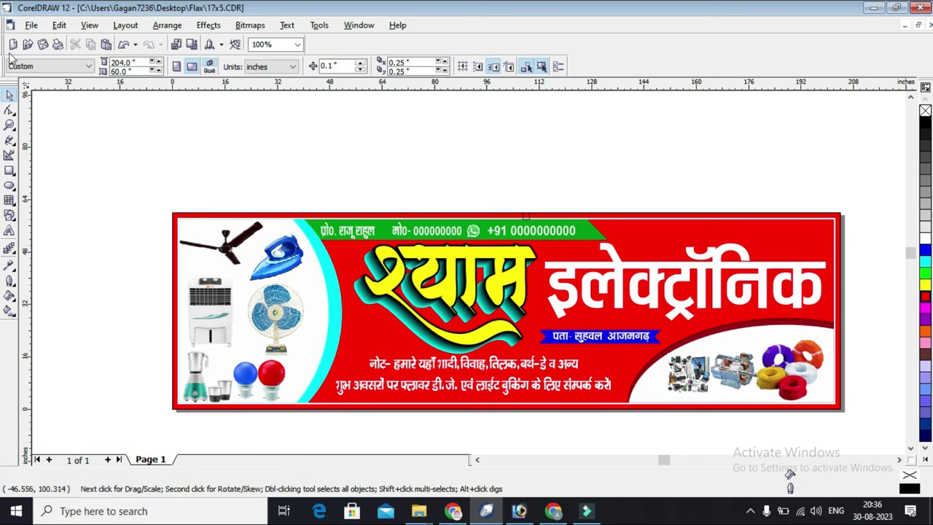
Export the banner to the Desktop as a JPEG bitmap named 17x5=1pc
{"action": "left_click", "coordinate": [32, 25]}
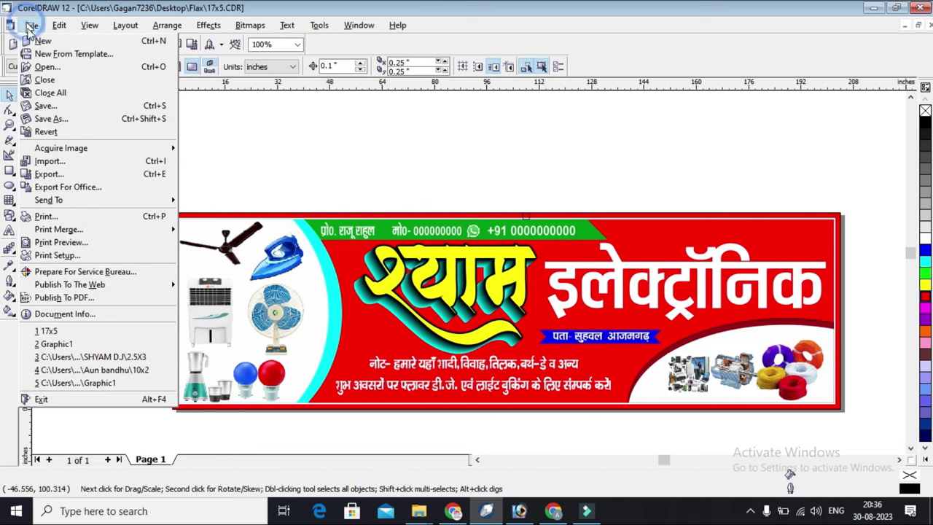
{"action": "left_click", "coordinate": [75, 175]}
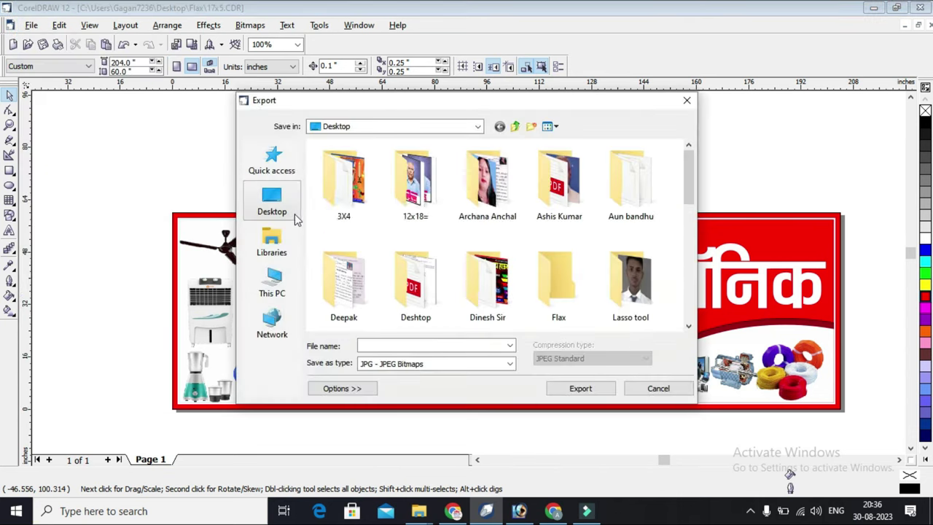
{"action": "left_click", "coordinate": [403, 345]}
{"action": "type", "text": "17"}
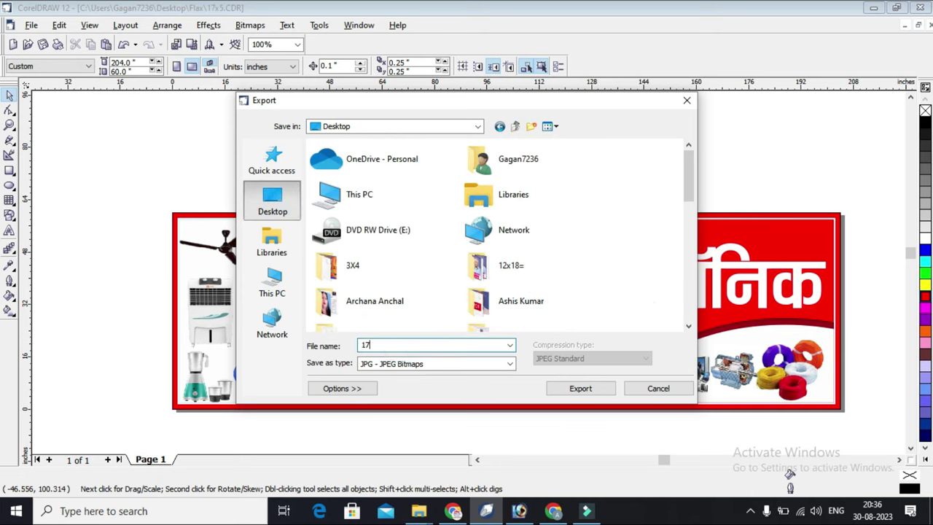
{"action": "type", "text": "x5=1pc"}
{"action": "left_click_drag", "start_coordinate": [387, 346], "coordinate": [384, 346]}
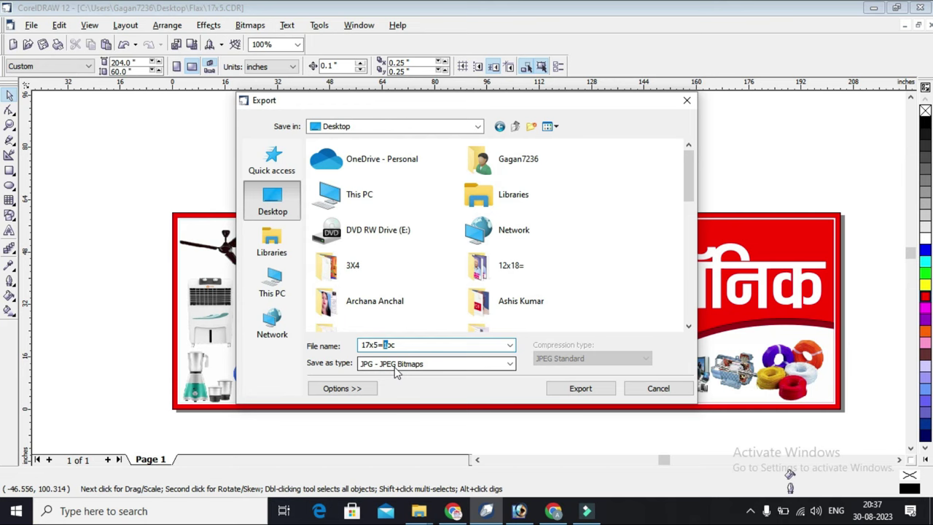
{"action": "left_click", "coordinate": [595, 390]}
Set the export resolution to 300 dpi and accept the progressive Standard (4:2:2) JPEG settings
{"action": "left_click_drag", "start_coordinate": [421, 177], "coordinate": [372, 185]}
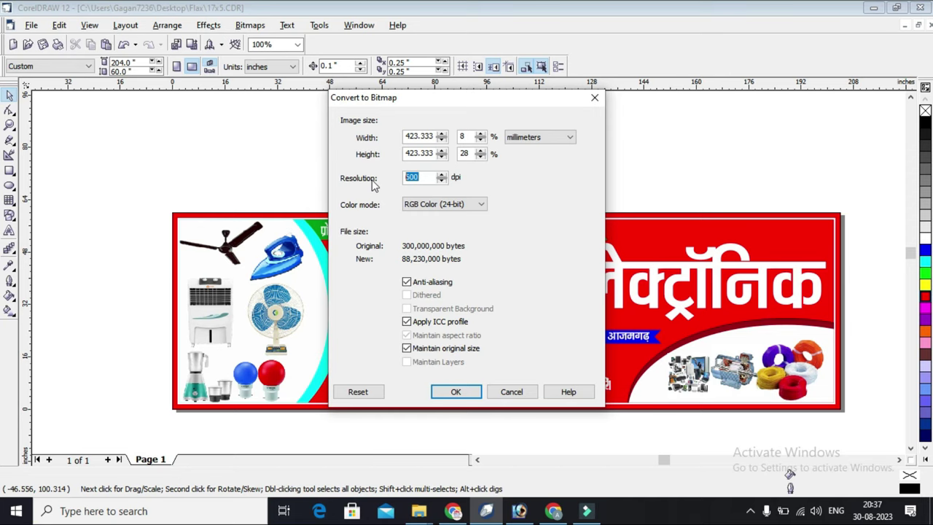
{"action": "type", "text": "300"}
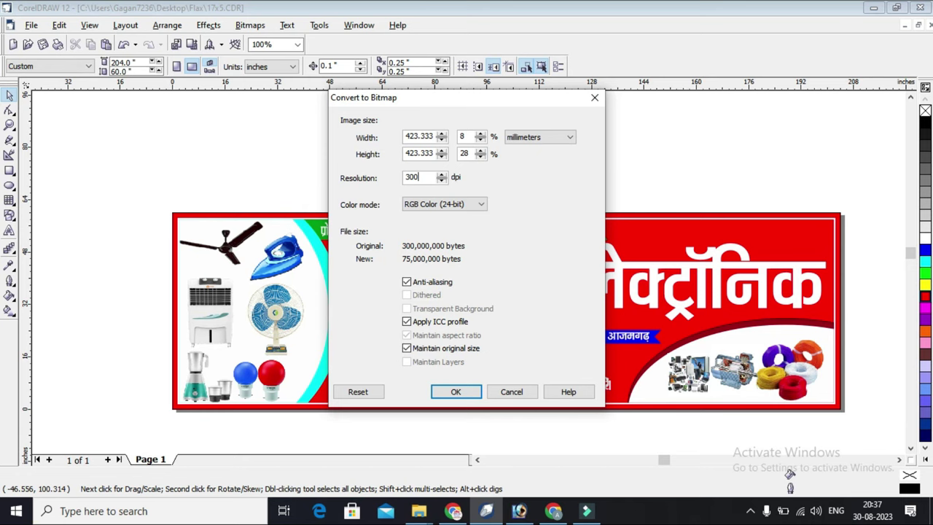
{"action": "key", "text": "Return"}
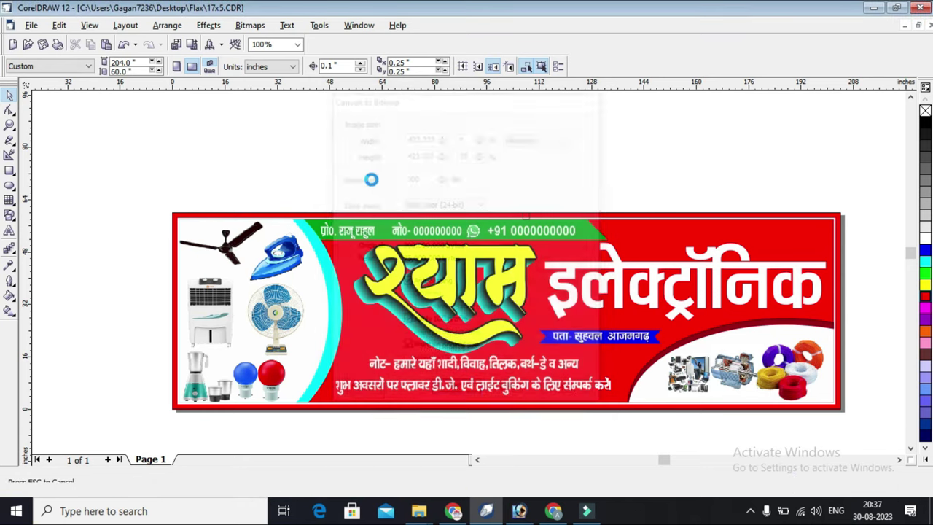
{"action": "left_click", "coordinate": [472, 354]}
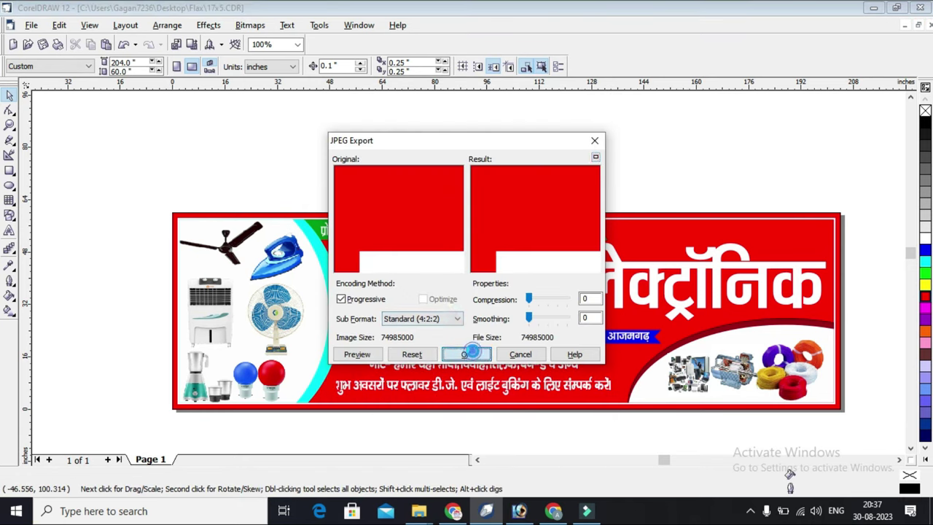